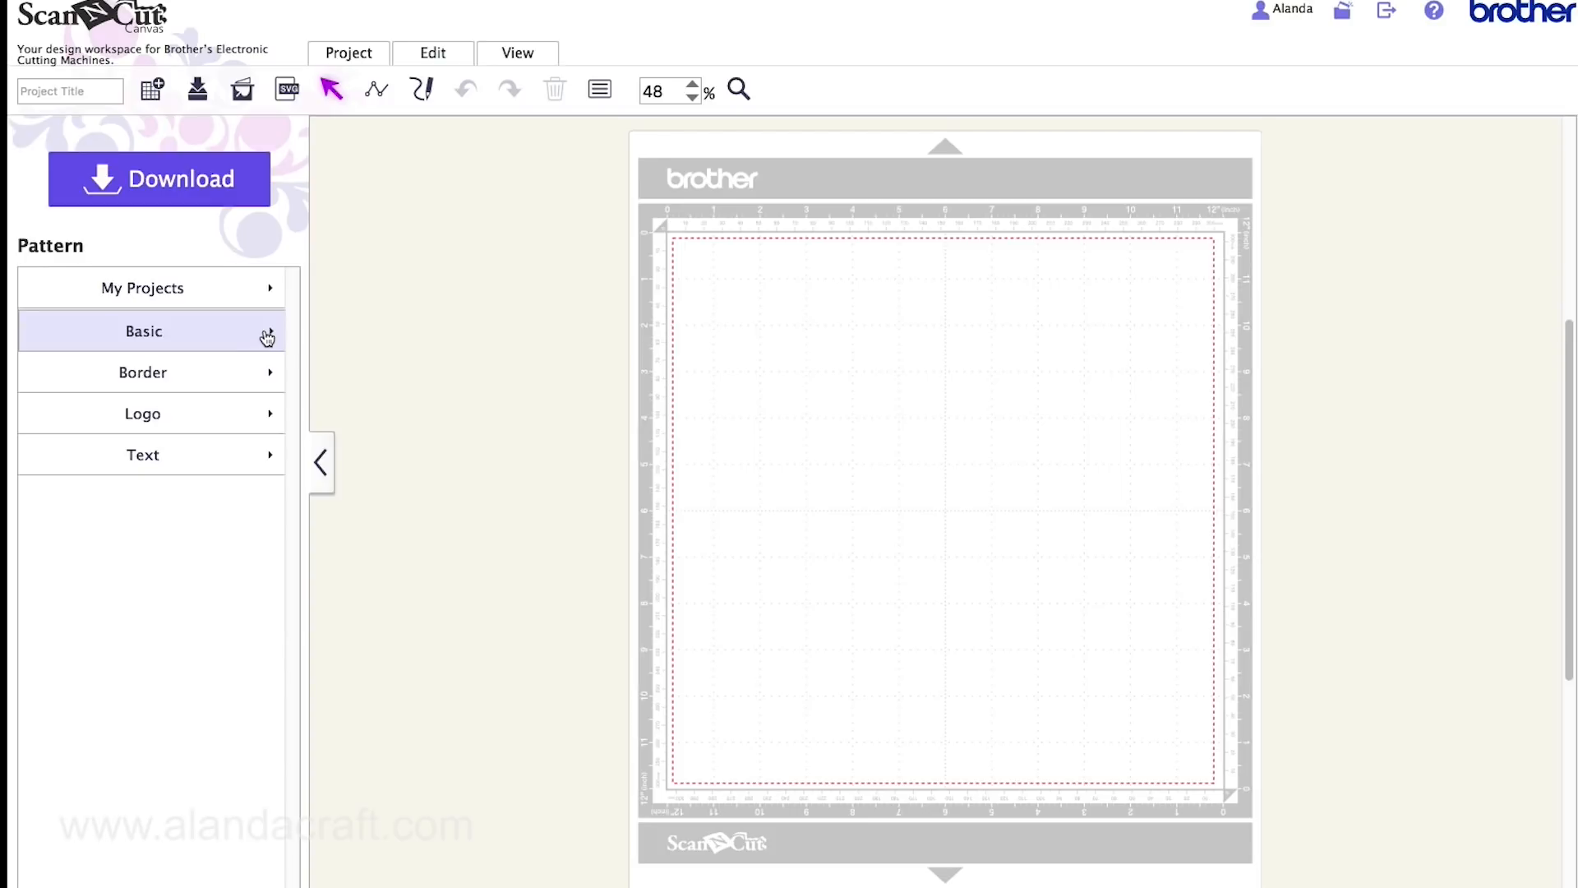
# Add the vertical ribbon shape with a V-notched lower edge from the Basic patterns to the mat
pyautogui.click(267, 337)
pyautogui.scroll(-5, 215, 501)
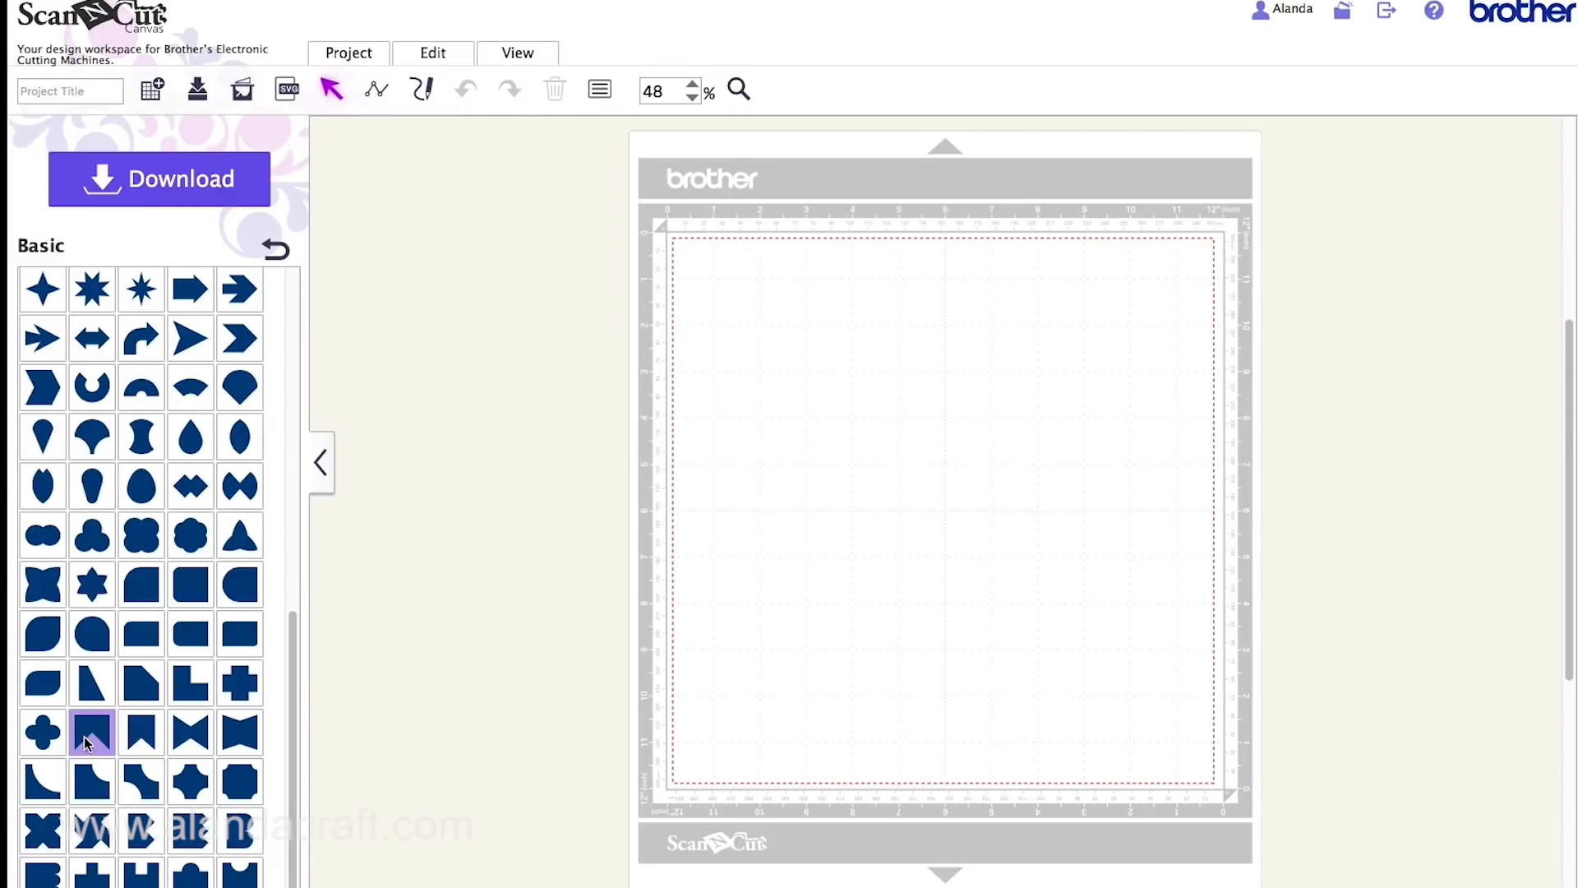
pyautogui.click(152, 733)
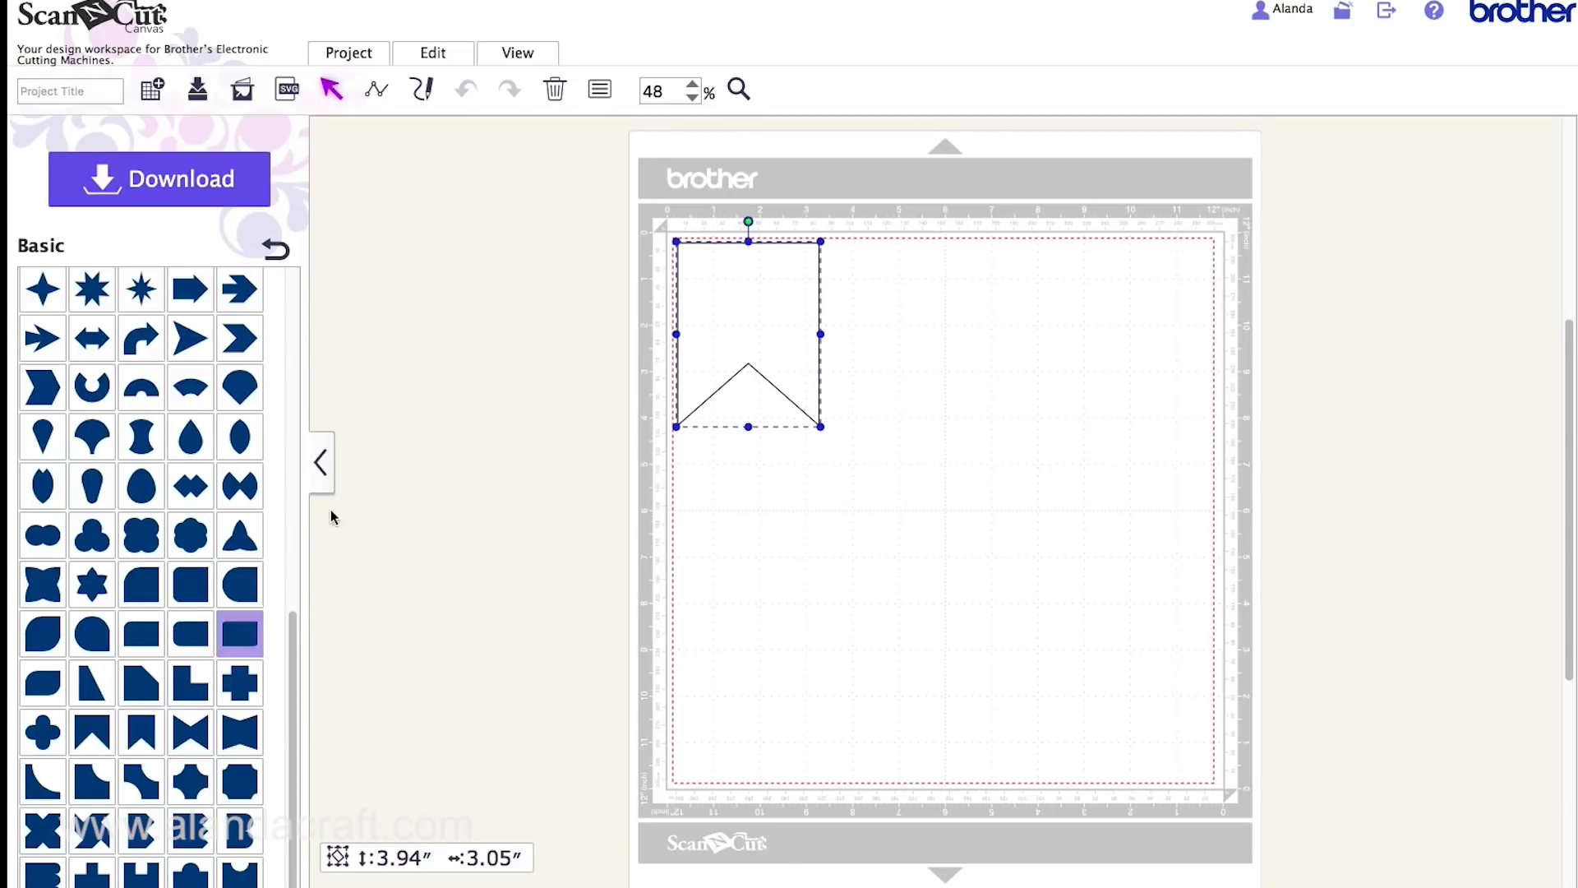
pyautogui.click(276, 250)
# Move the notched shape inward on the mat and rotate it 90 degrees clockwise so the notch faces left
pyautogui.moveTo(732, 291); pyautogui.dragTo(809, 328)
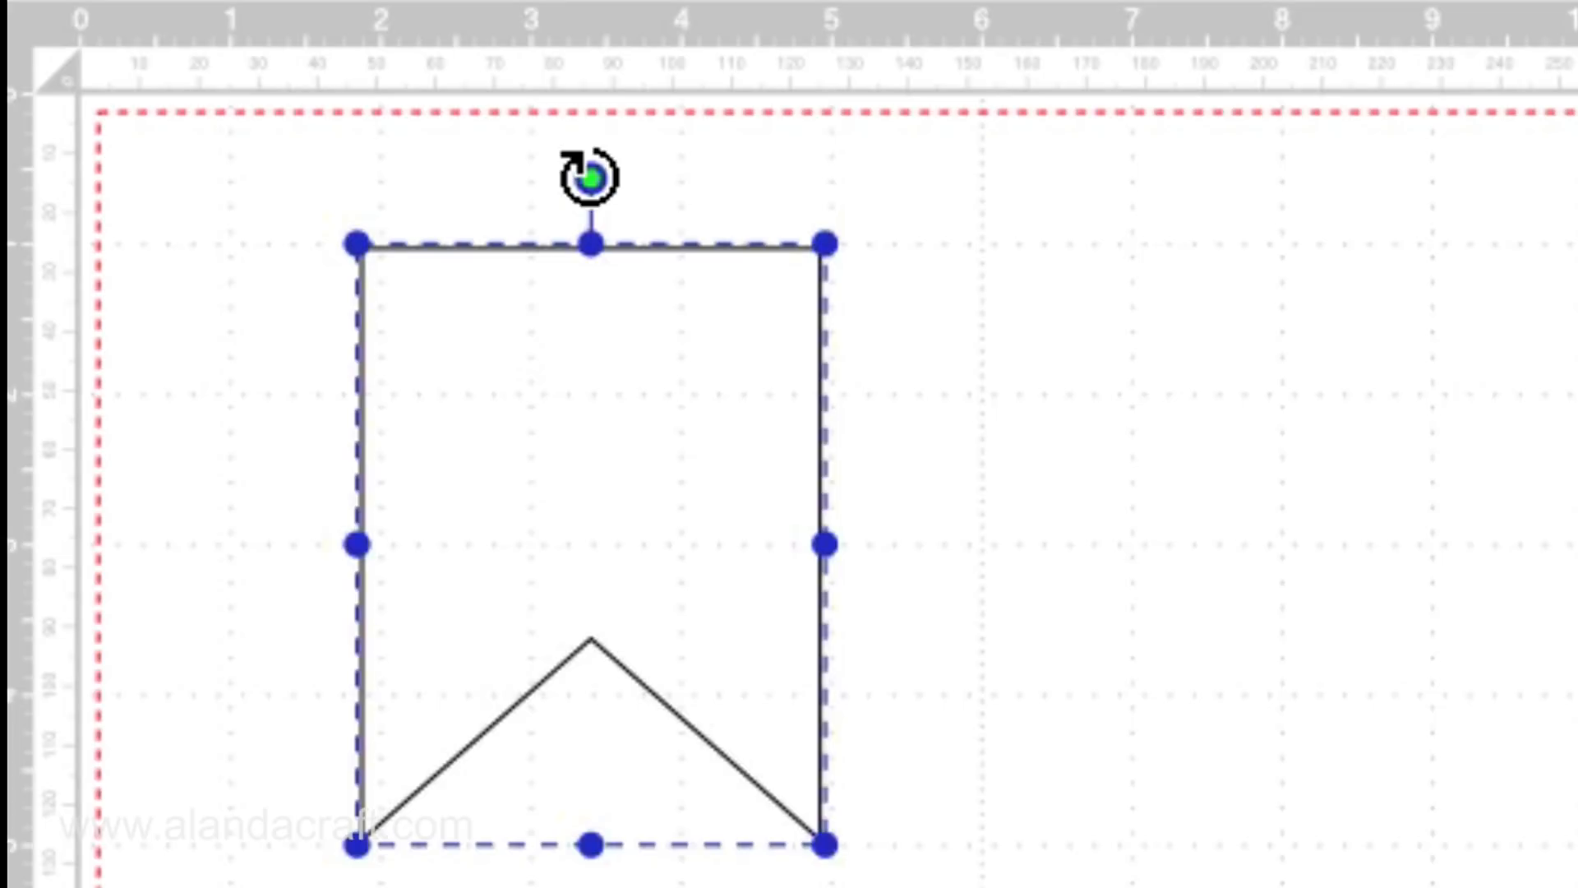
pyautogui.moveTo(590, 176); pyautogui.dragTo(858, 493)
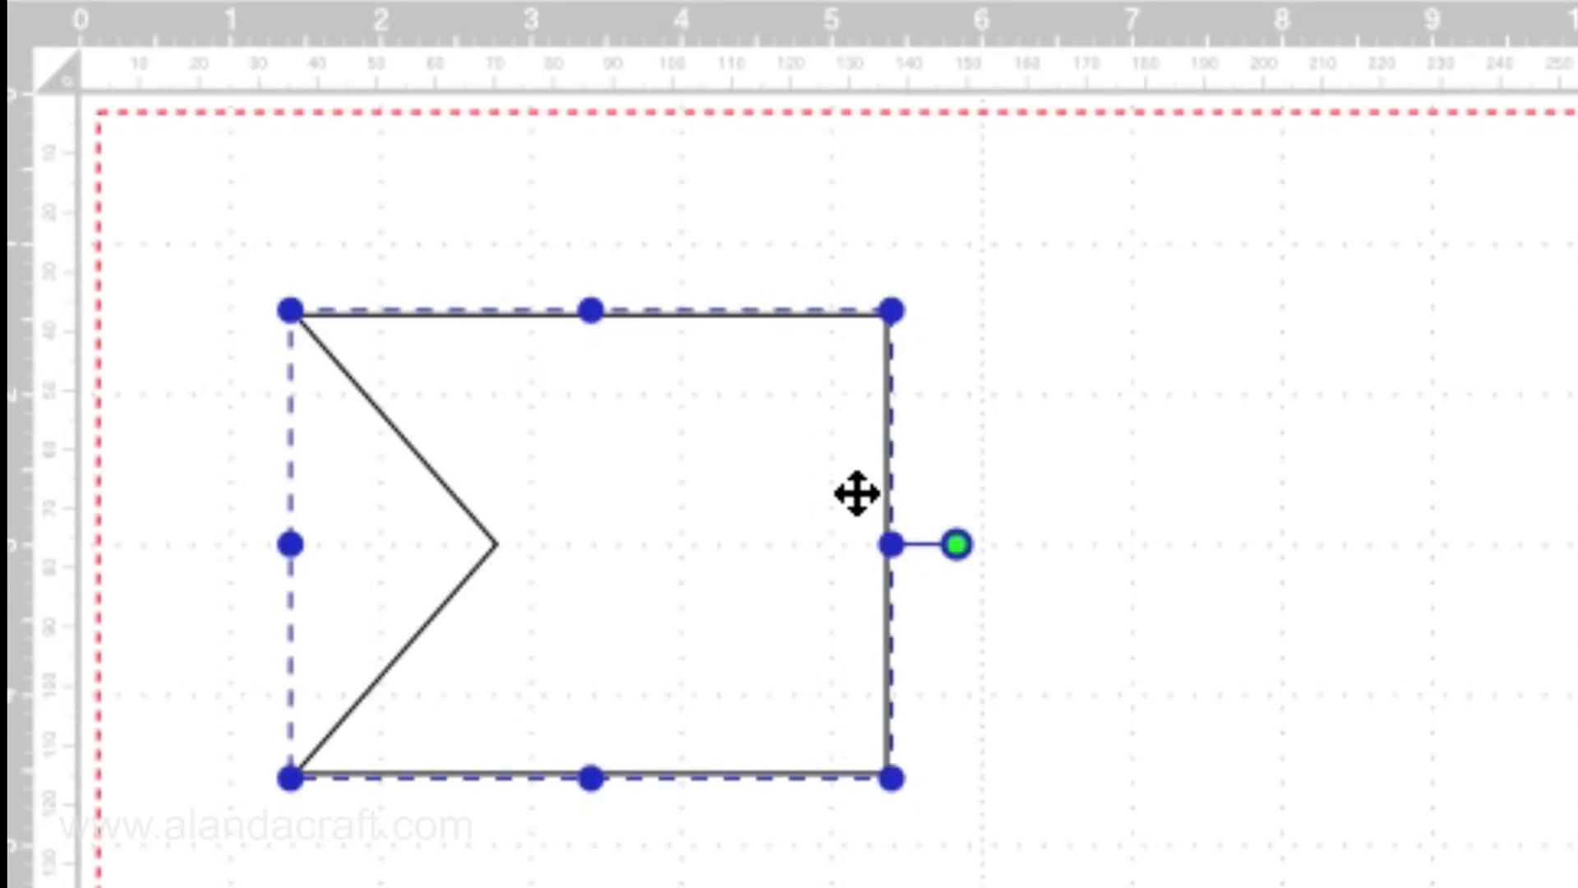
pyautogui.moveTo(706, 477); pyautogui.dragTo(589, 397)
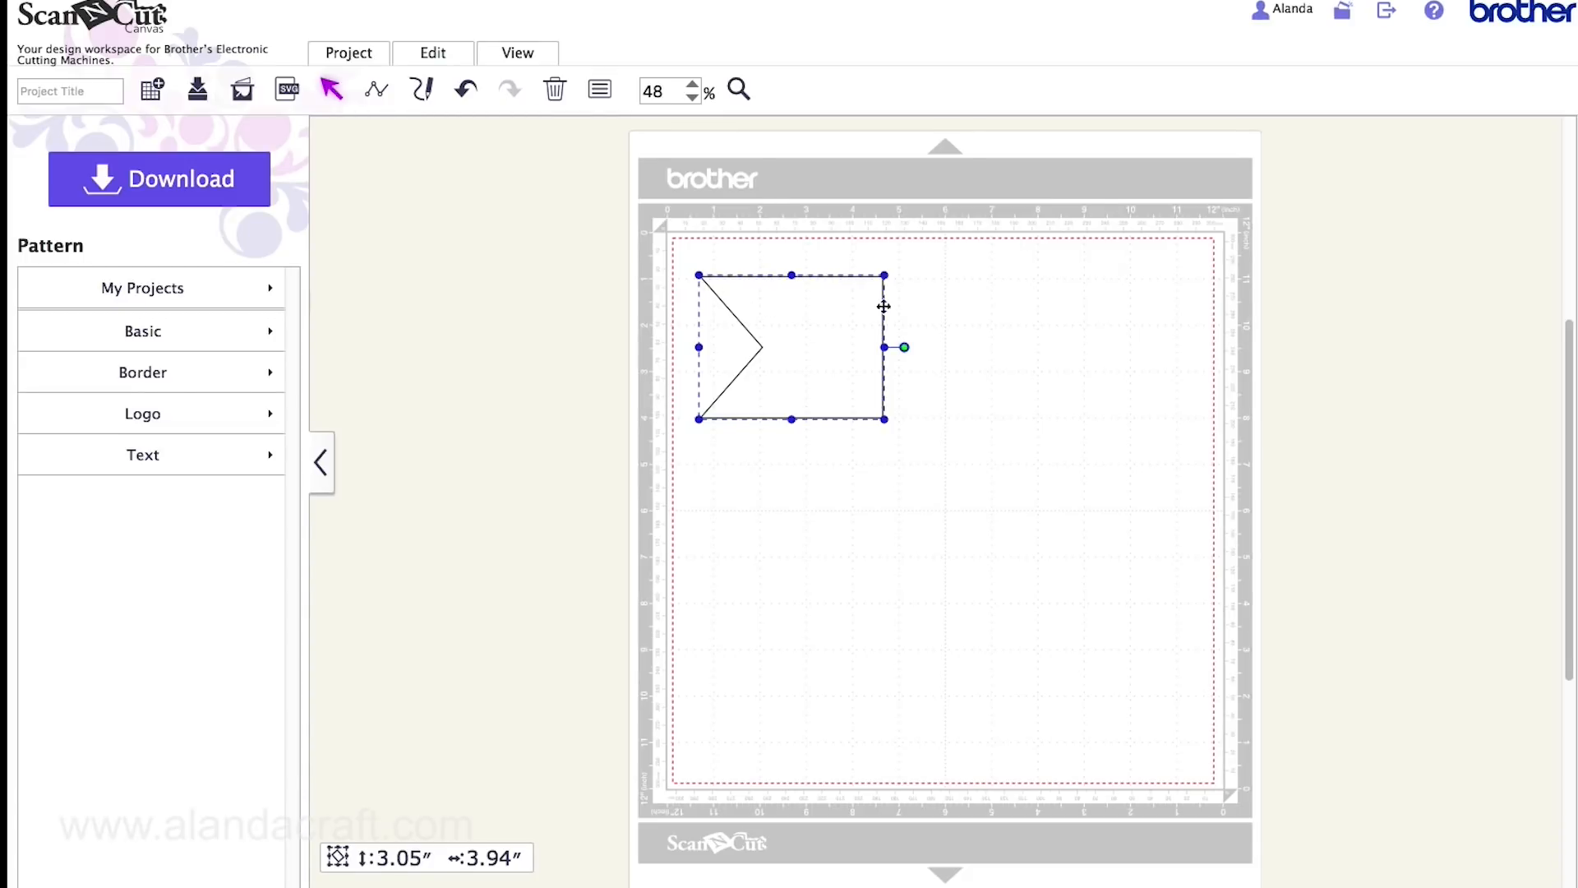
# Resize the notched shape proportionally to 1.00 inch high by 1.29 inches wide, keeping the aspect ratio maintained
pyautogui.click(601, 94)
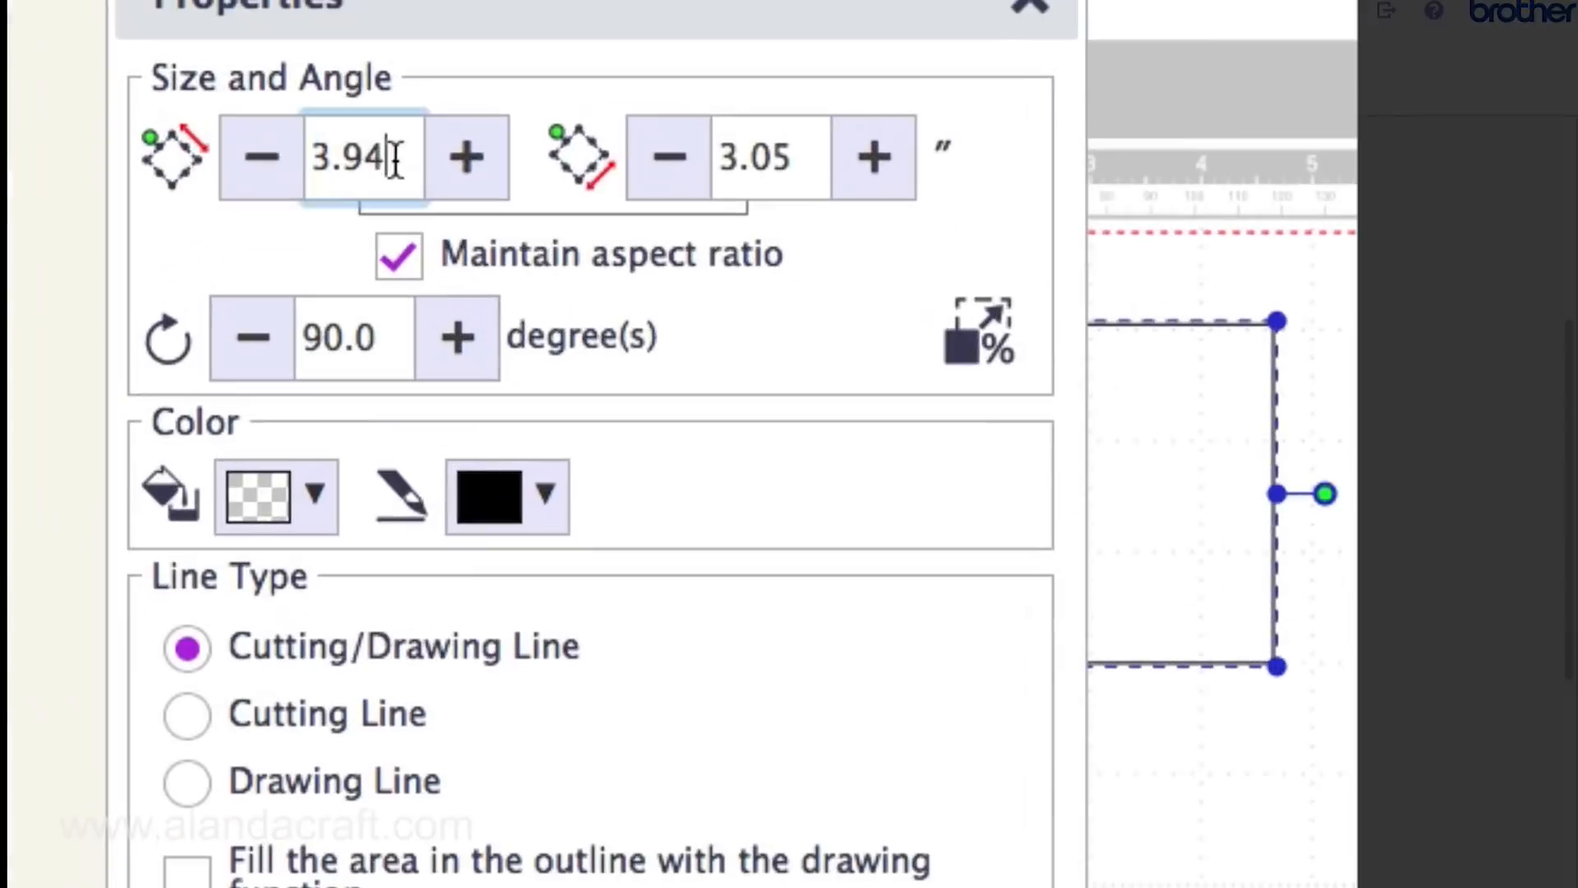
pyautogui.doubleClick(517, 207)
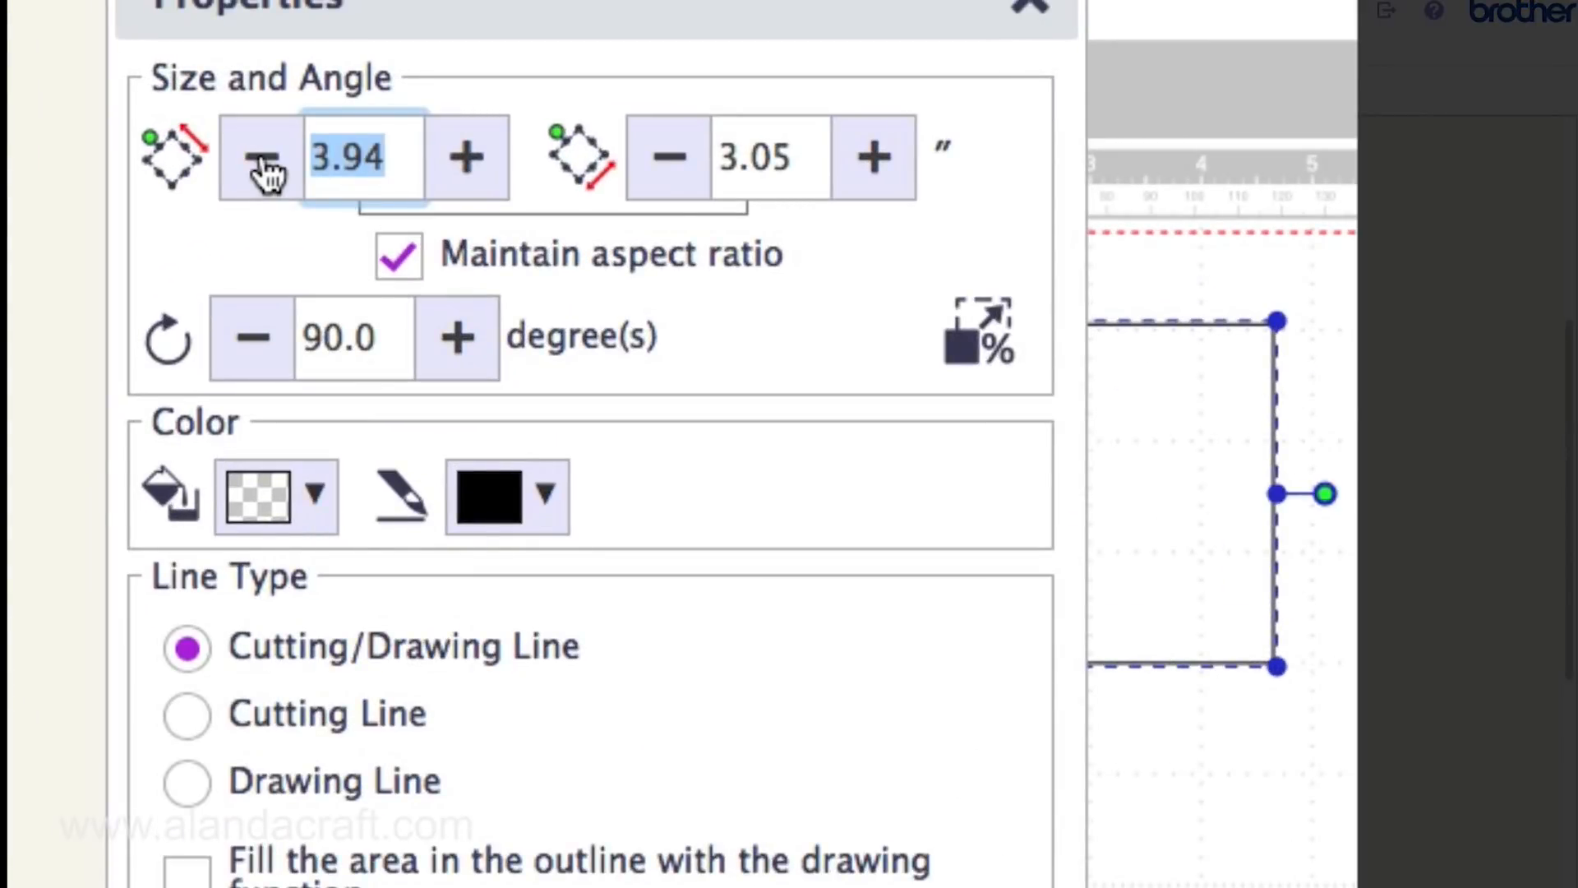
pyautogui.write('1')
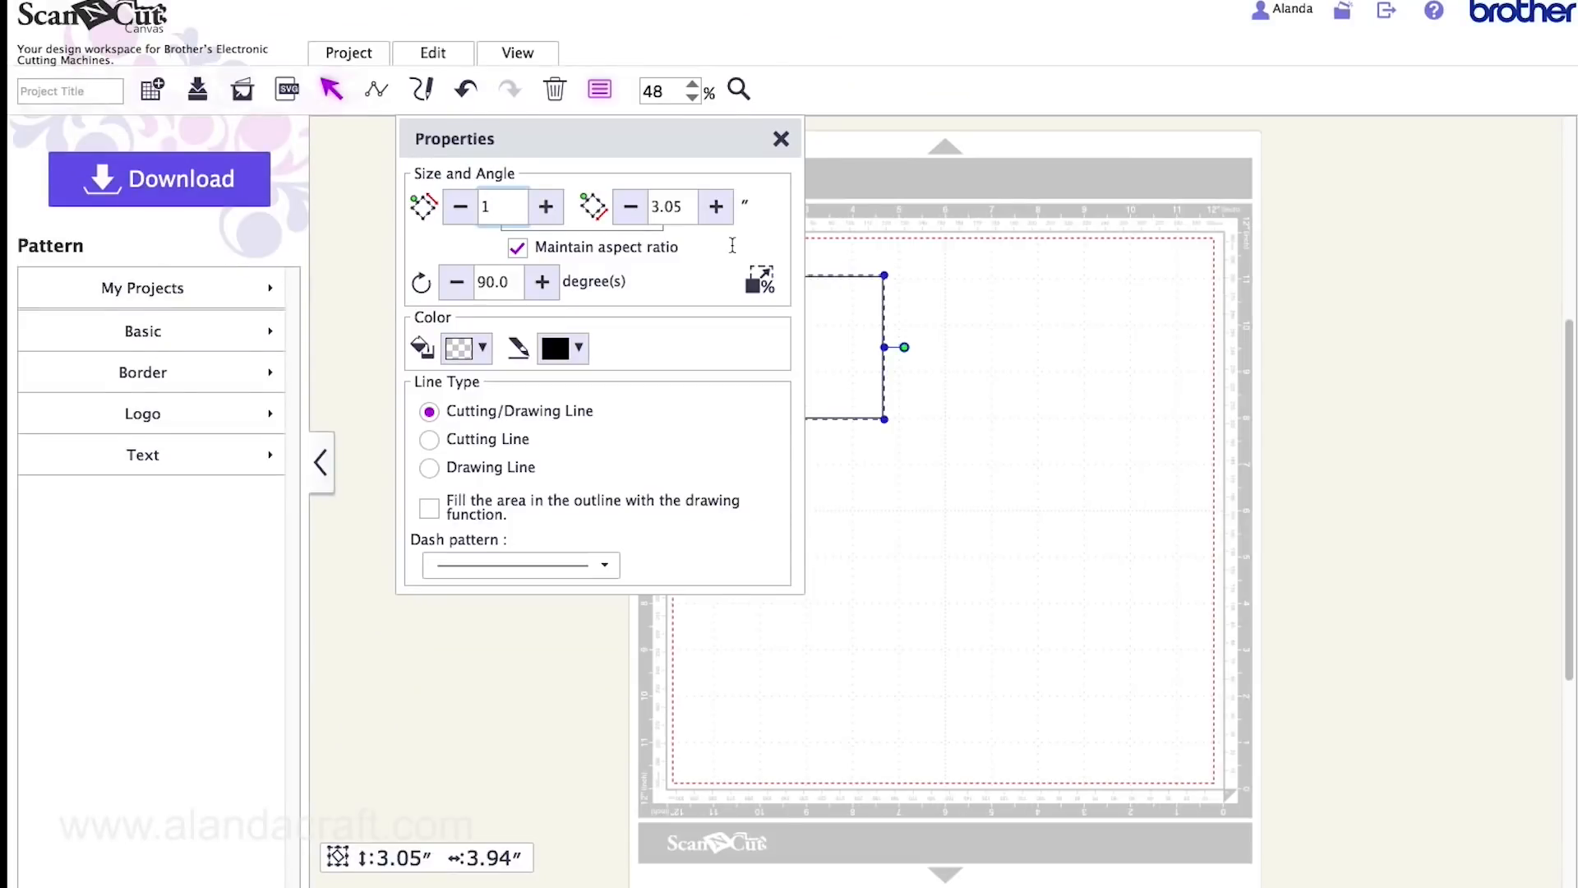
pyautogui.press('Return')
pyautogui.moveTo(518, 205); pyautogui.dragTo(452, 202)
pyautogui.write('1')
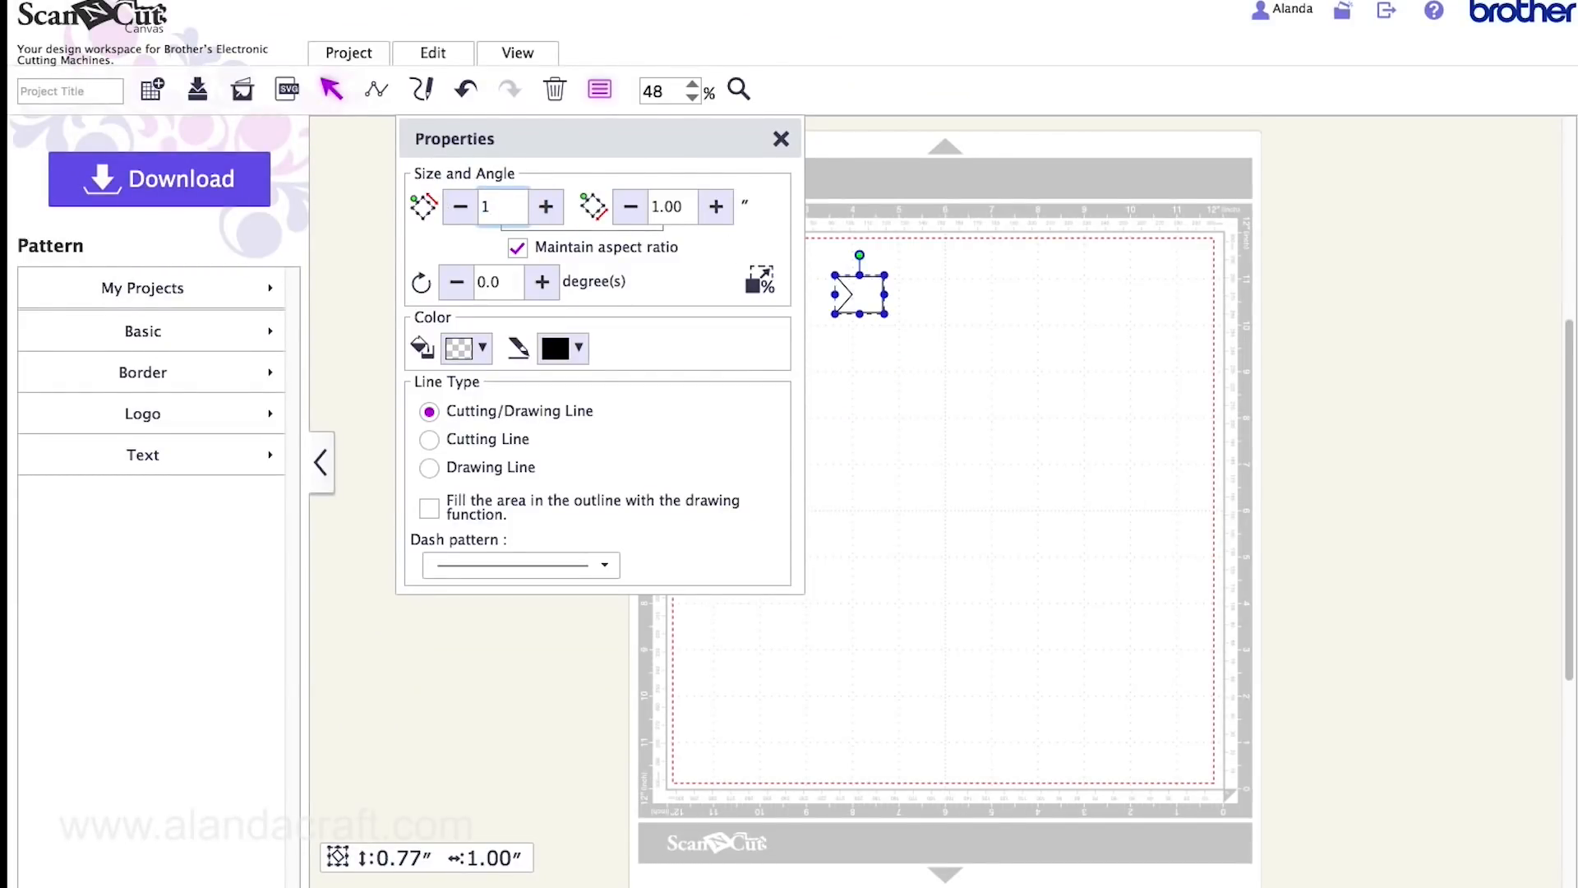
pyautogui.click(719, 244)
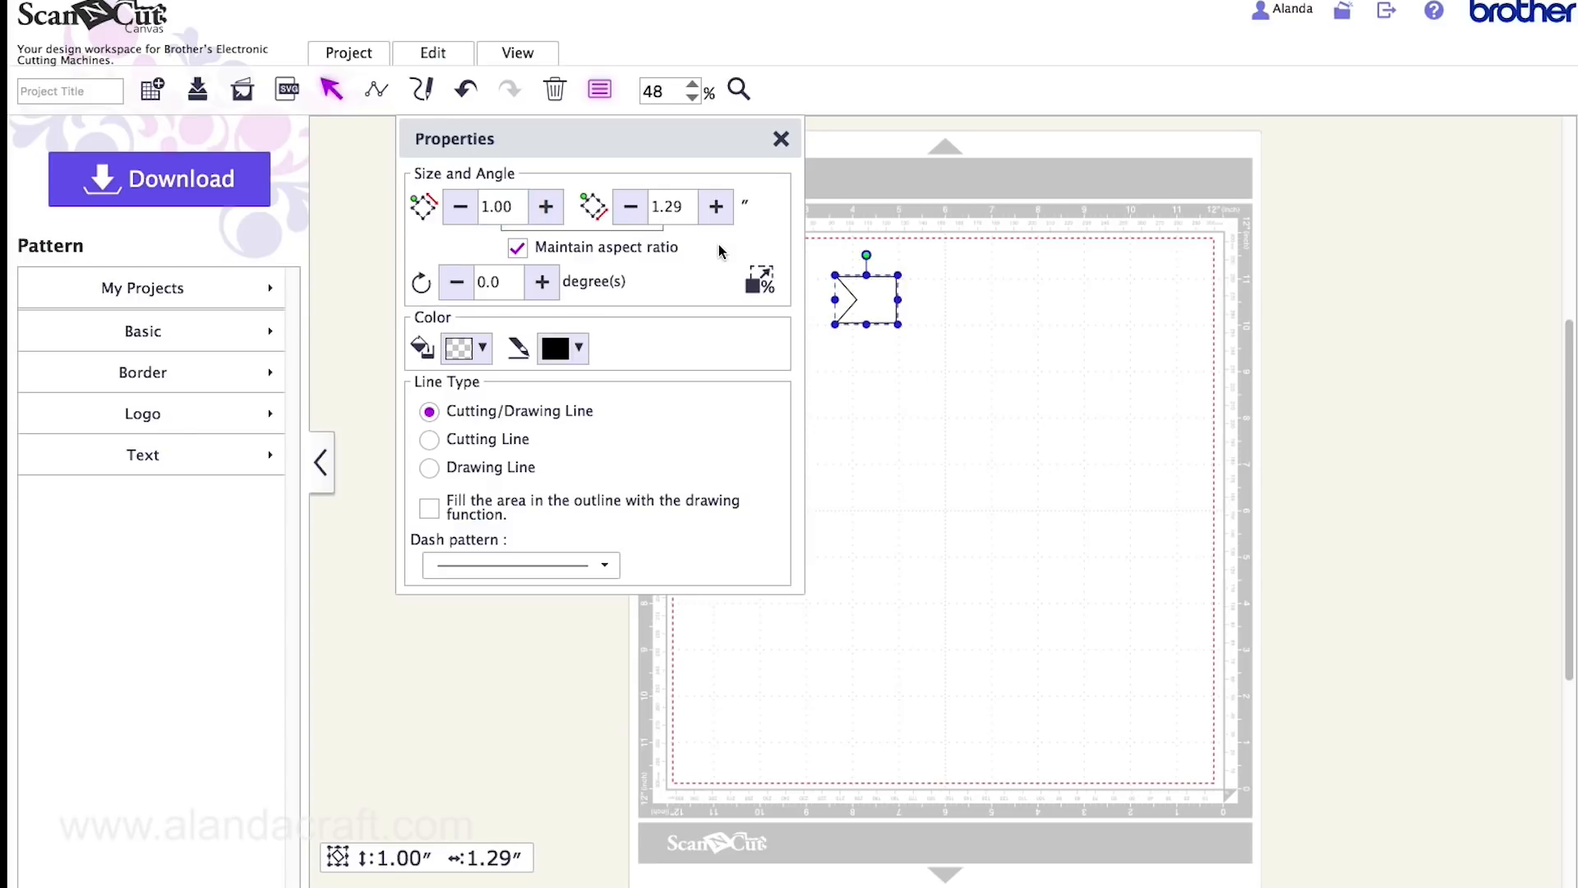
pyautogui.click(781, 141)
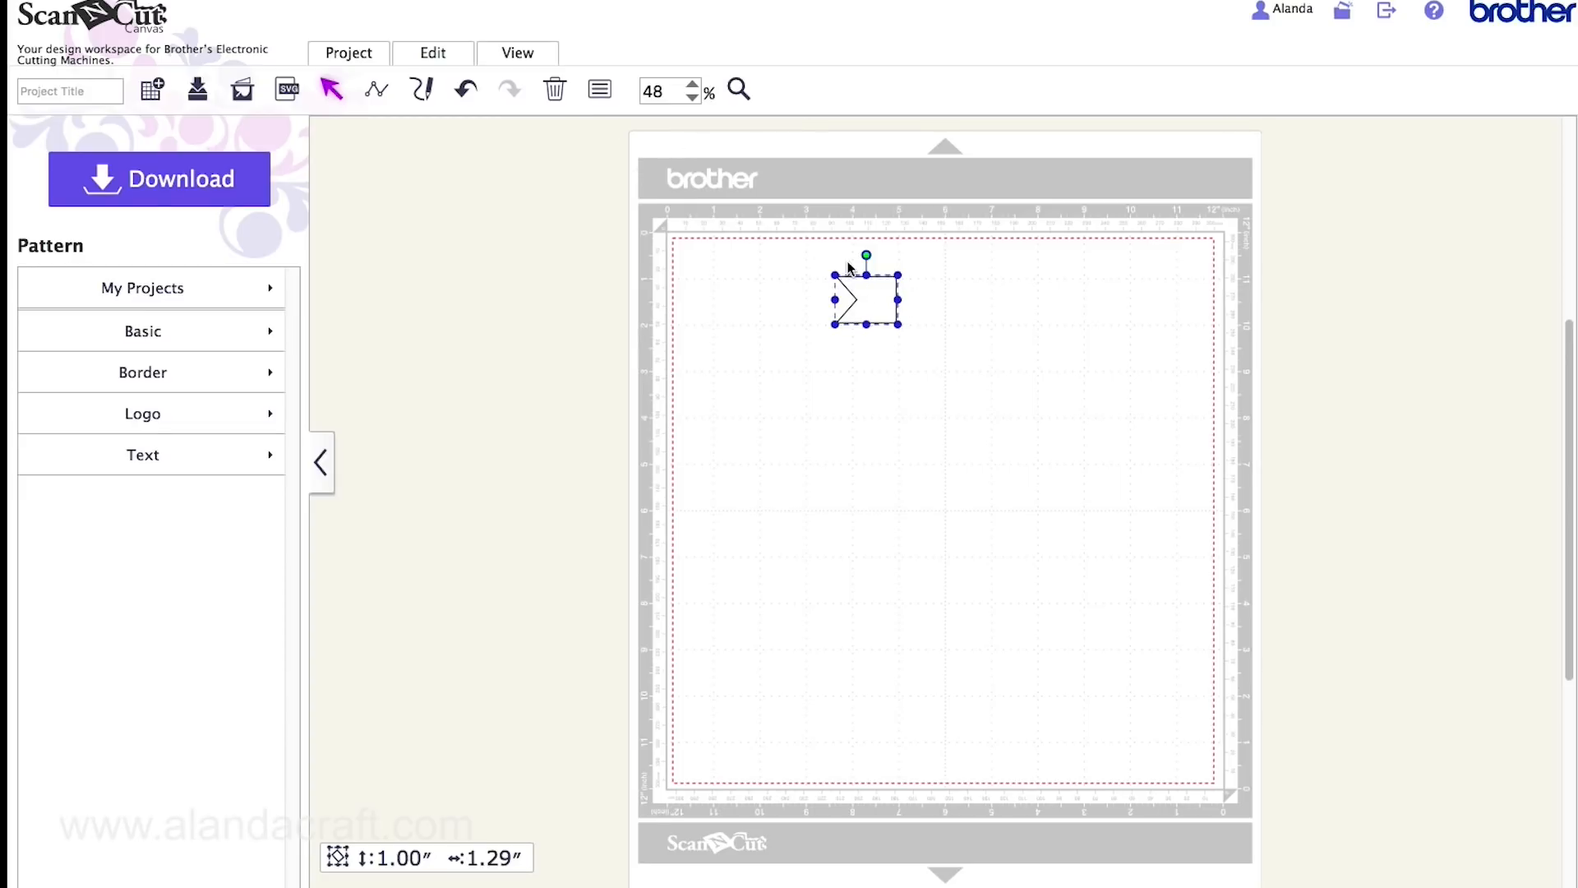
# Move the notched shape to the mat's upper-left corner, just inside the dashed cutting boundary
pyautogui.click(693, 85)
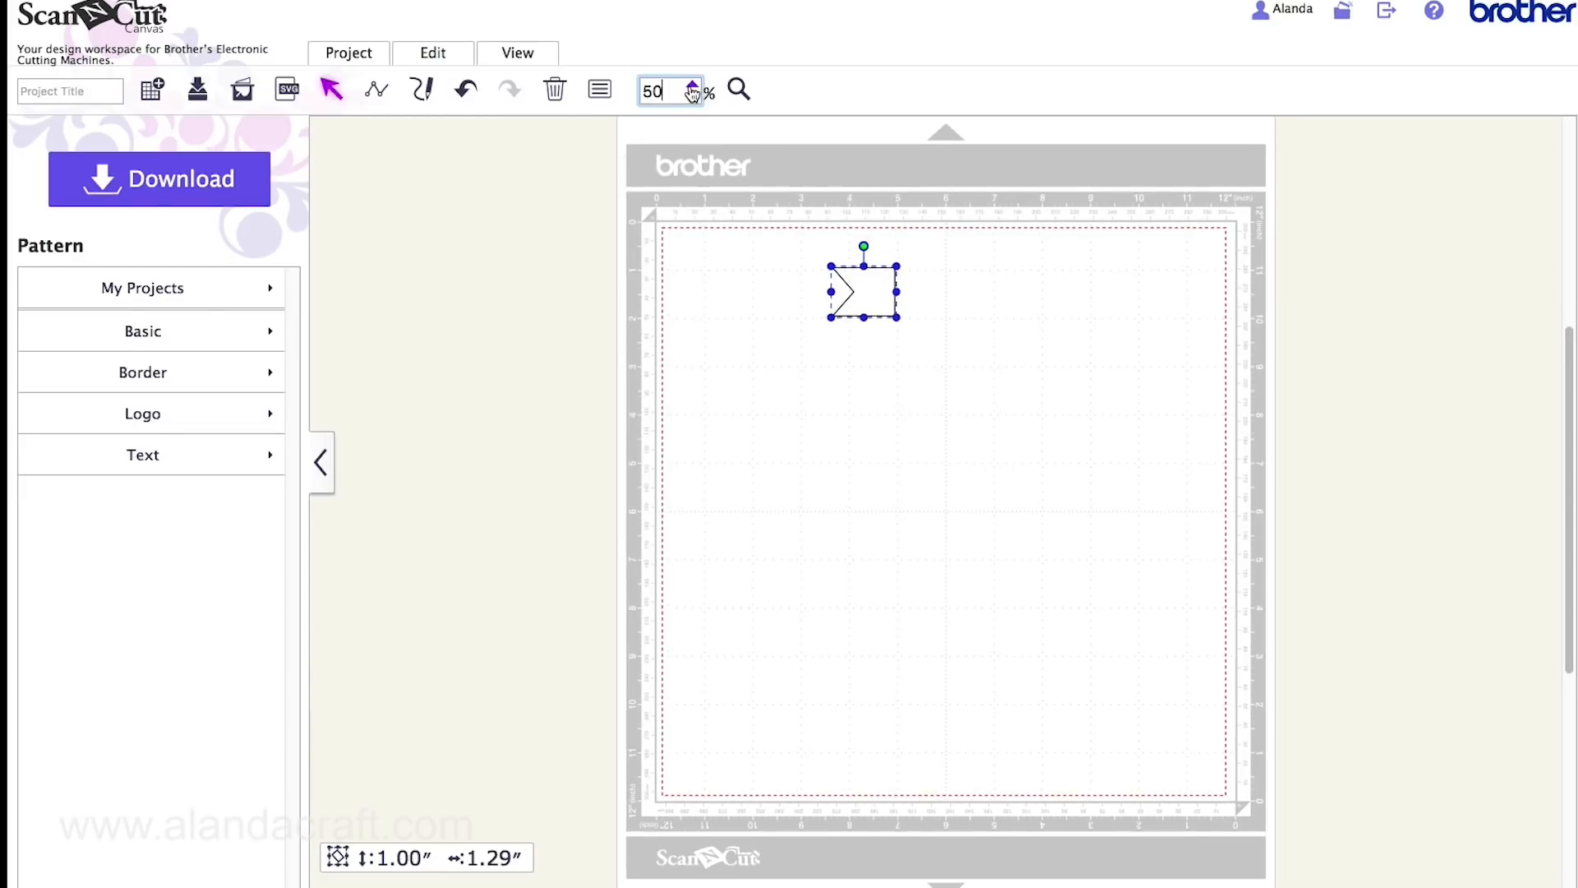
pyautogui.click(693, 85)
pyautogui.click(693, 84)
pyautogui.scroll(4, 745, 230)
pyautogui.hscroll(-3, 745, 231)
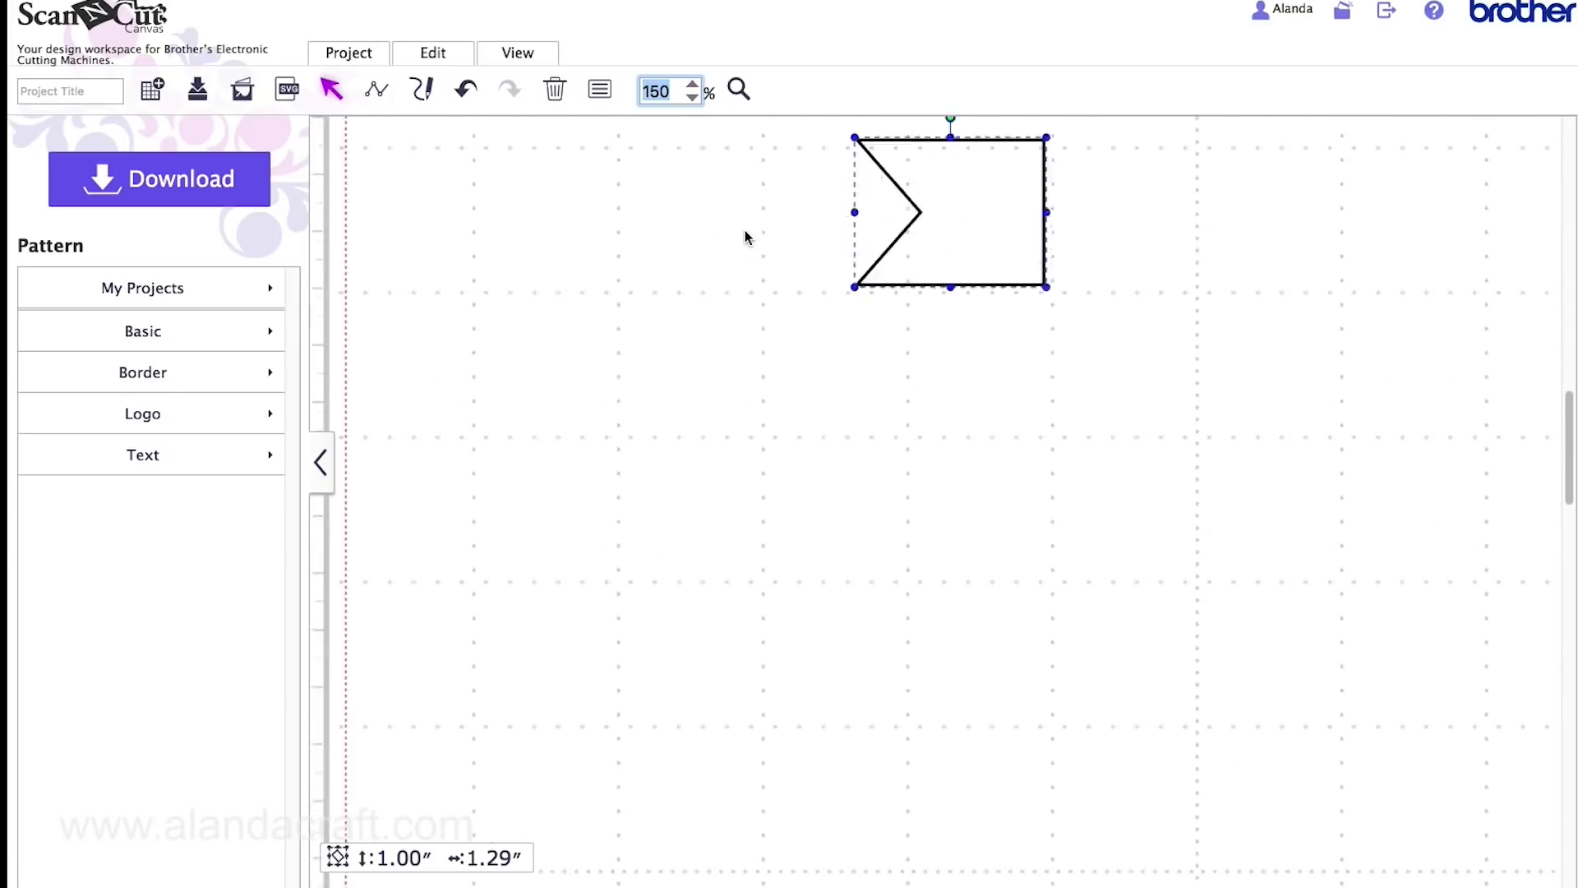
pyautogui.scroll(2, 744, 230)
pyautogui.click(693, 85)
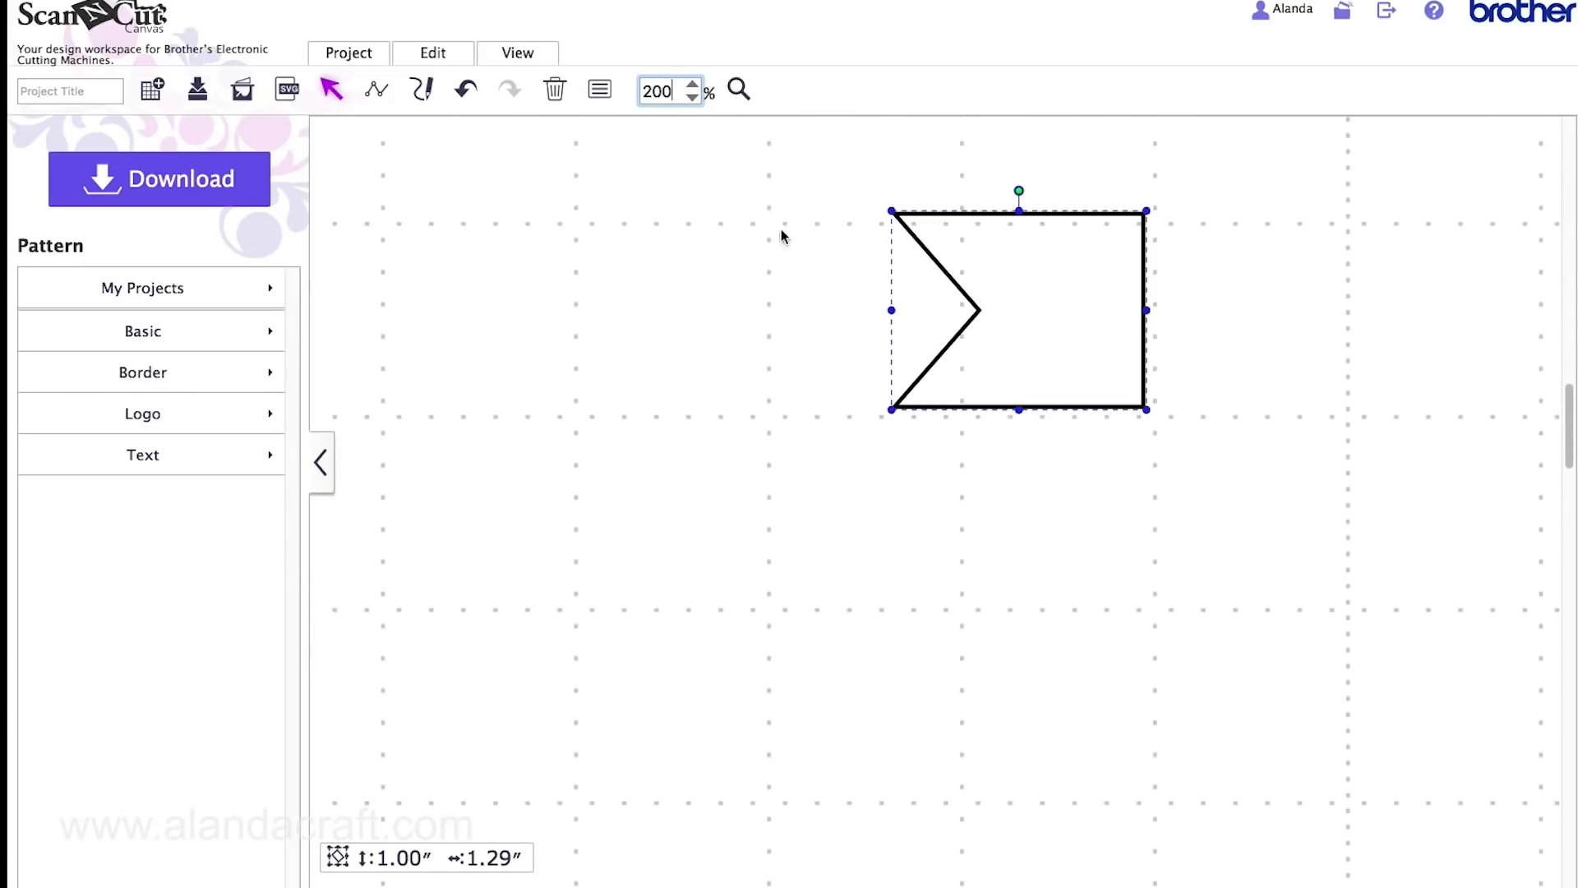
pyautogui.scroll(4, 1025, 259)
pyautogui.hscroll(-5, 1025, 260)
pyautogui.moveTo(1318, 426); pyautogui.dragTo(664, 306)
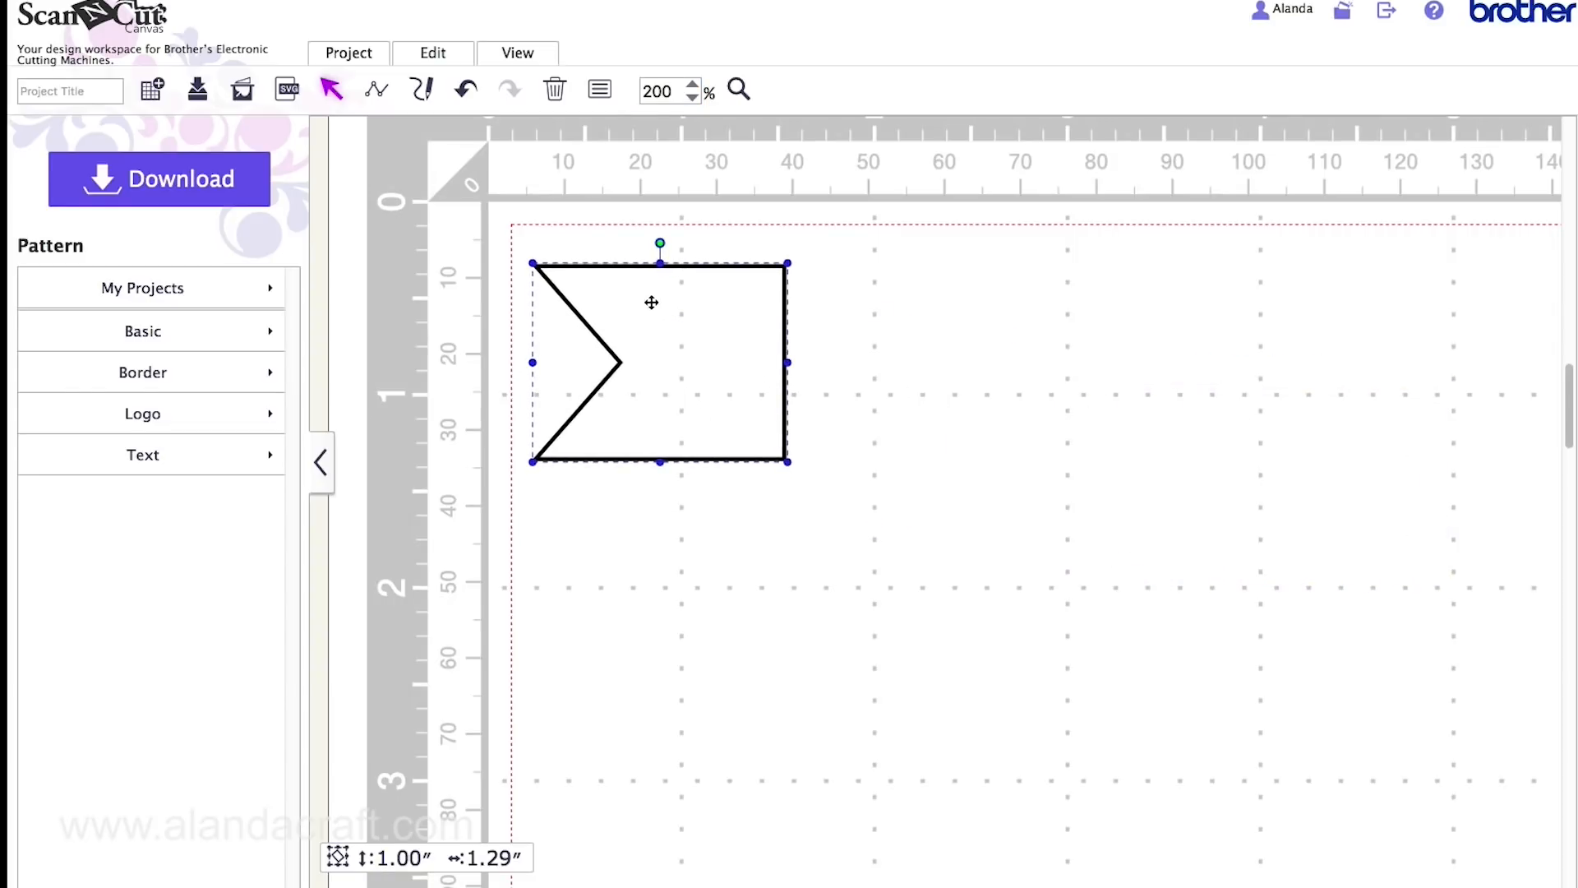
# Duplicate the notched shape and place the copy to the right of the original
pyautogui.rightClick(695, 305)
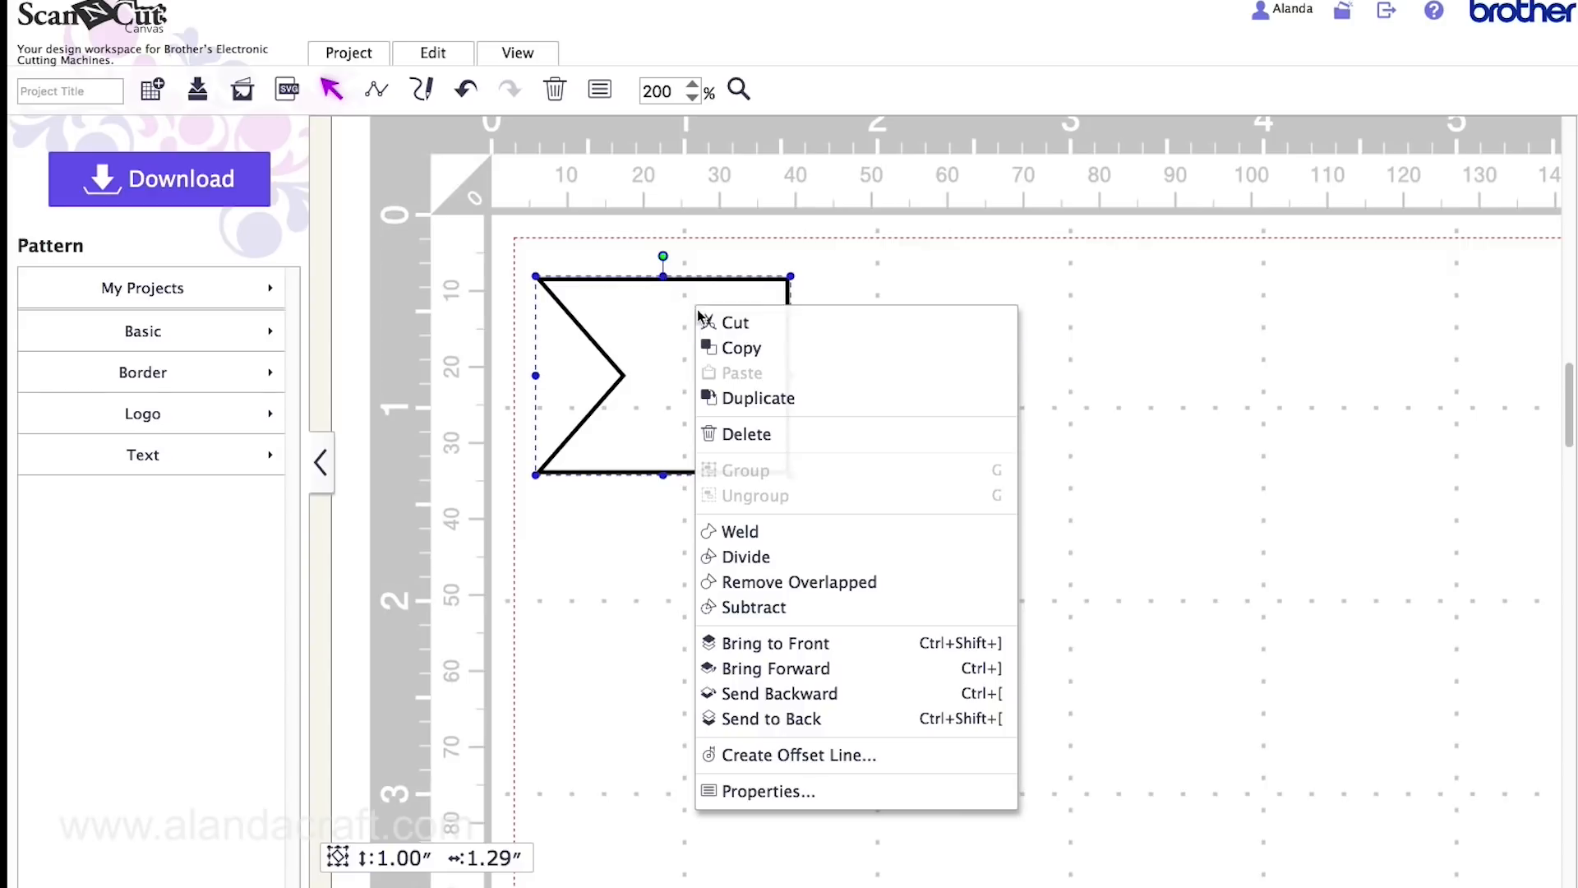
pyautogui.click(757, 397)
pyautogui.moveTo(750, 402); pyautogui.dragTo(1016, 368)
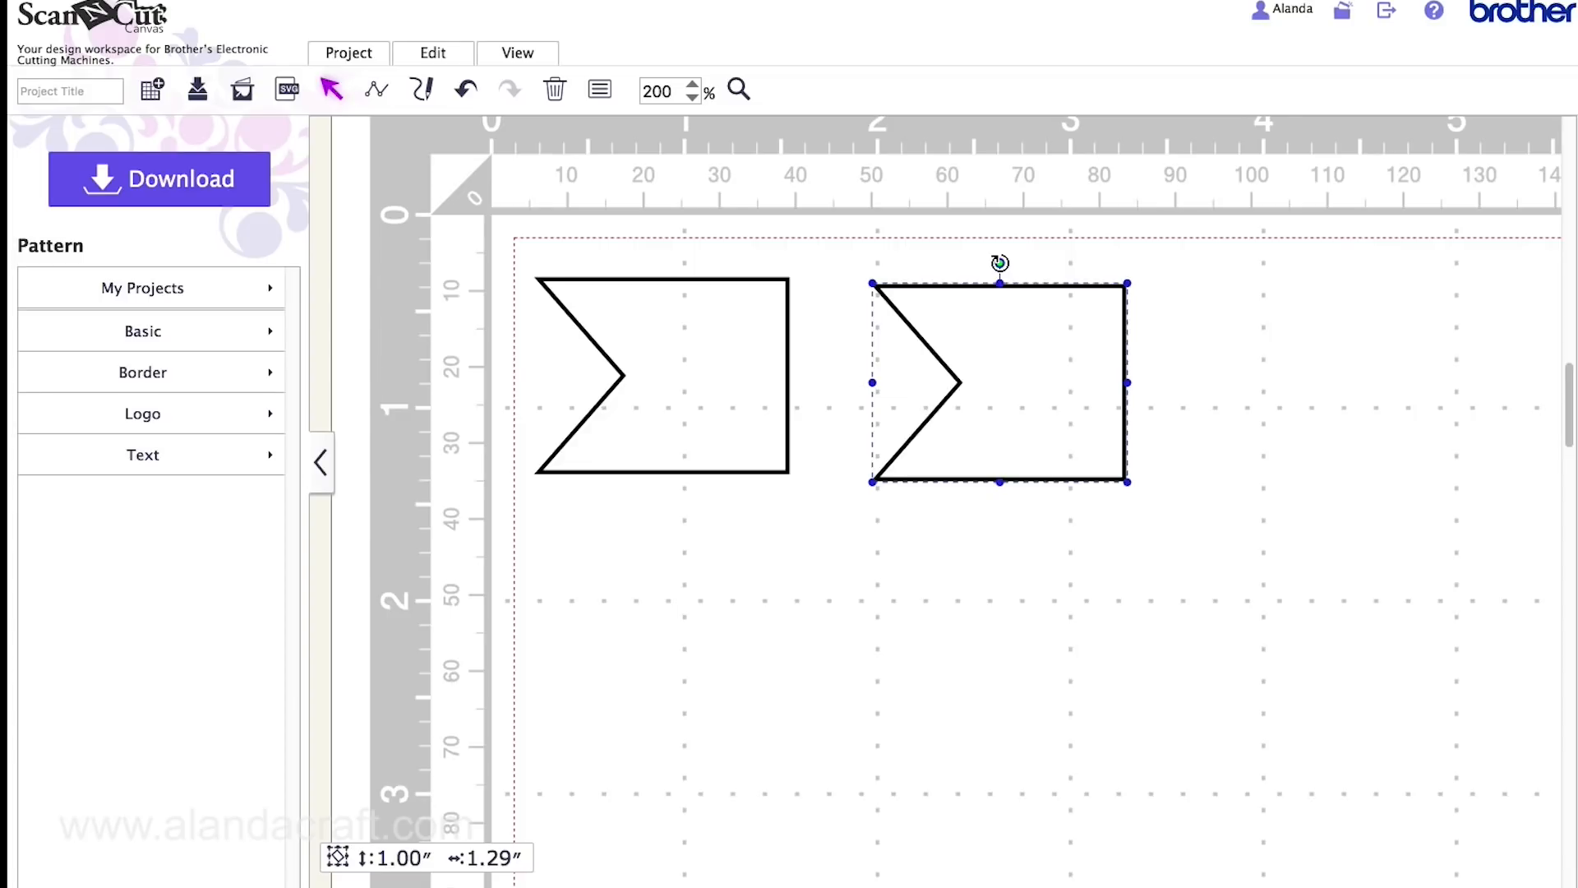
# Rotate the copy 180 degrees so its notch faces right, and space the two ends apart at the same height
pyautogui.moveTo(1000, 263); pyautogui.dragTo(1008, 416)
pyautogui.moveTo(938, 325); pyautogui.dragTo(1247, 324)
pyautogui.moveTo(664, 318); pyautogui.dragTo(700, 320)
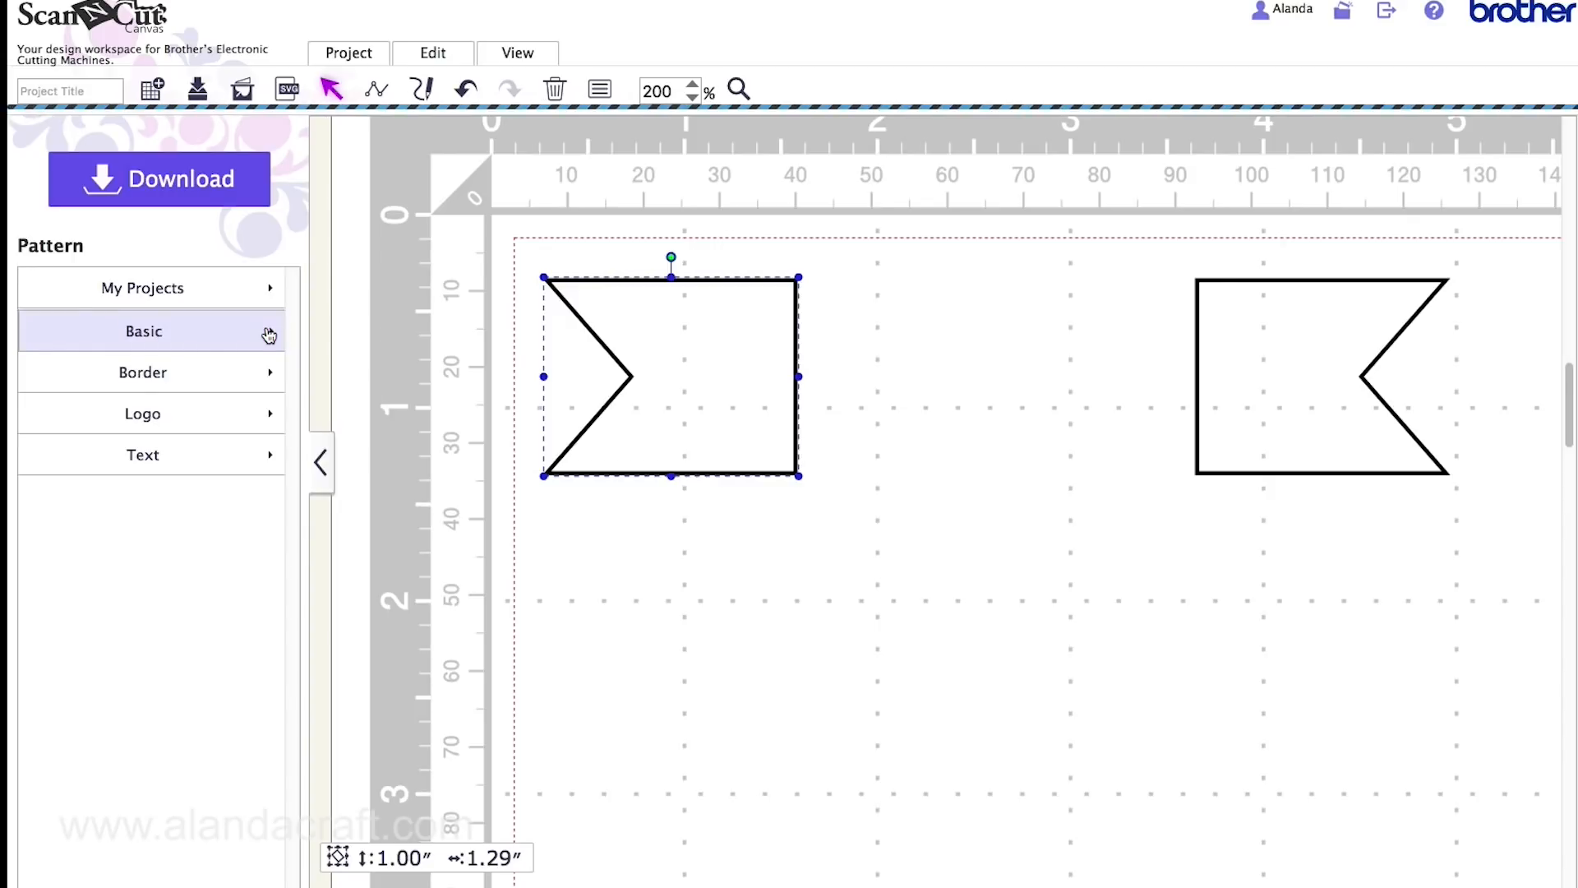
# Add the plain wide rectangle from the Basic patterns and line up its upper edge with the two notched ends
pyautogui.click(269, 335)
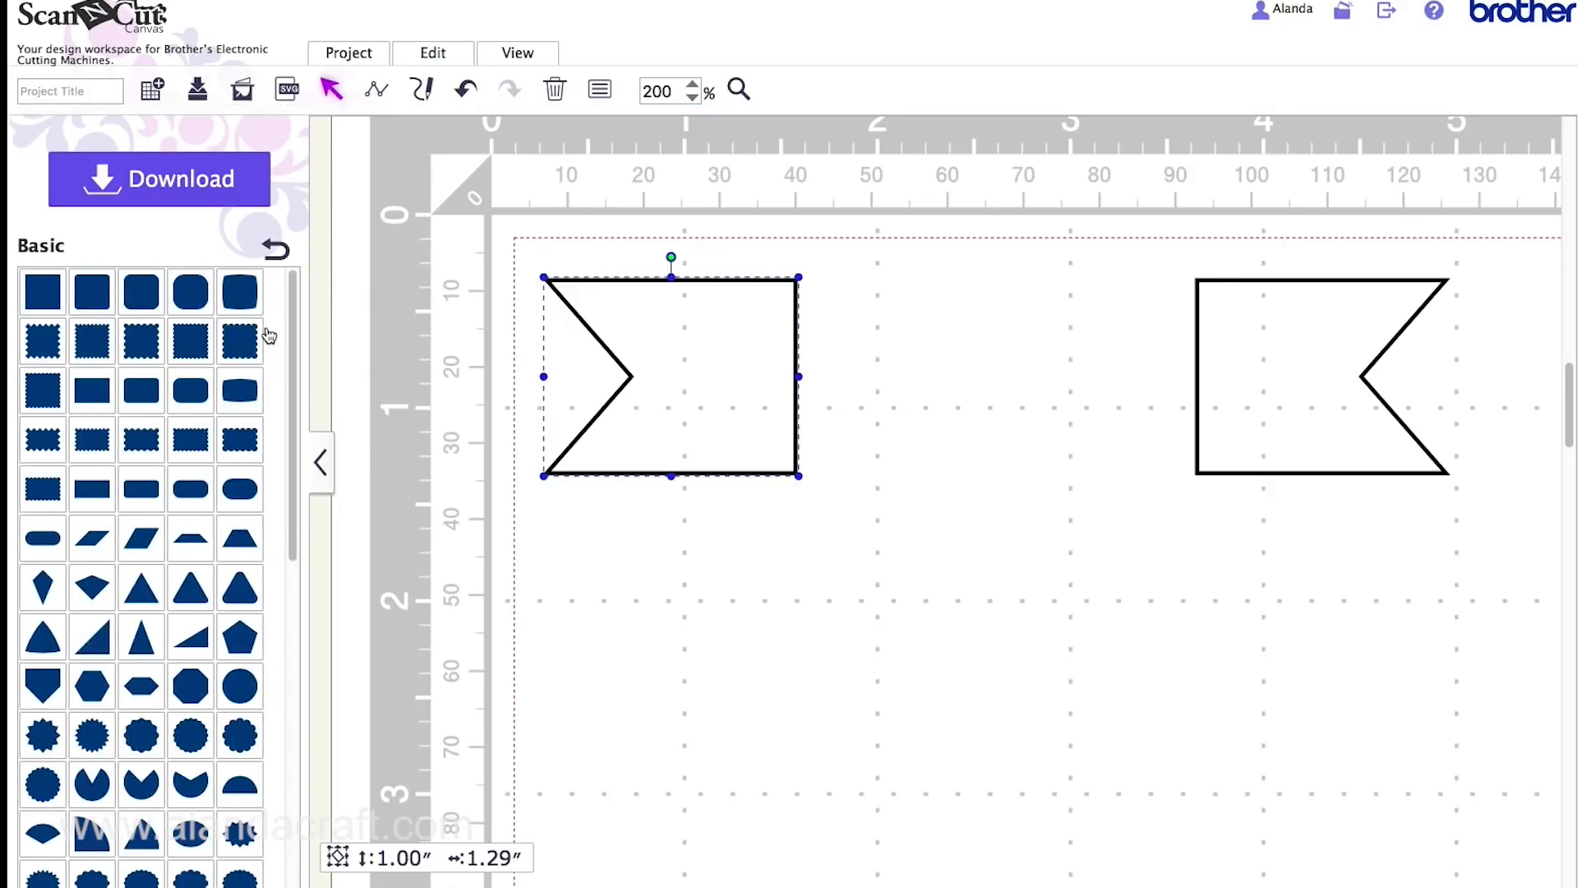
pyautogui.click(92, 492)
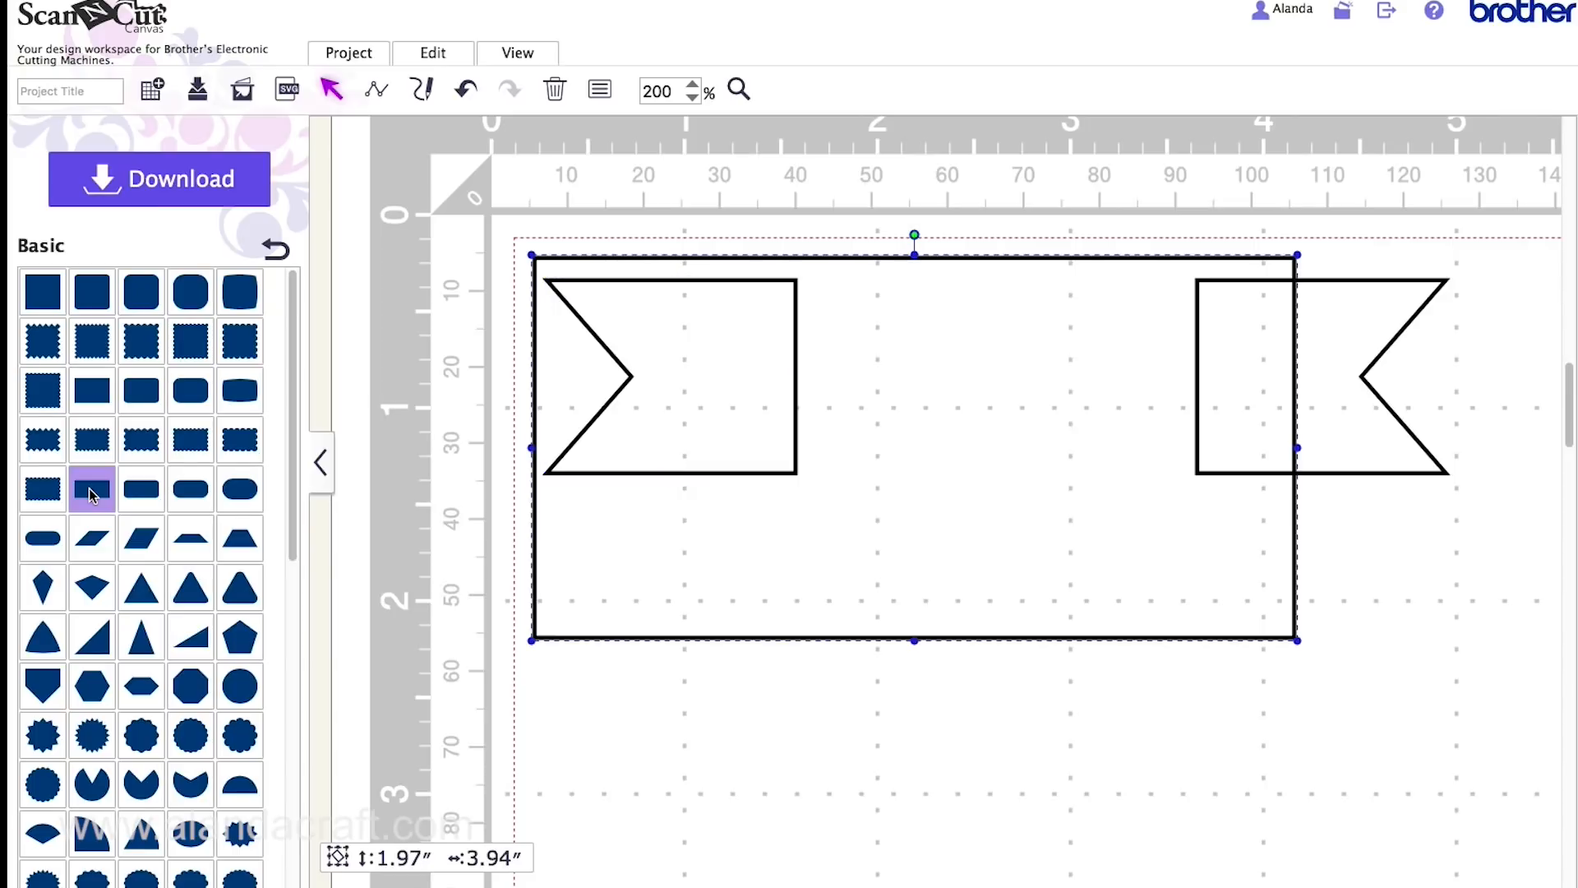
pyautogui.click(277, 248)
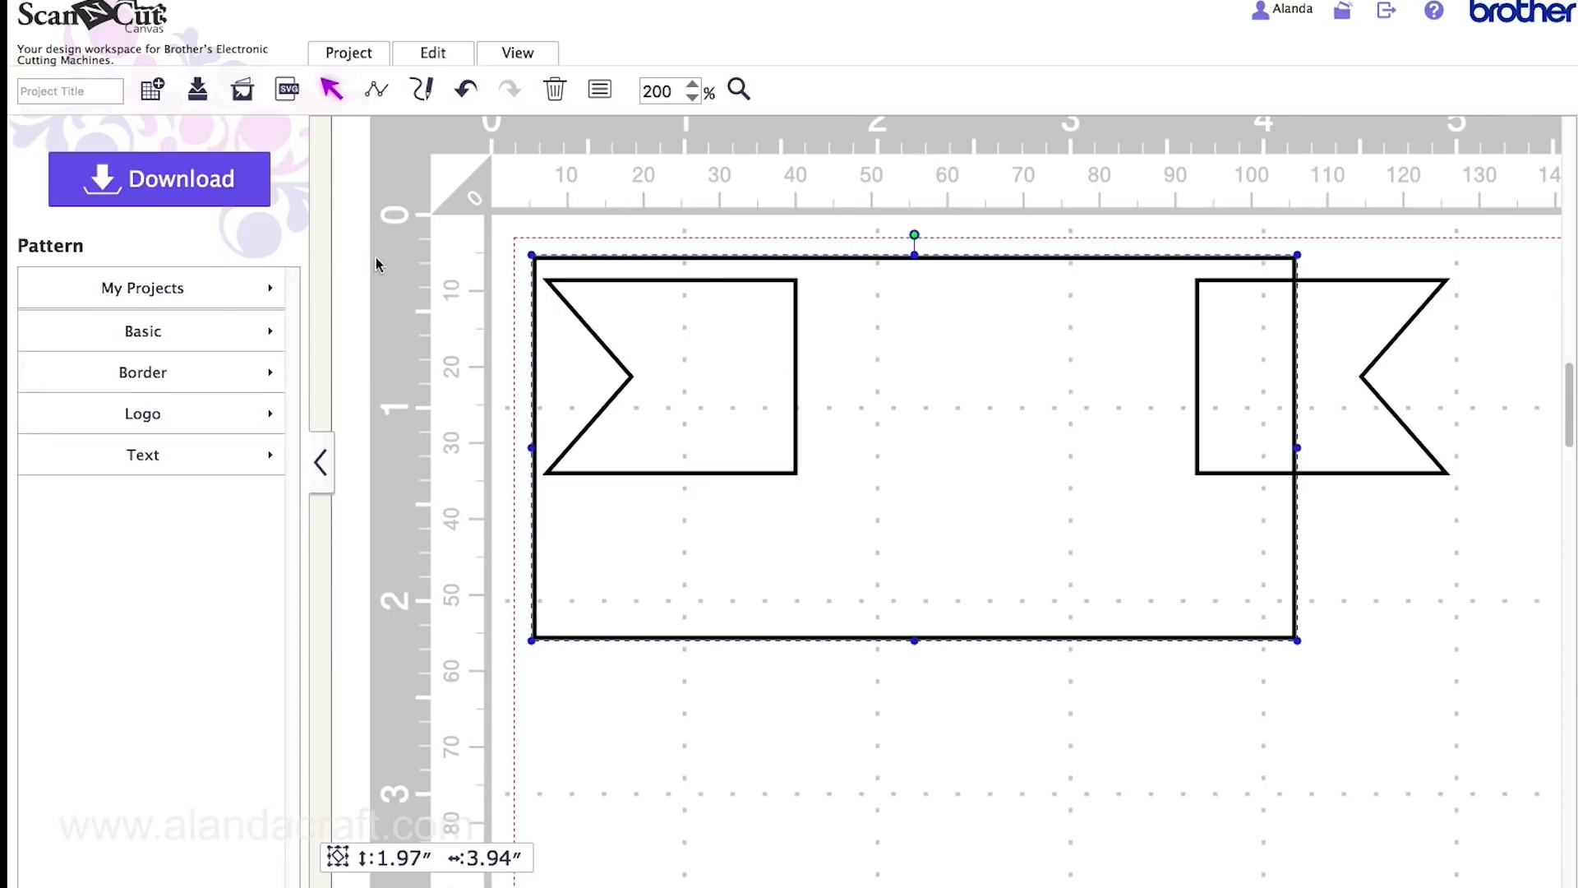
pyautogui.moveTo(945, 352); pyautogui.dragTo(1014, 373)
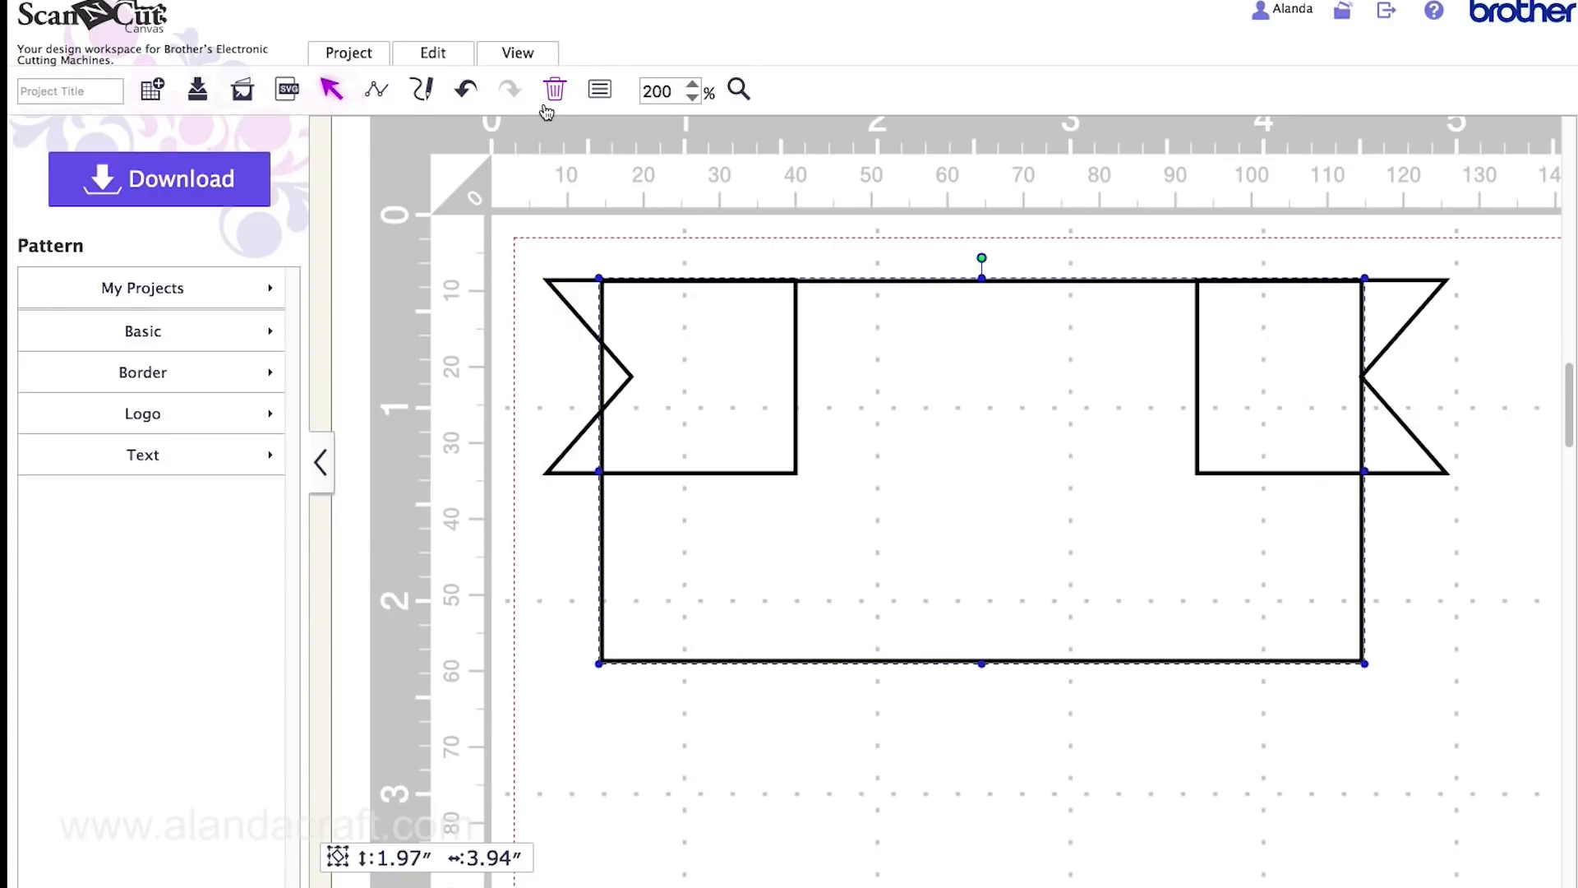
# Turn off the rectangle's aspect ratio lock and set its size to 1.00 inch high by 4.00 inches wide
pyautogui.click(601, 91)
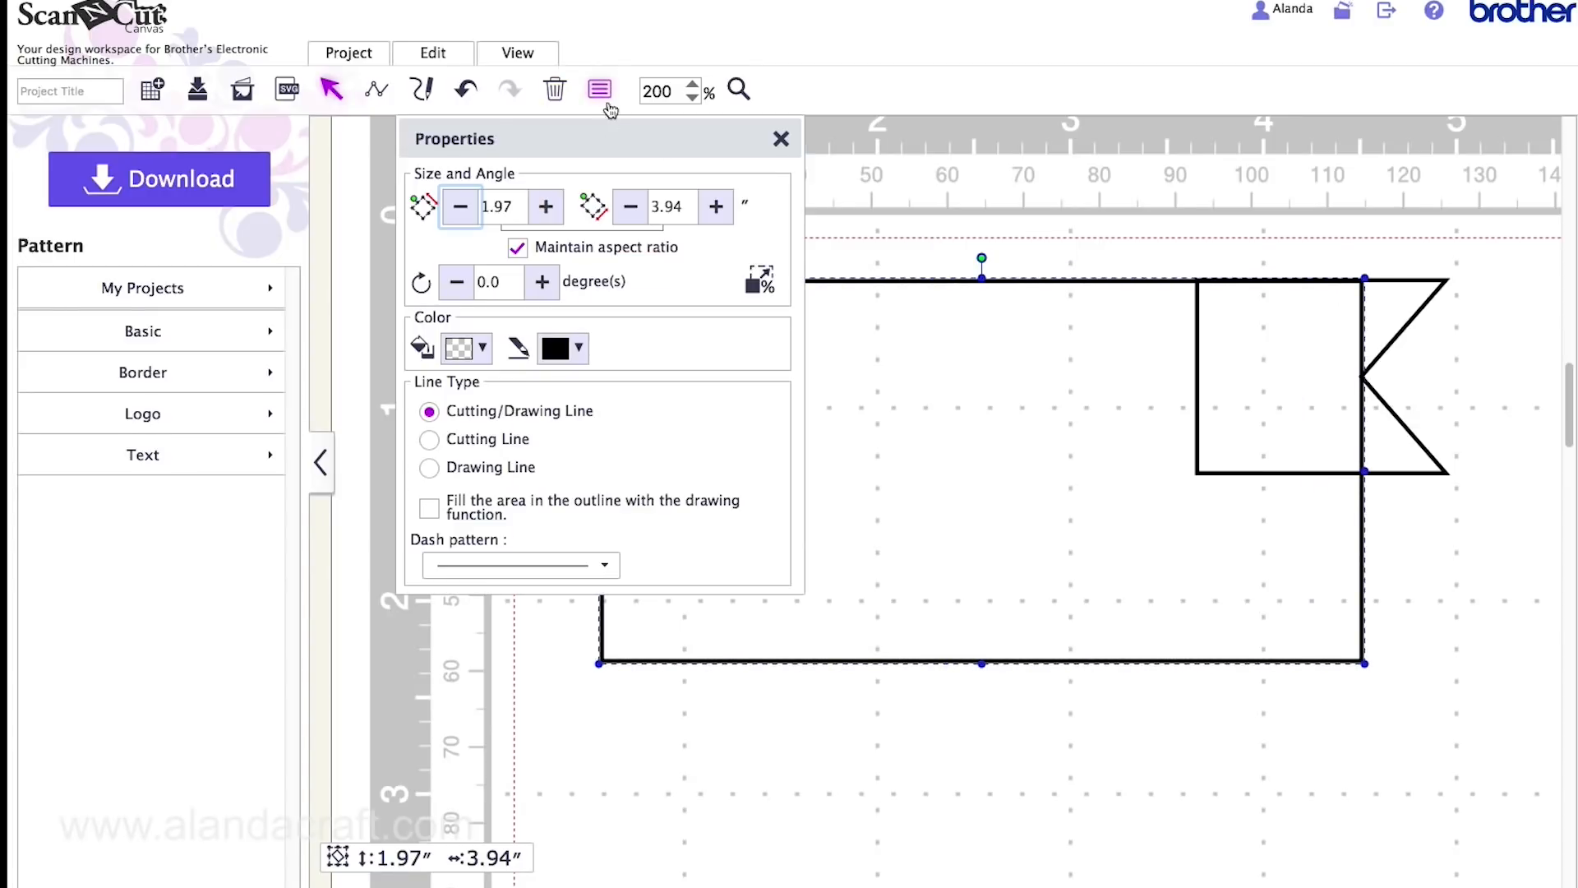
pyautogui.click(517, 250)
pyautogui.doubleClick(517, 207)
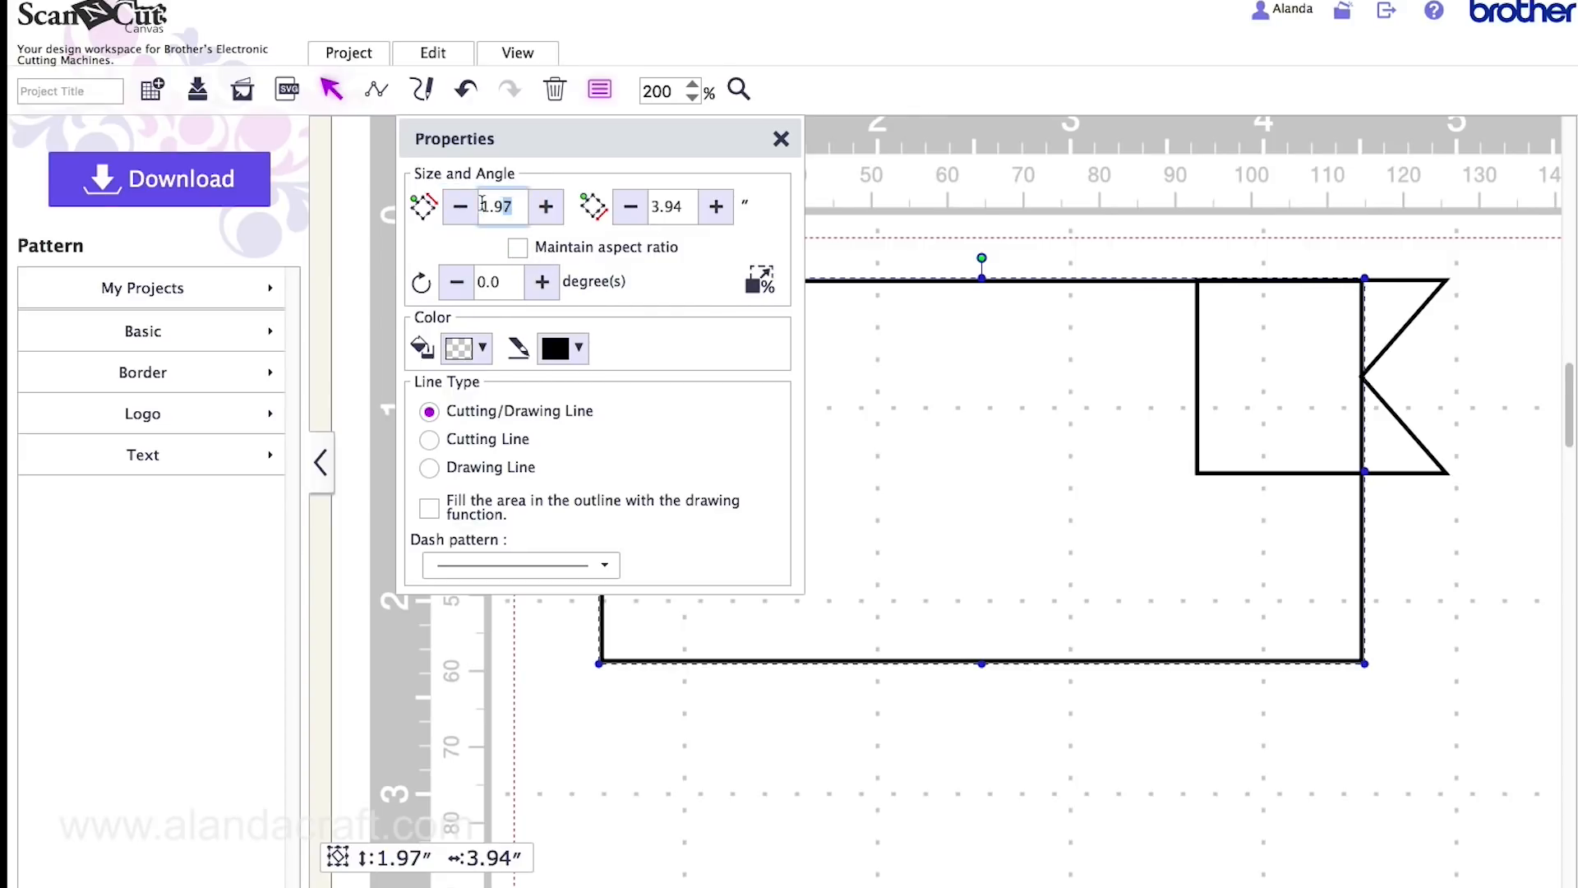
pyautogui.write('12')
pyautogui.click(682, 207)
pyautogui.moveTo(687, 204); pyautogui.dragTo(613, 208)
pyautogui.write('4')
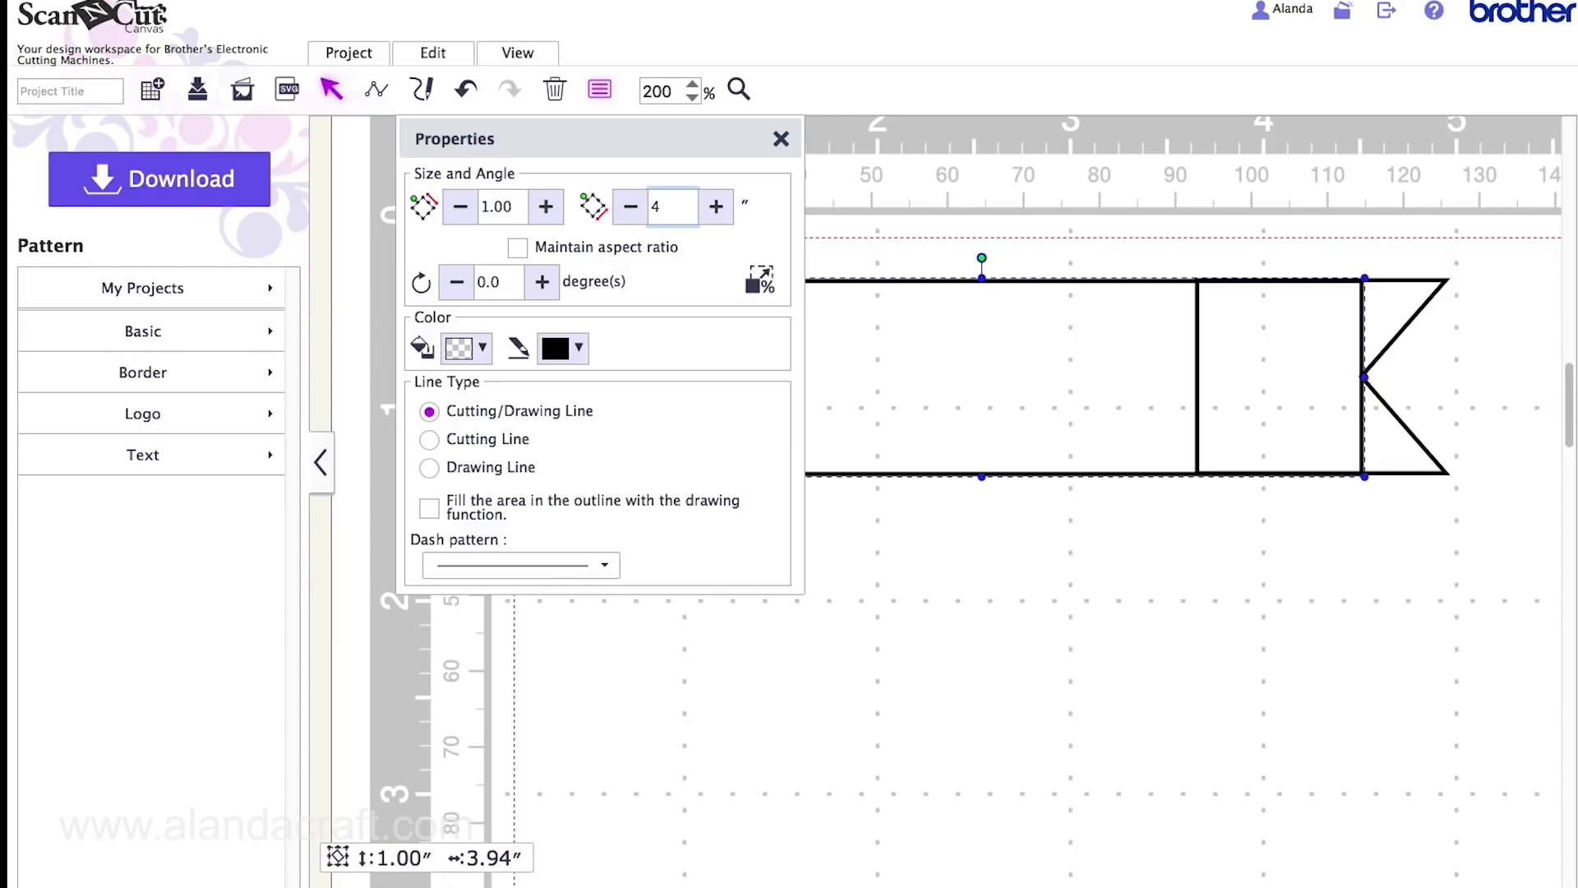
pyautogui.click(774, 229)
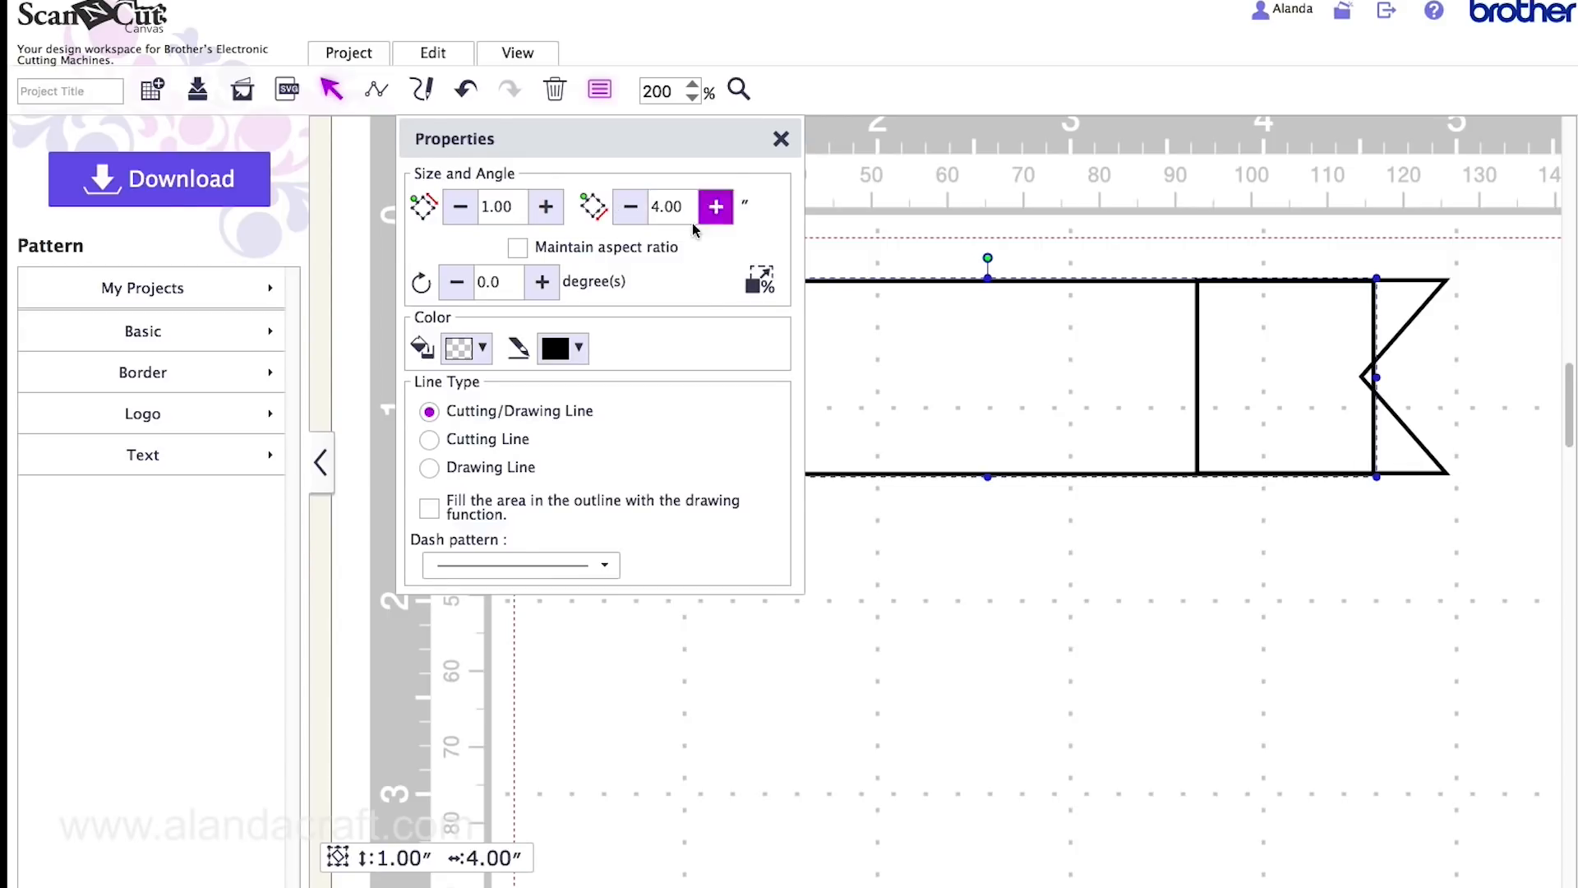
pyautogui.click(781, 139)
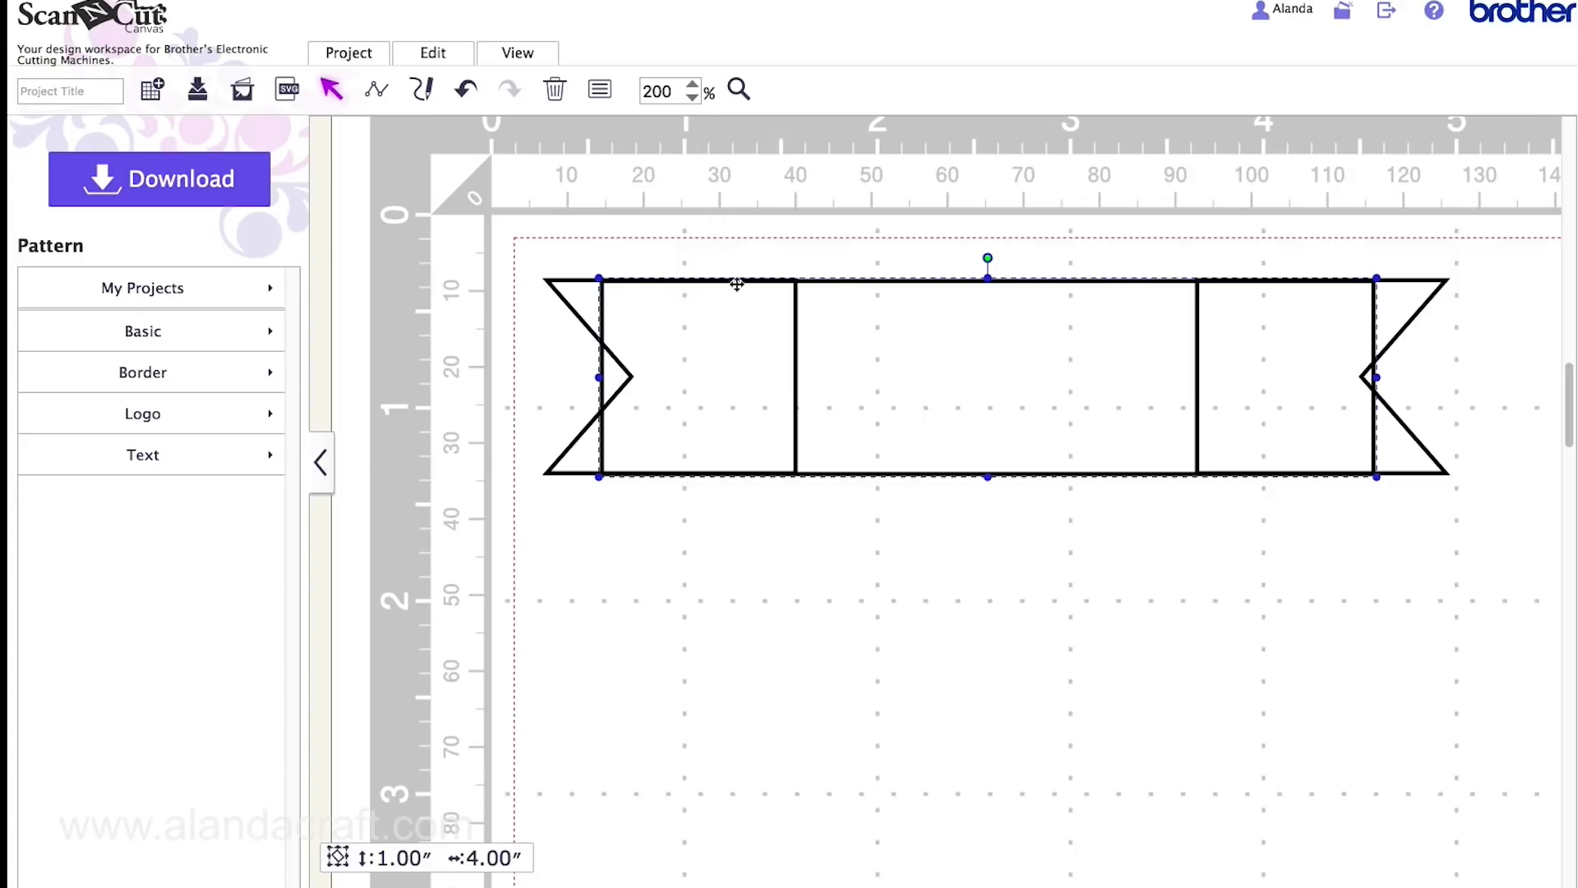
# Arrange the rectangle between the two notched ends so each end only slightly overlaps it
pyautogui.click(693, 97)
pyautogui.hscroll(3, 987, 411)
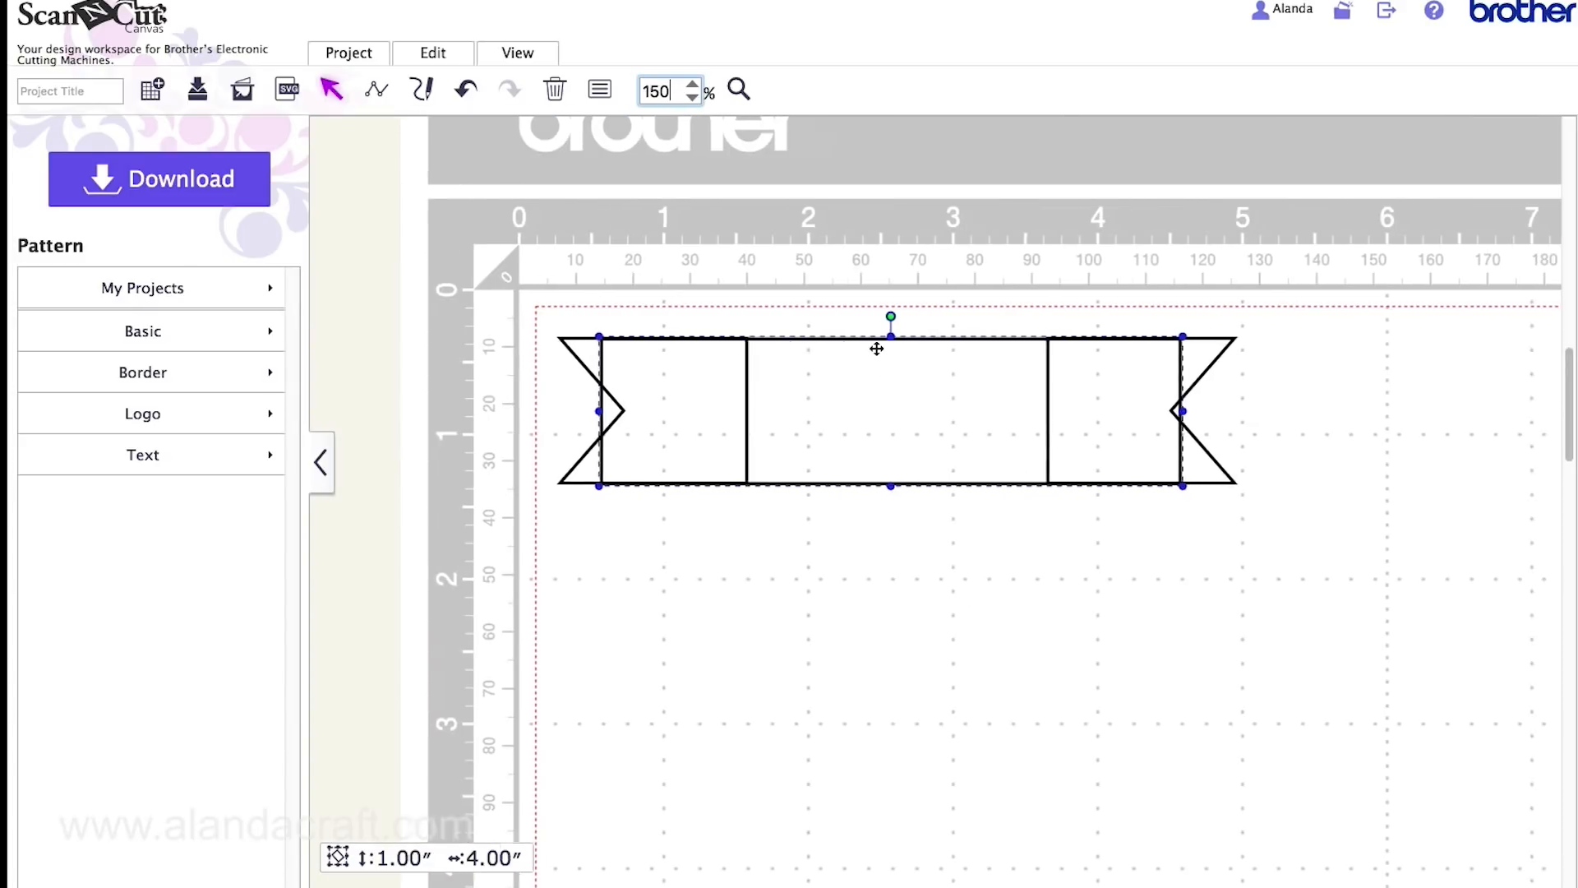
pyautogui.moveTo(1169, 362); pyautogui.dragTo(1352, 350)
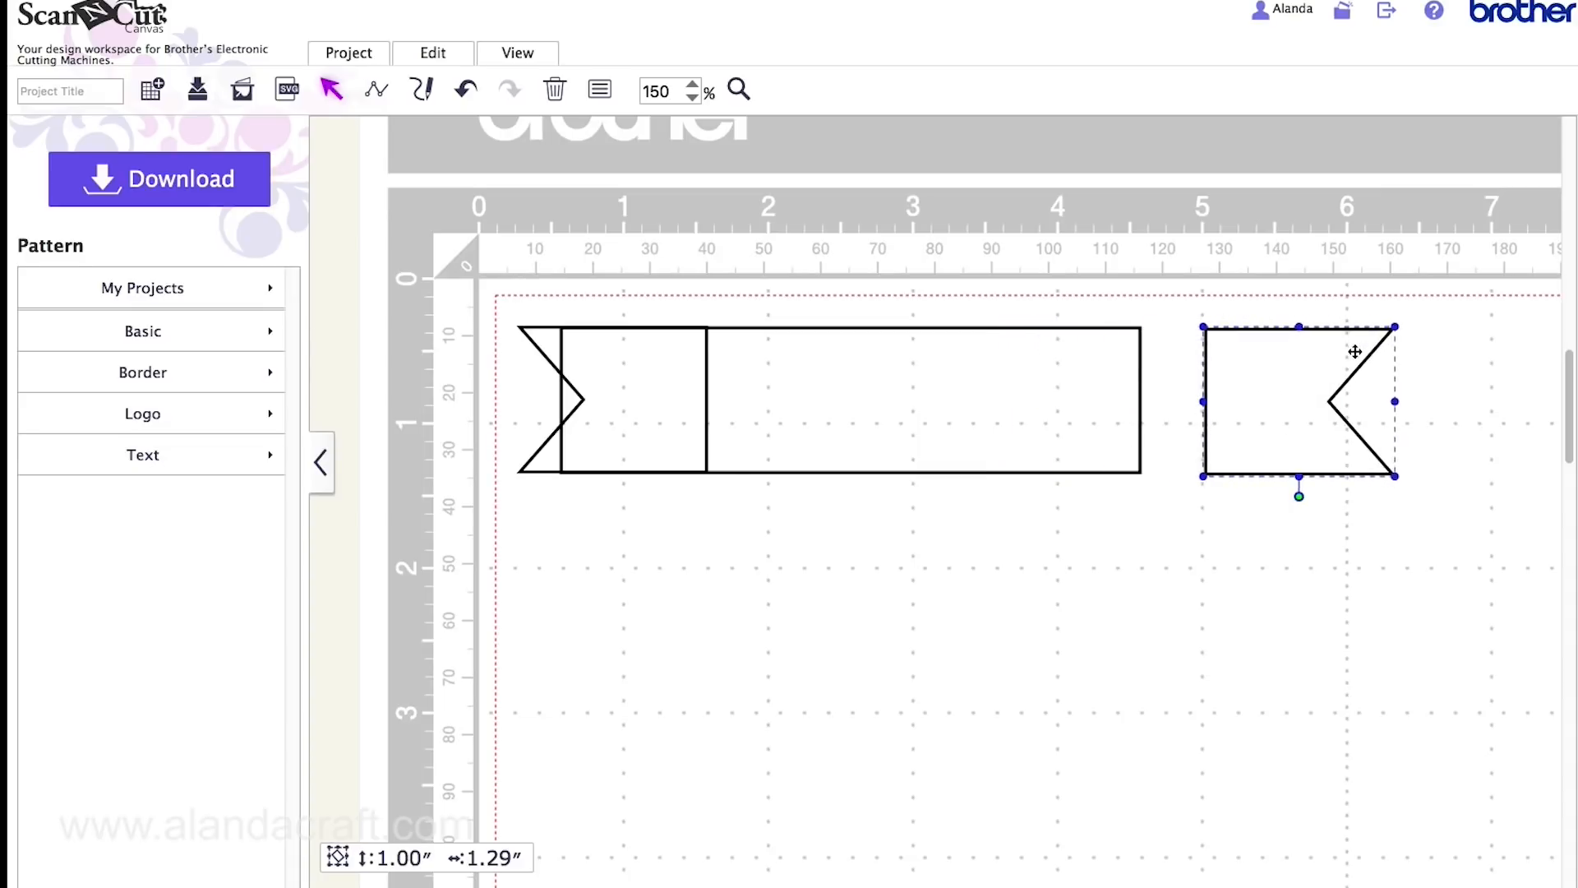
pyautogui.moveTo(891, 363); pyautogui.dragTo(1033, 364)
pyautogui.moveTo(1310, 412); pyautogui.dragTo(1377, 371)
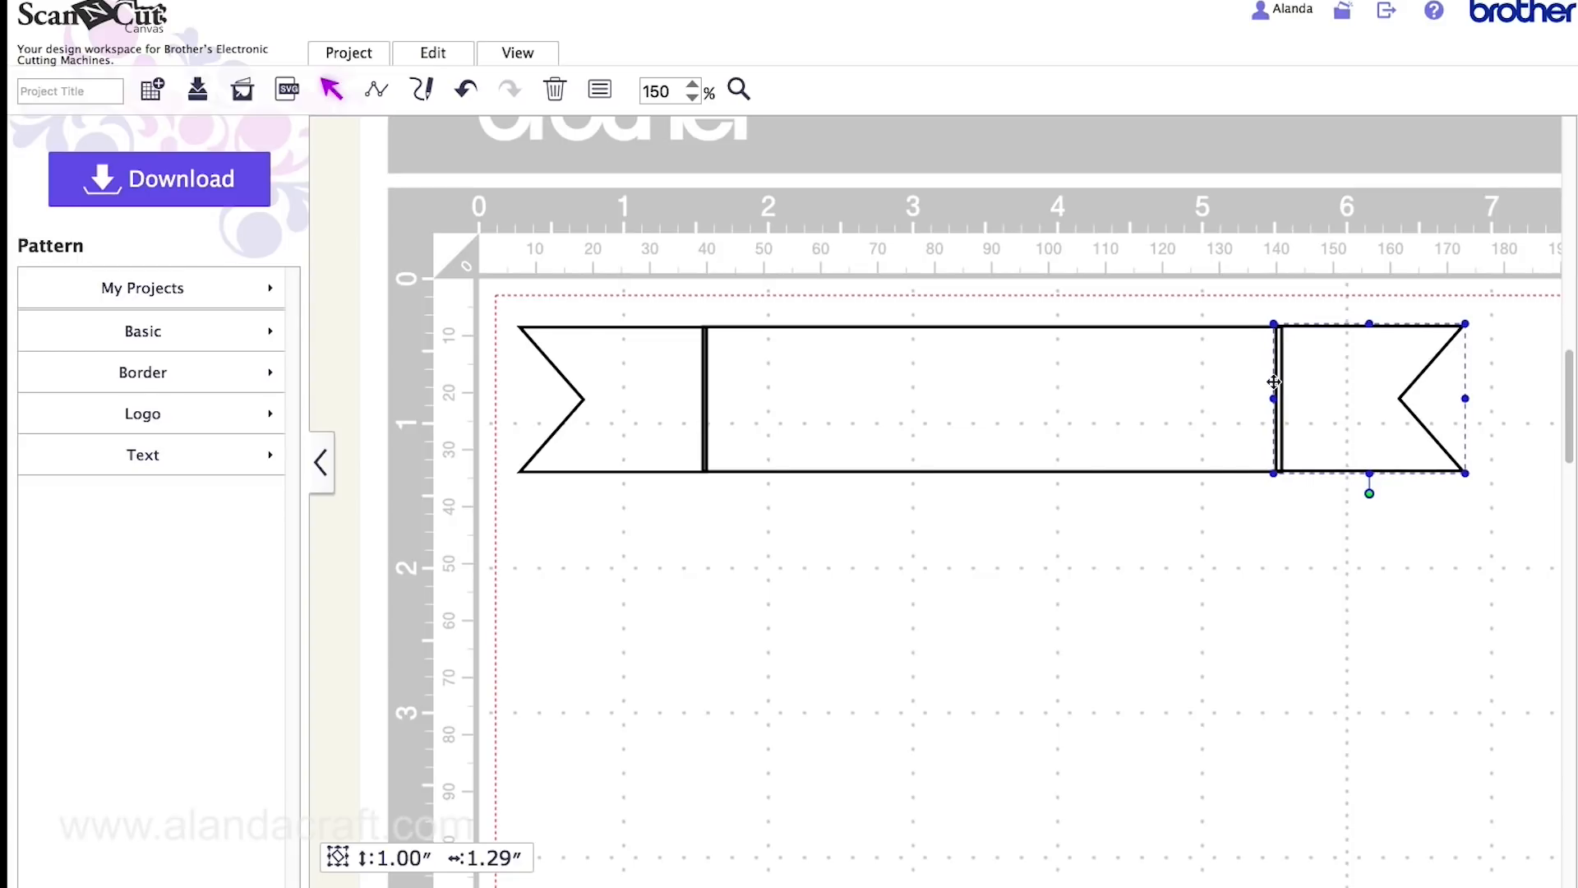
pyautogui.click(655, 380)
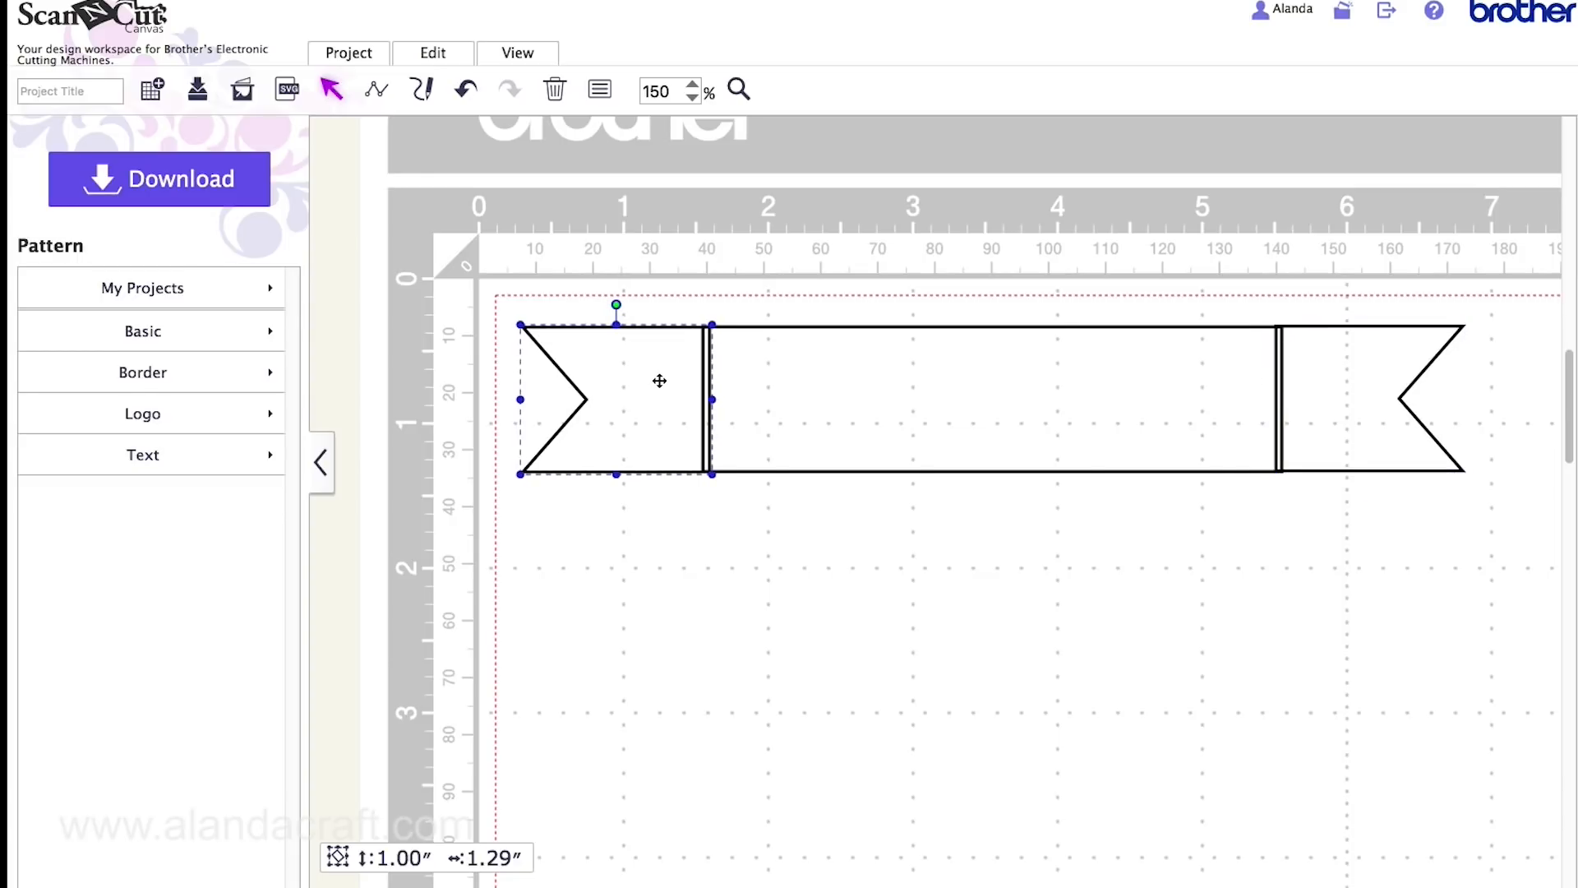
pyautogui.click(898, 566)
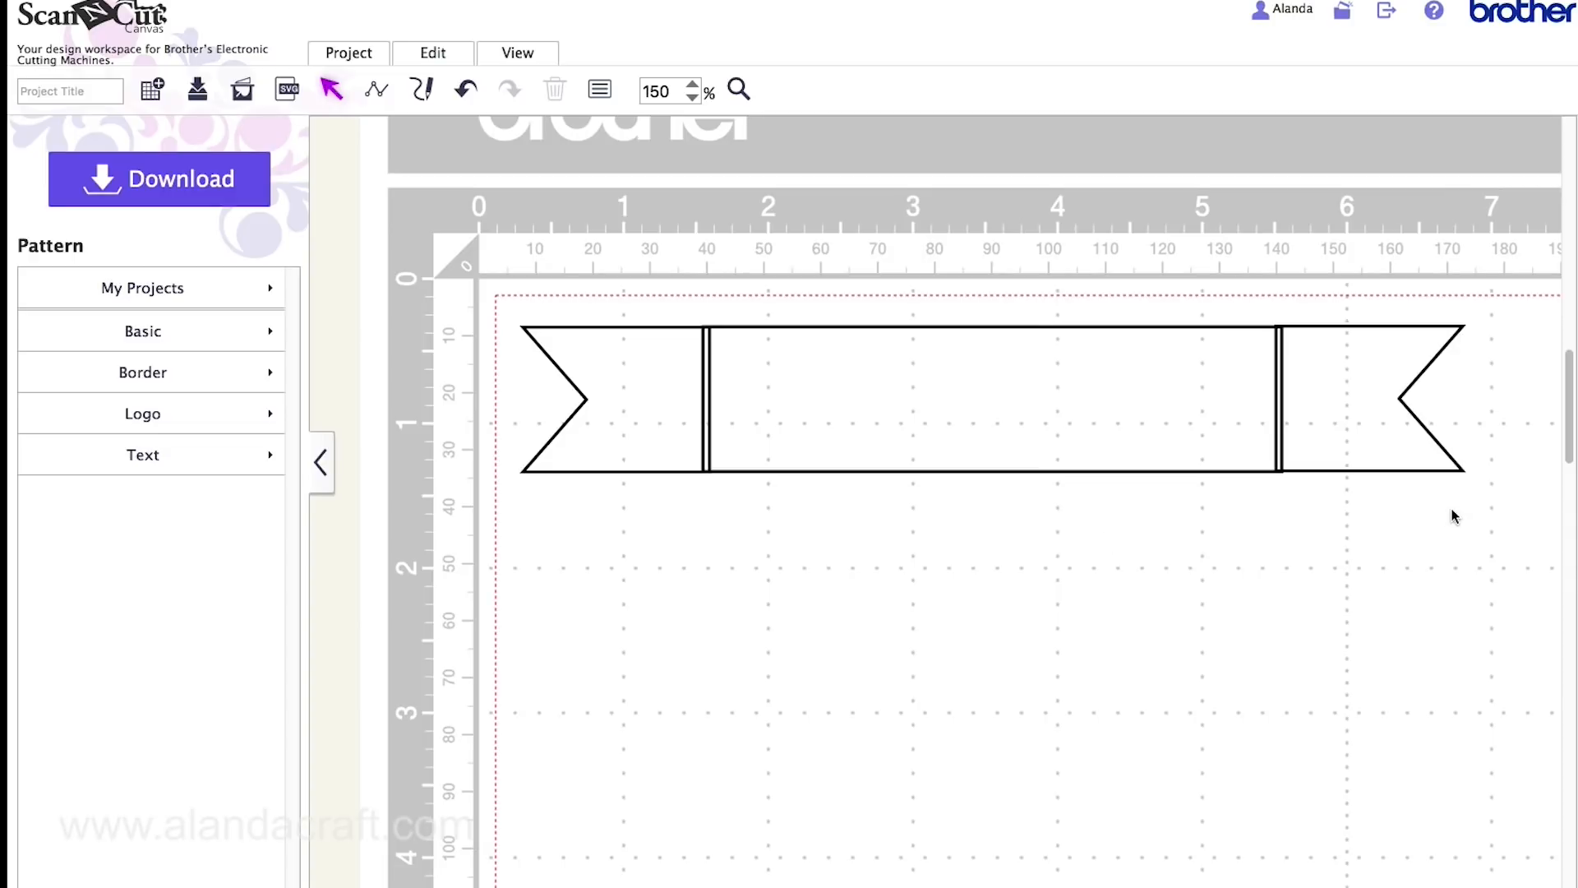
# Select all three banner pieces and align them along their bottom edges
pyautogui.moveTo(1491, 518); pyautogui.dragTo(493, 306)
pyautogui.click(430, 56)
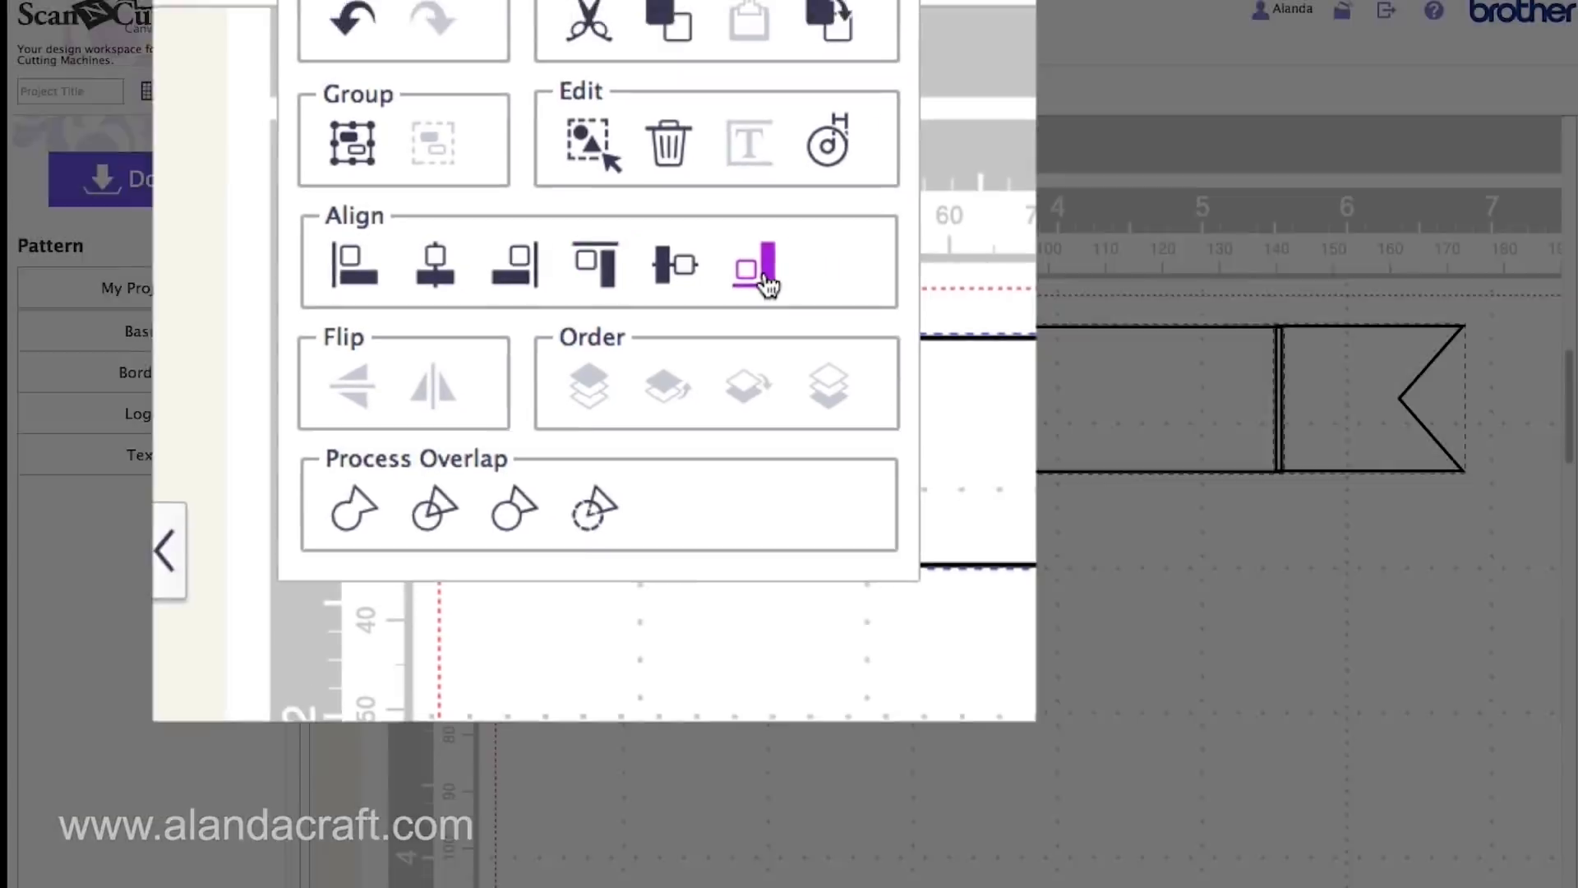
pyautogui.click(796, 296)
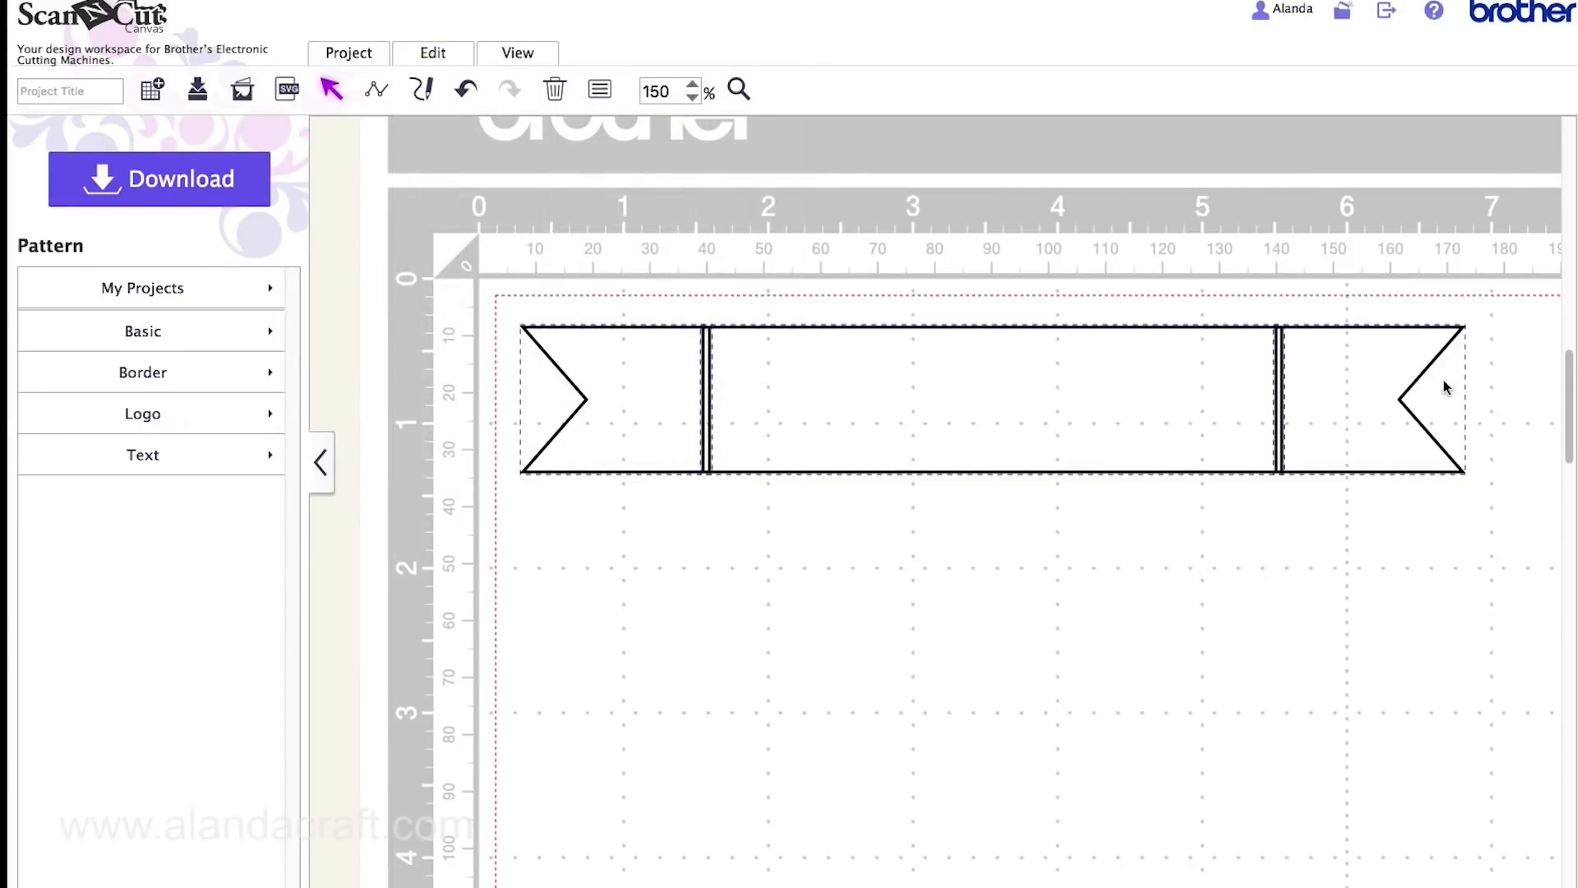
# Weld the three selected banner pieces into a single shape
pyautogui.rightClick(906, 355)
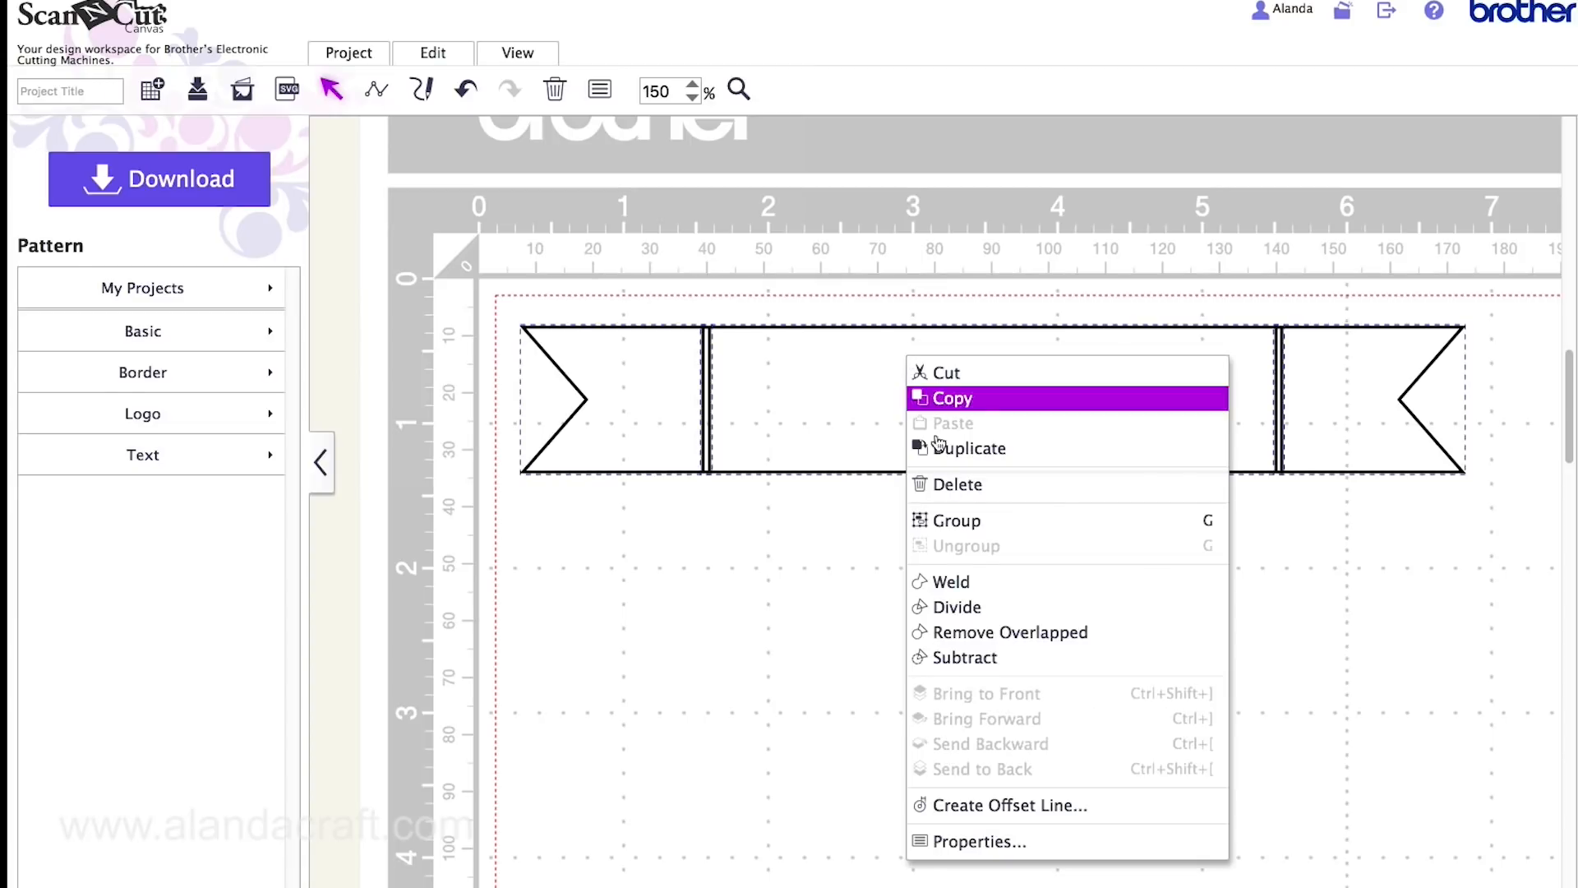
pyautogui.click(968, 582)
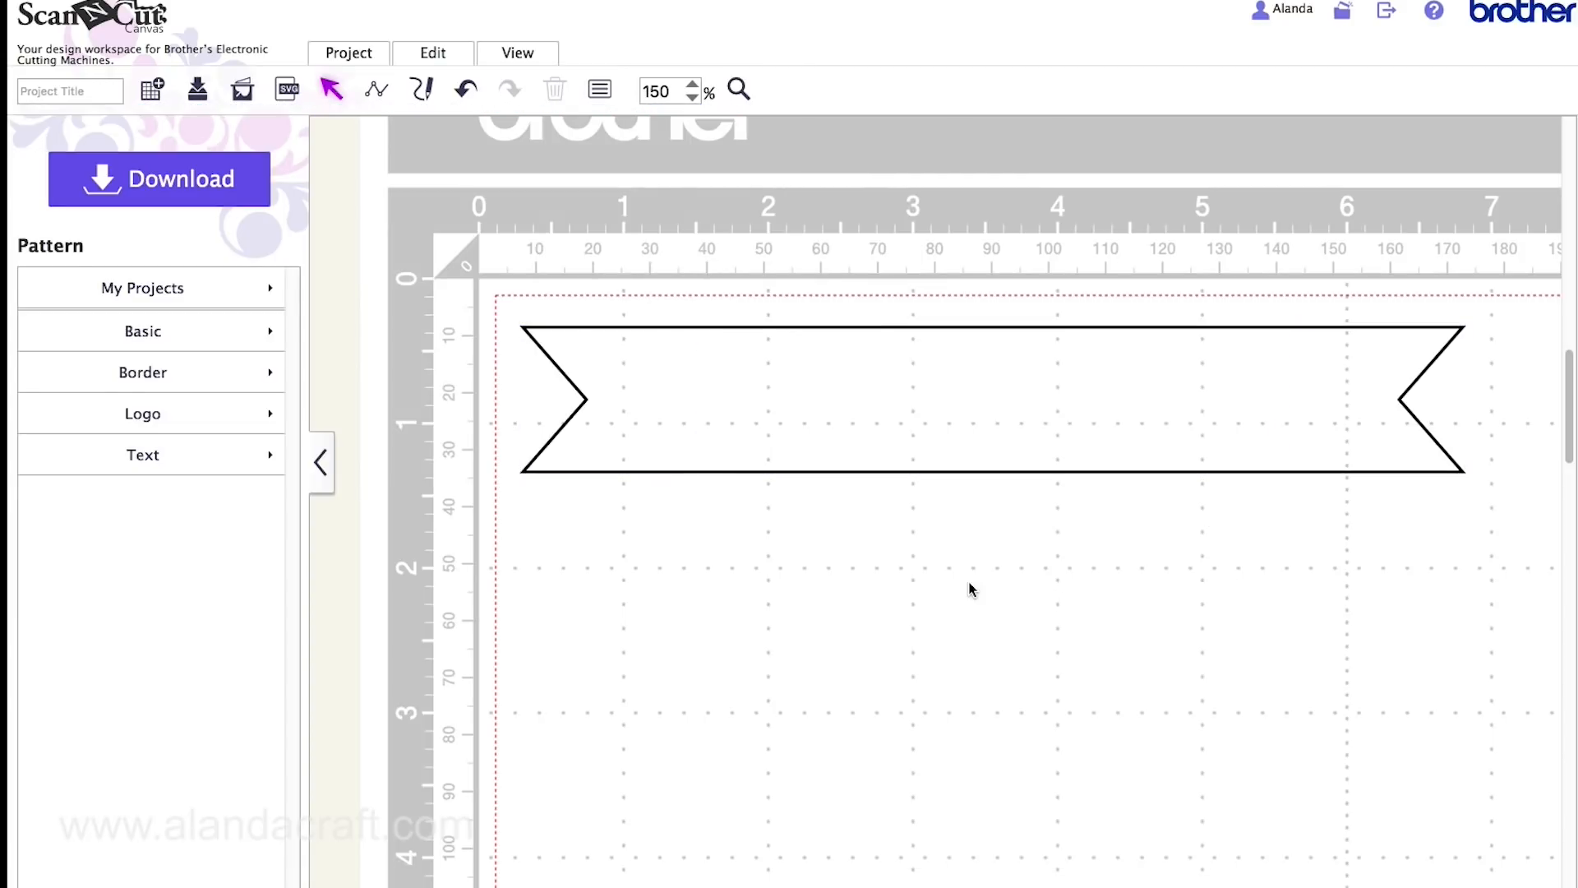
# Move the welded banner so its notched end starts at the 10 mm ruler mark and its upper edge sits on the mat's zero line
pyautogui.click(829, 362)
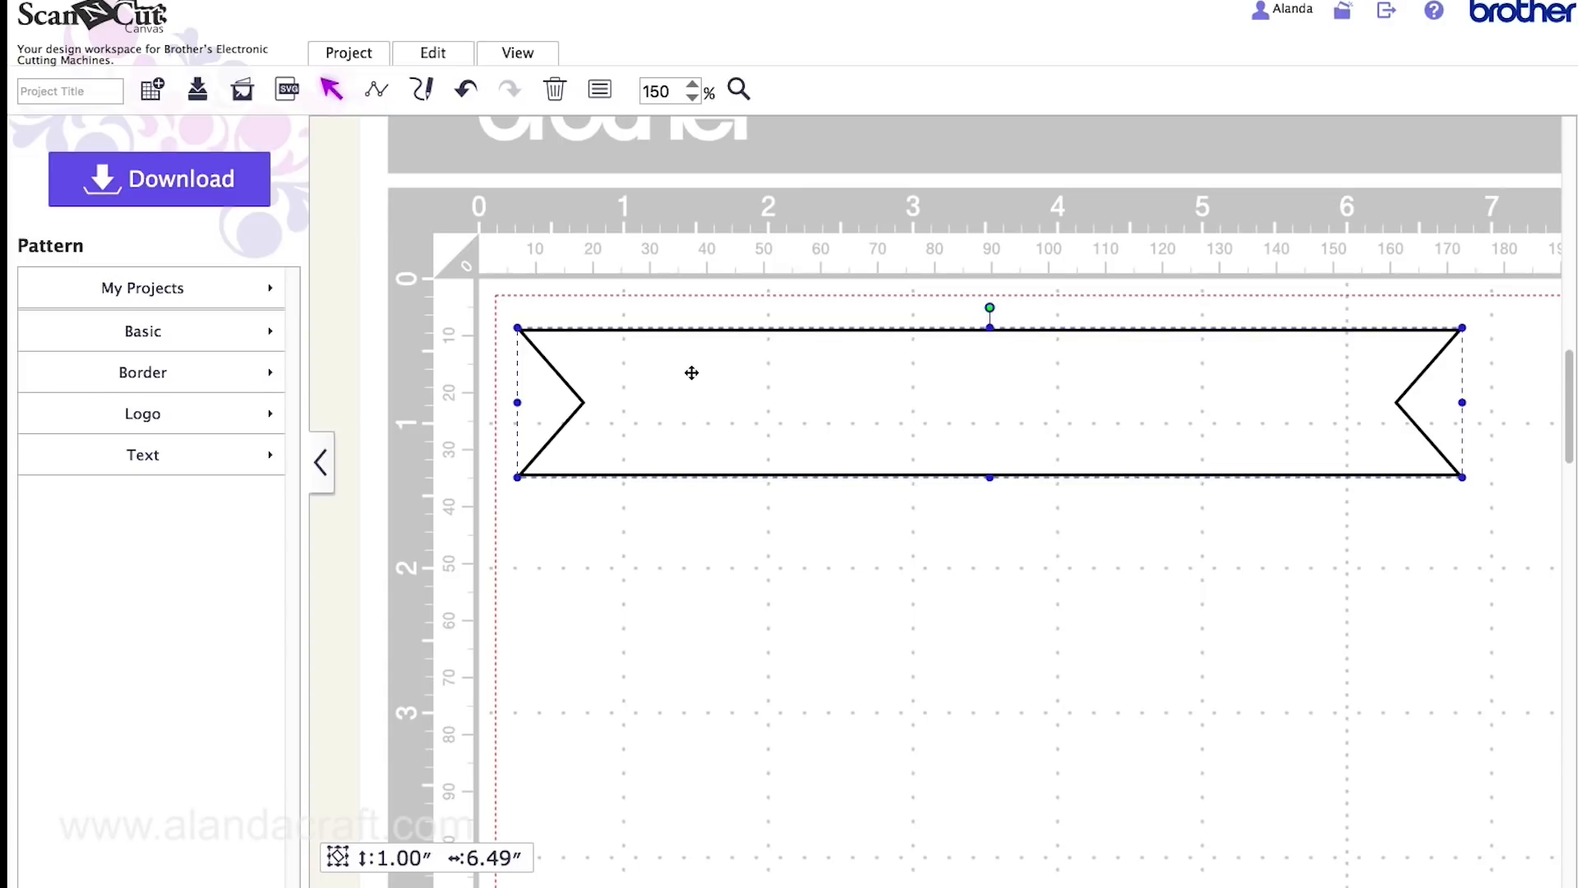
pyautogui.moveTo(691, 373); pyautogui.dragTo(687, 360)
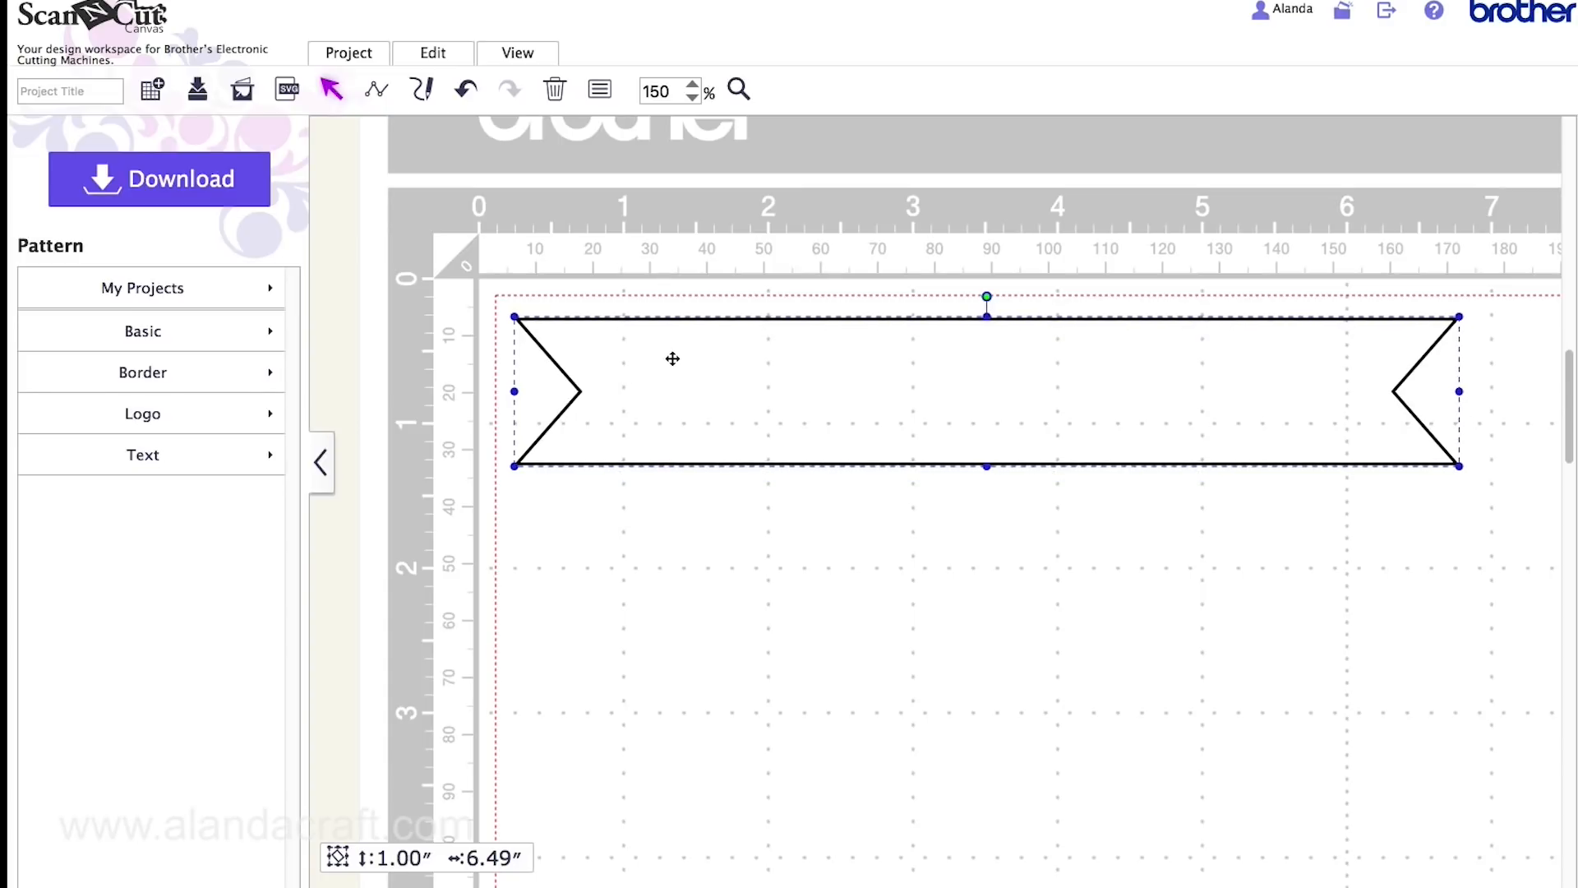
pyautogui.click(693, 84)
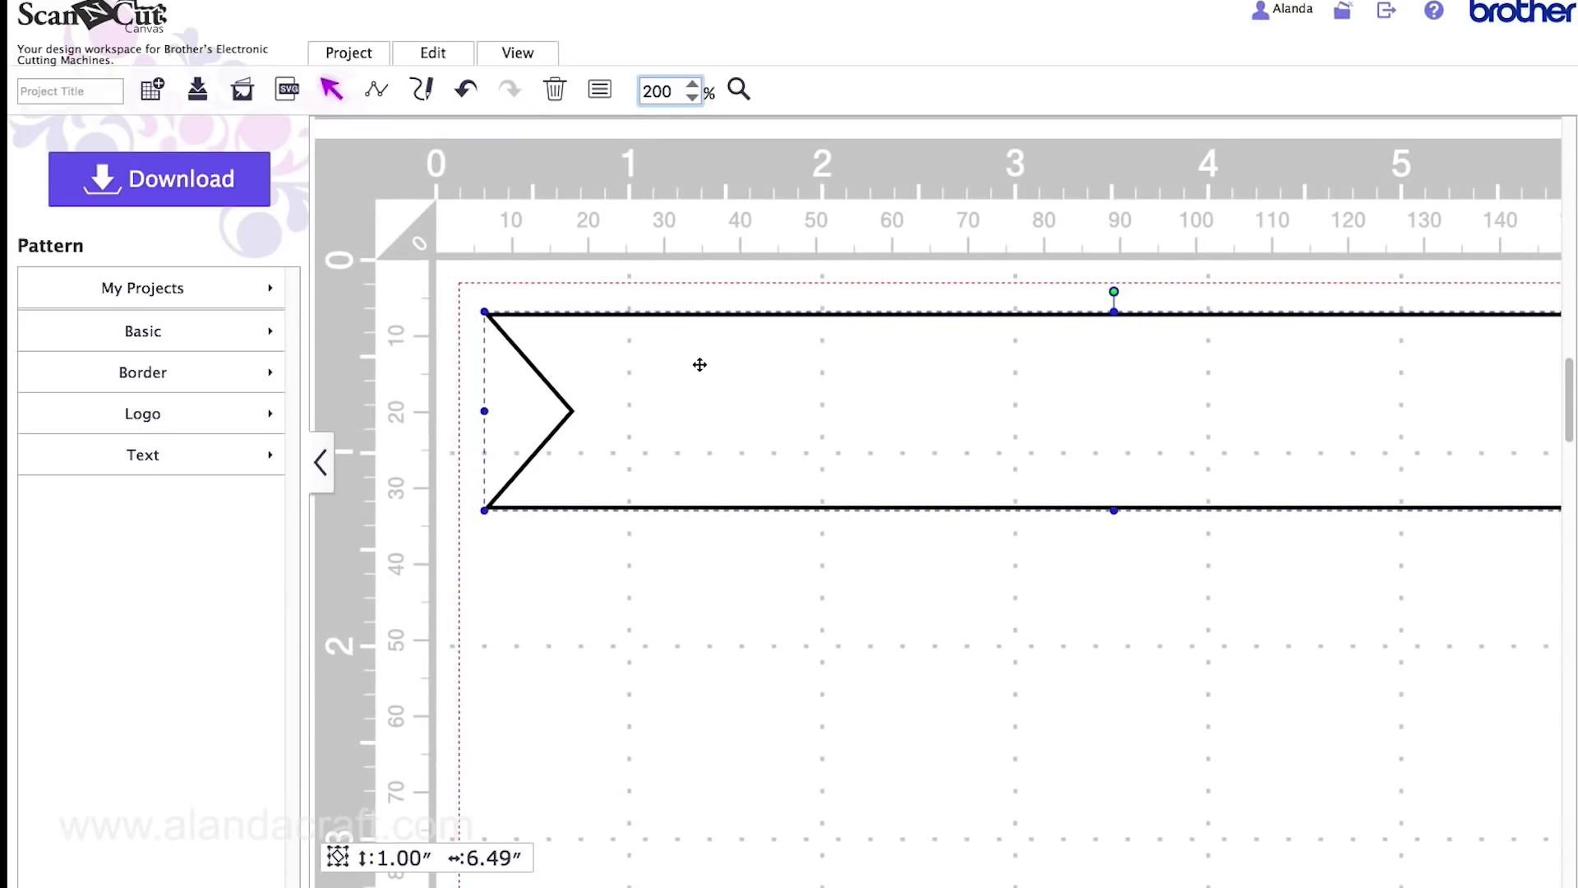
pyautogui.moveTo(700, 364); pyautogui.dragTo(738, 359)
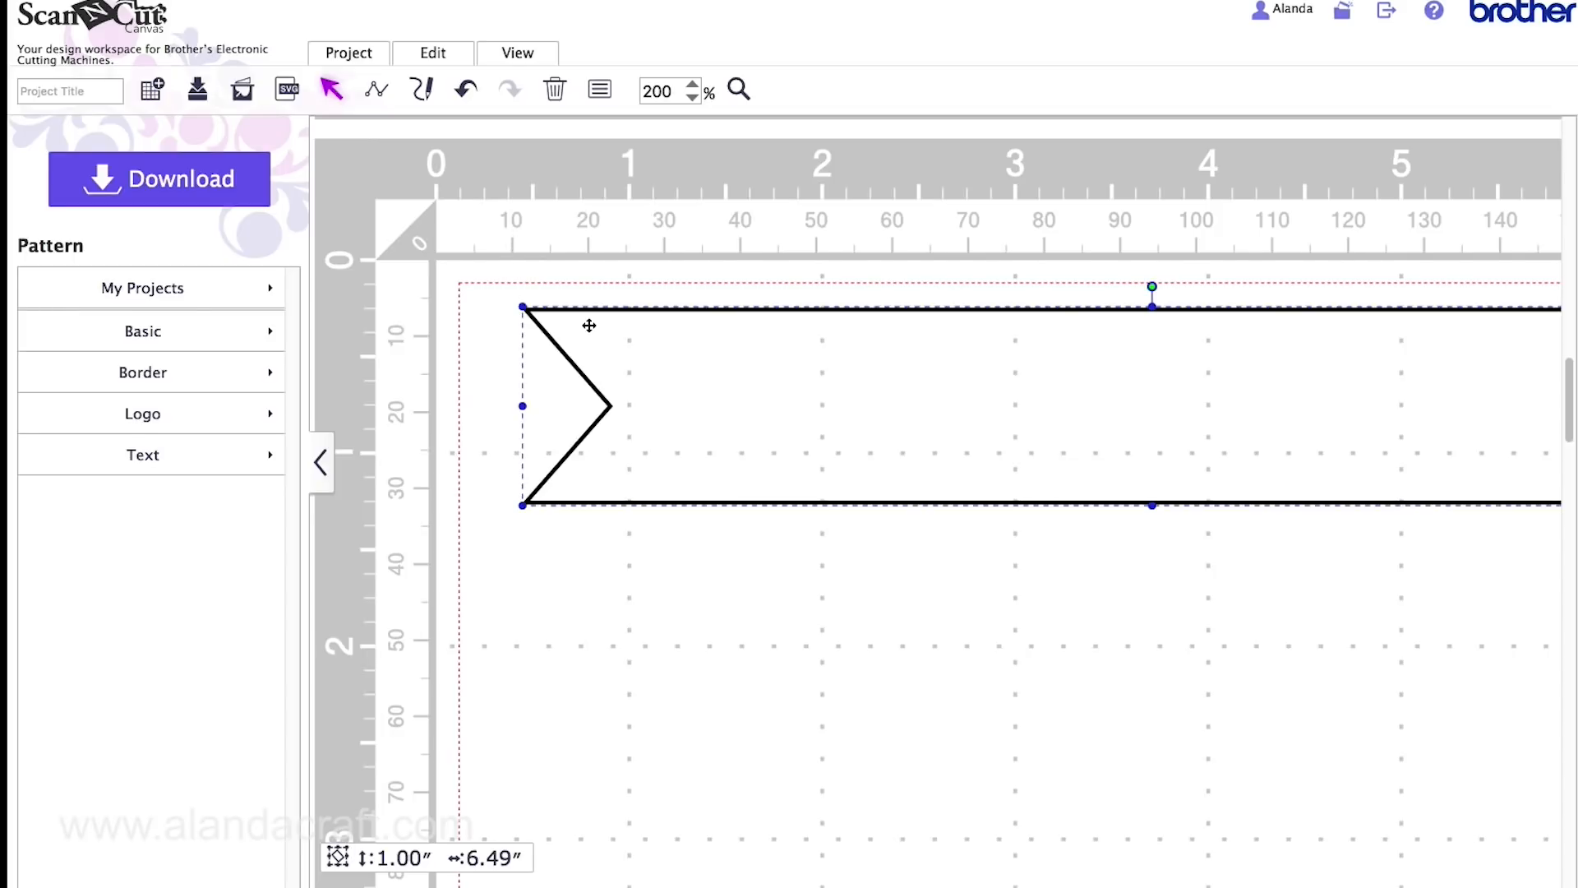
pyautogui.moveTo(577, 333); pyautogui.dragTo(563, 280)
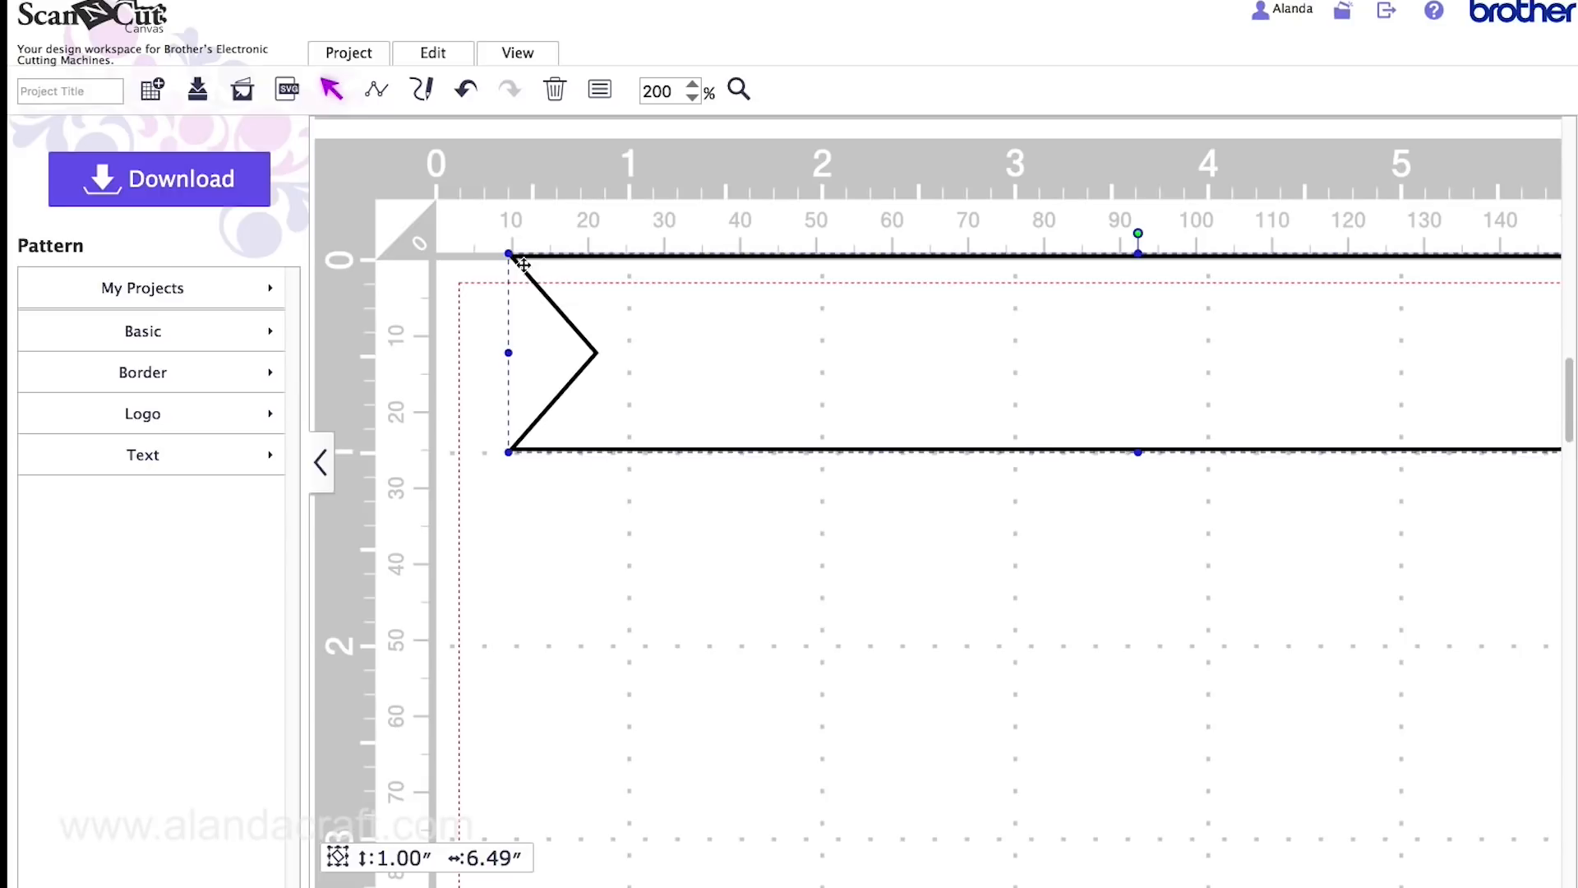
pyautogui.click(782, 503)
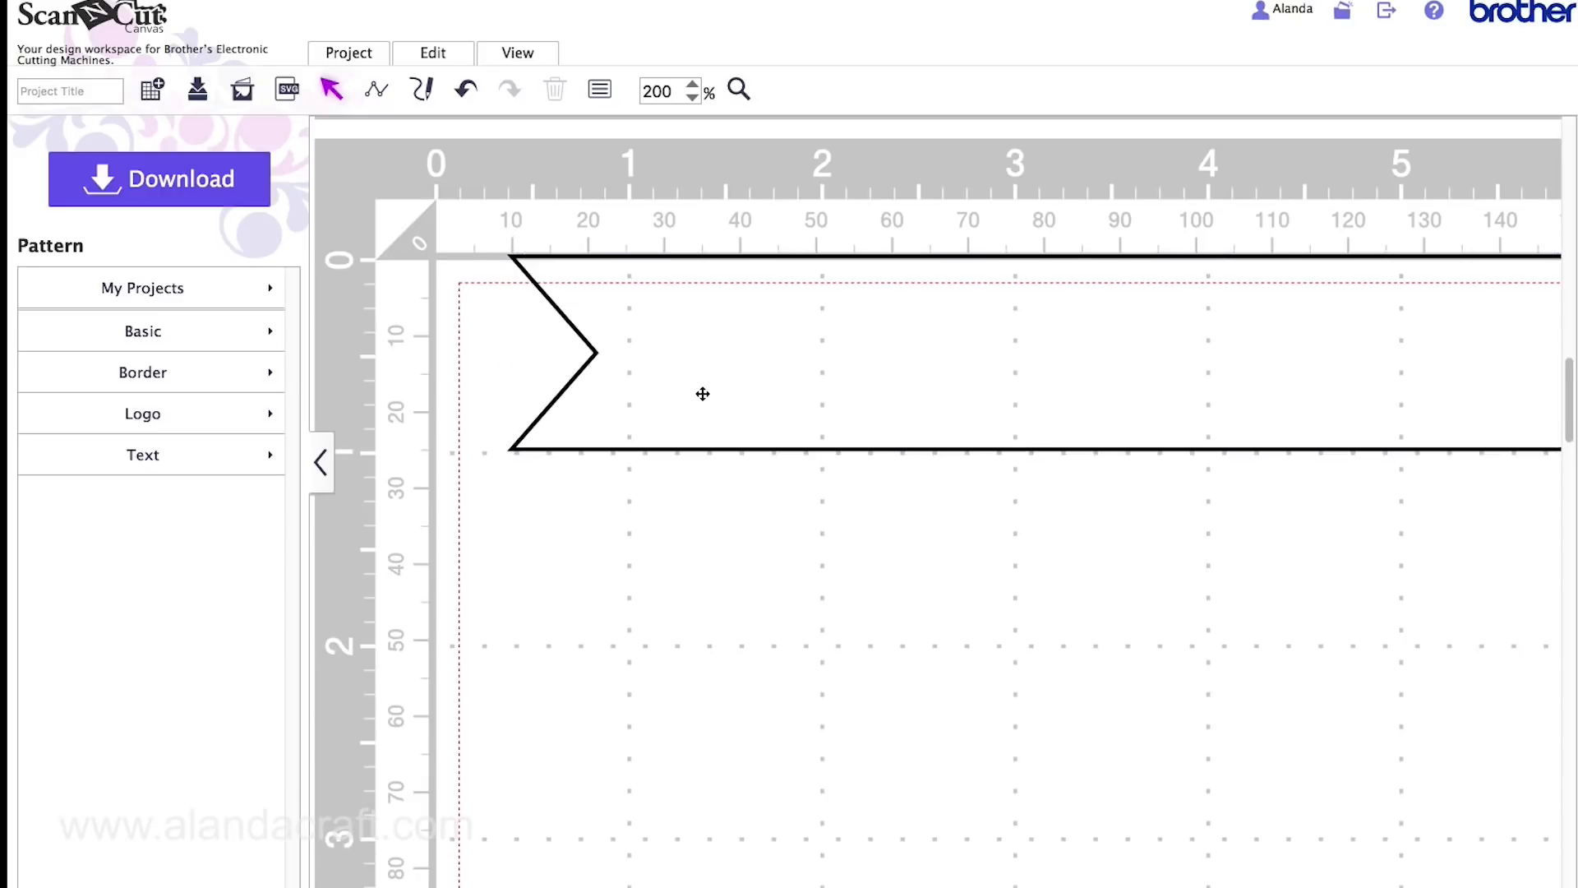
pyautogui.click(564, 281)
pyautogui.click(770, 493)
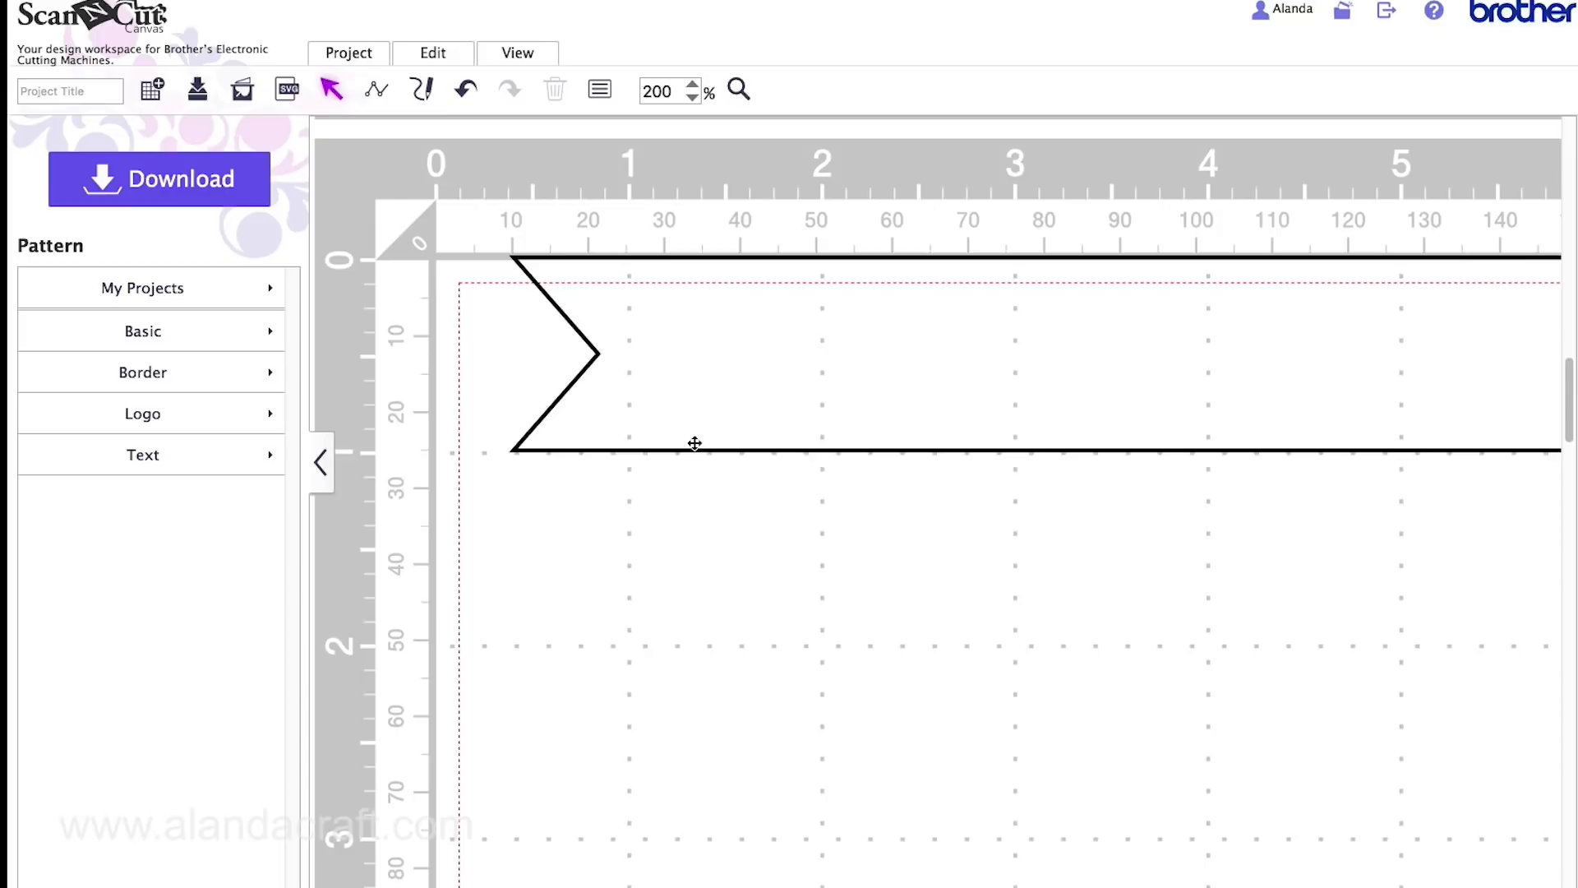
# Draw a vertical straight line across the banner's height at the 30 mm ruler mark using the path tool
pyautogui.click(374, 95)
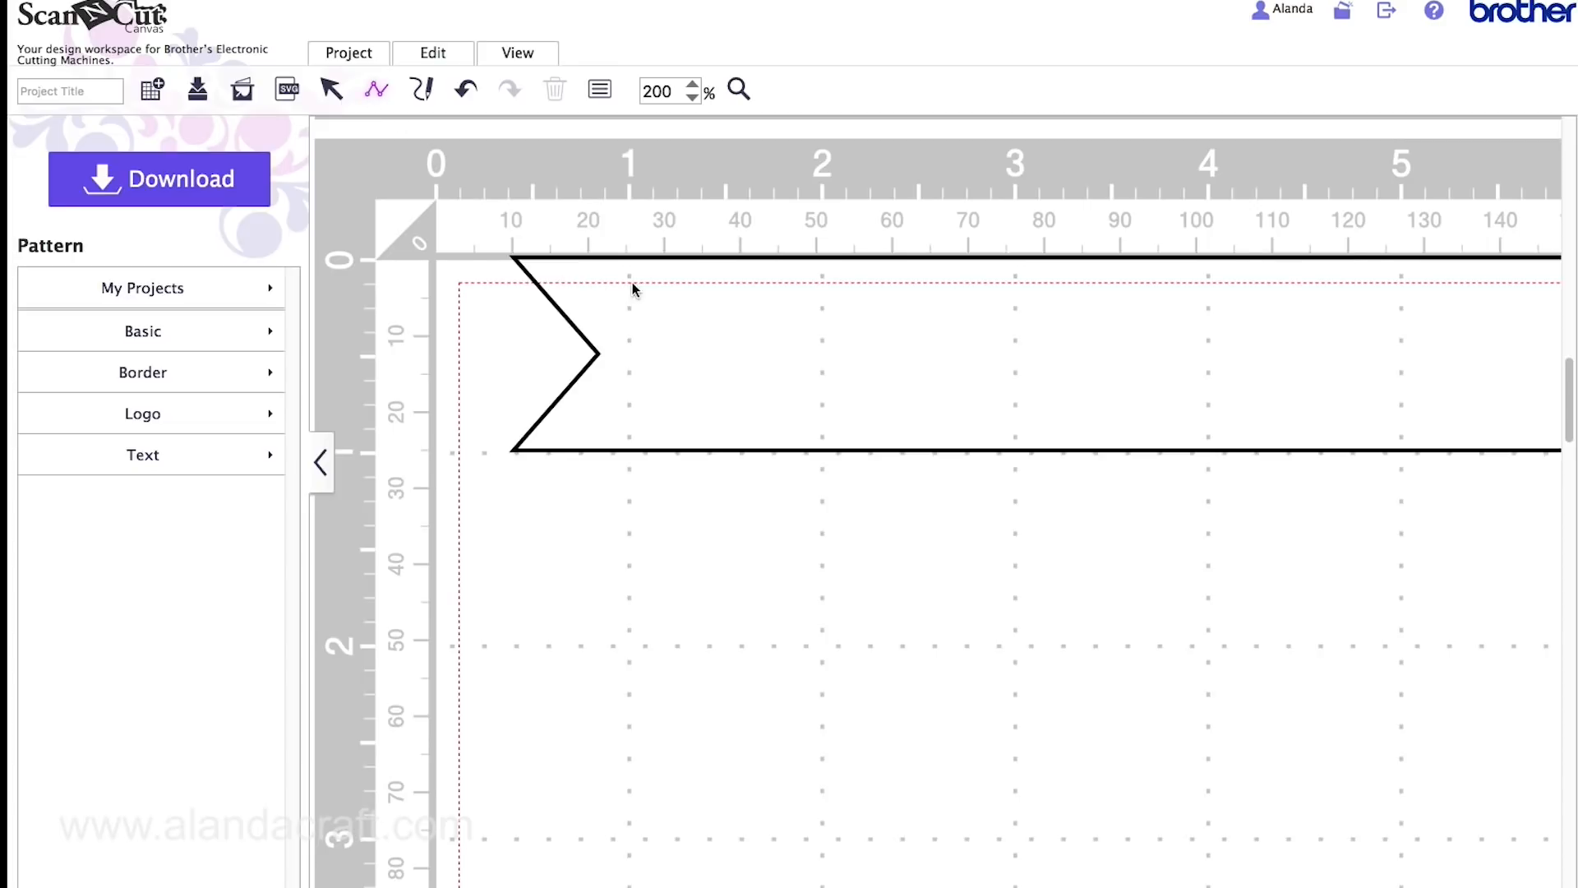
pyautogui.click(692, 85)
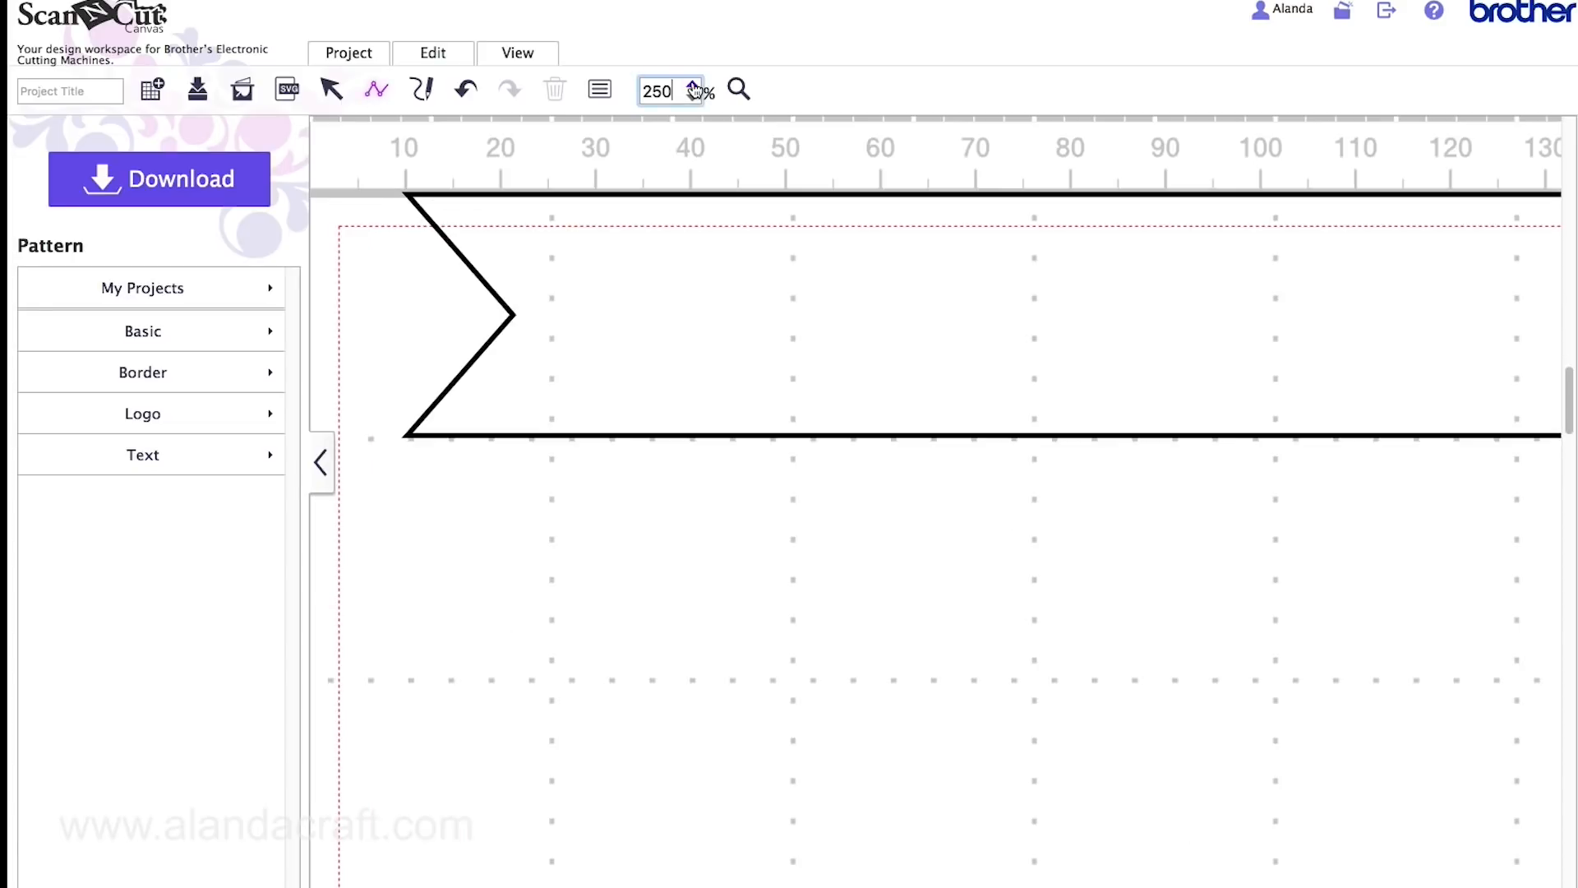
pyautogui.scroll(3, 661, 215)
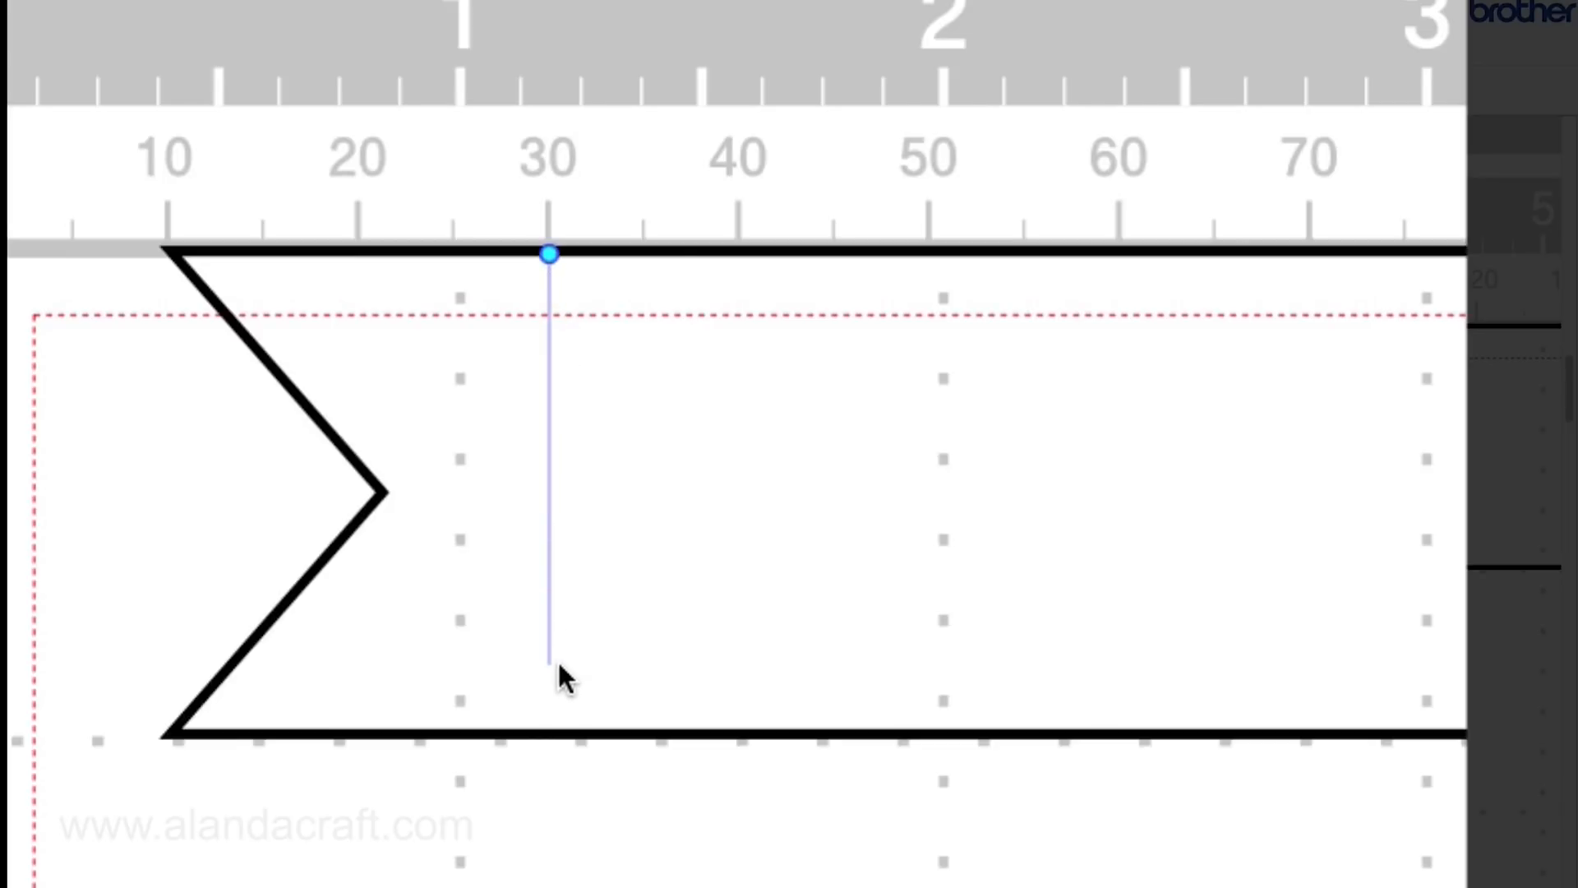
pyautogui.click(549, 732)
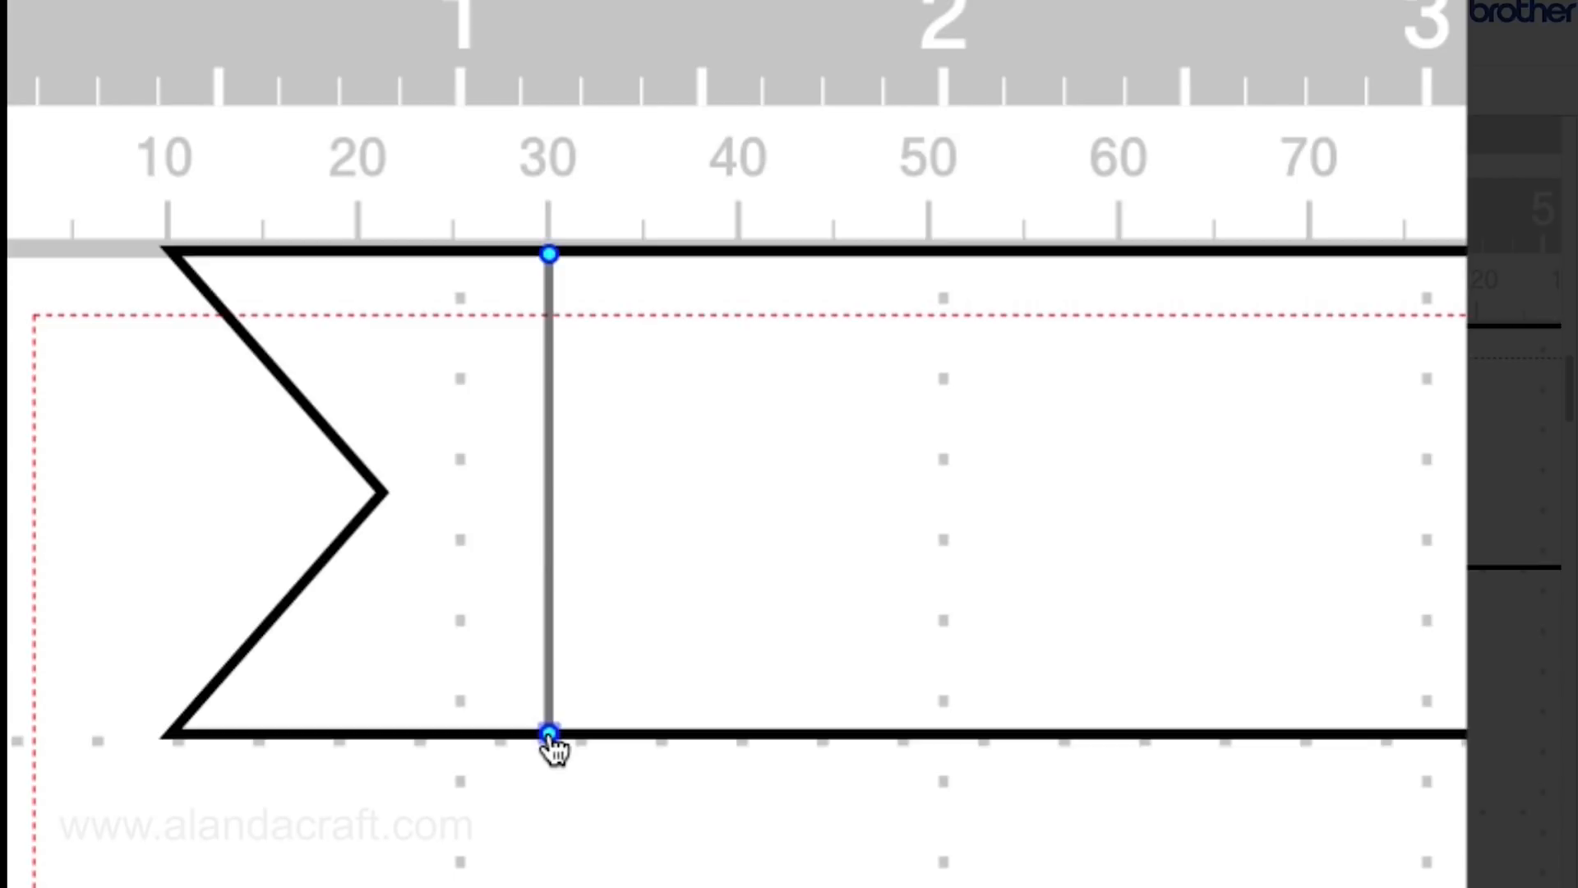
pyautogui.hscroll(1, 548, 734)
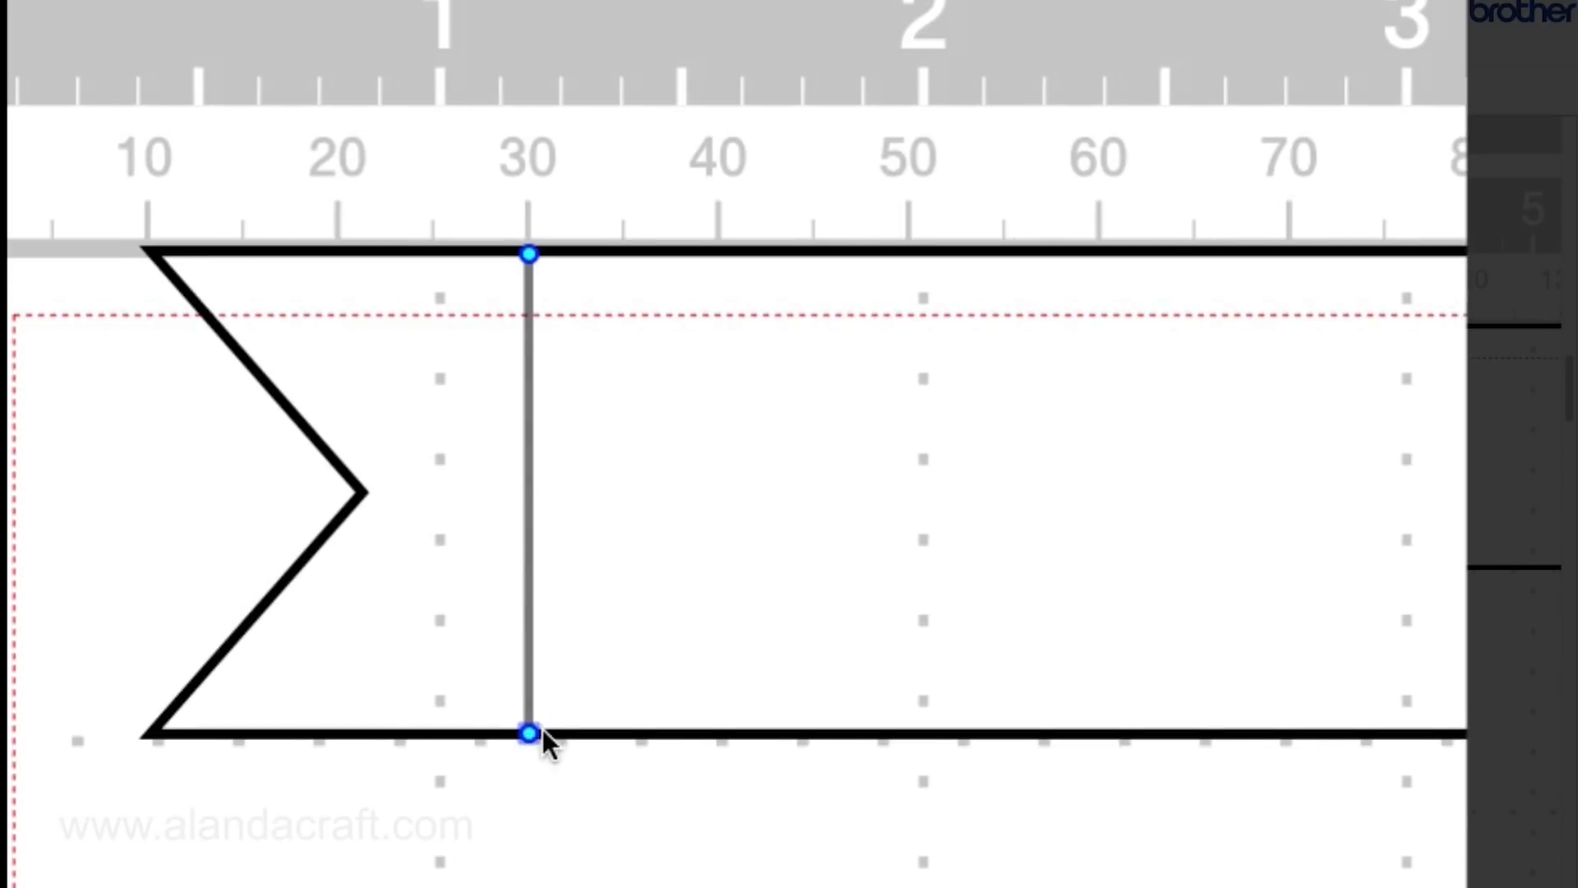
pyautogui.scroll(-1, 494, 772)
pyautogui.scroll(1, 460, 871)
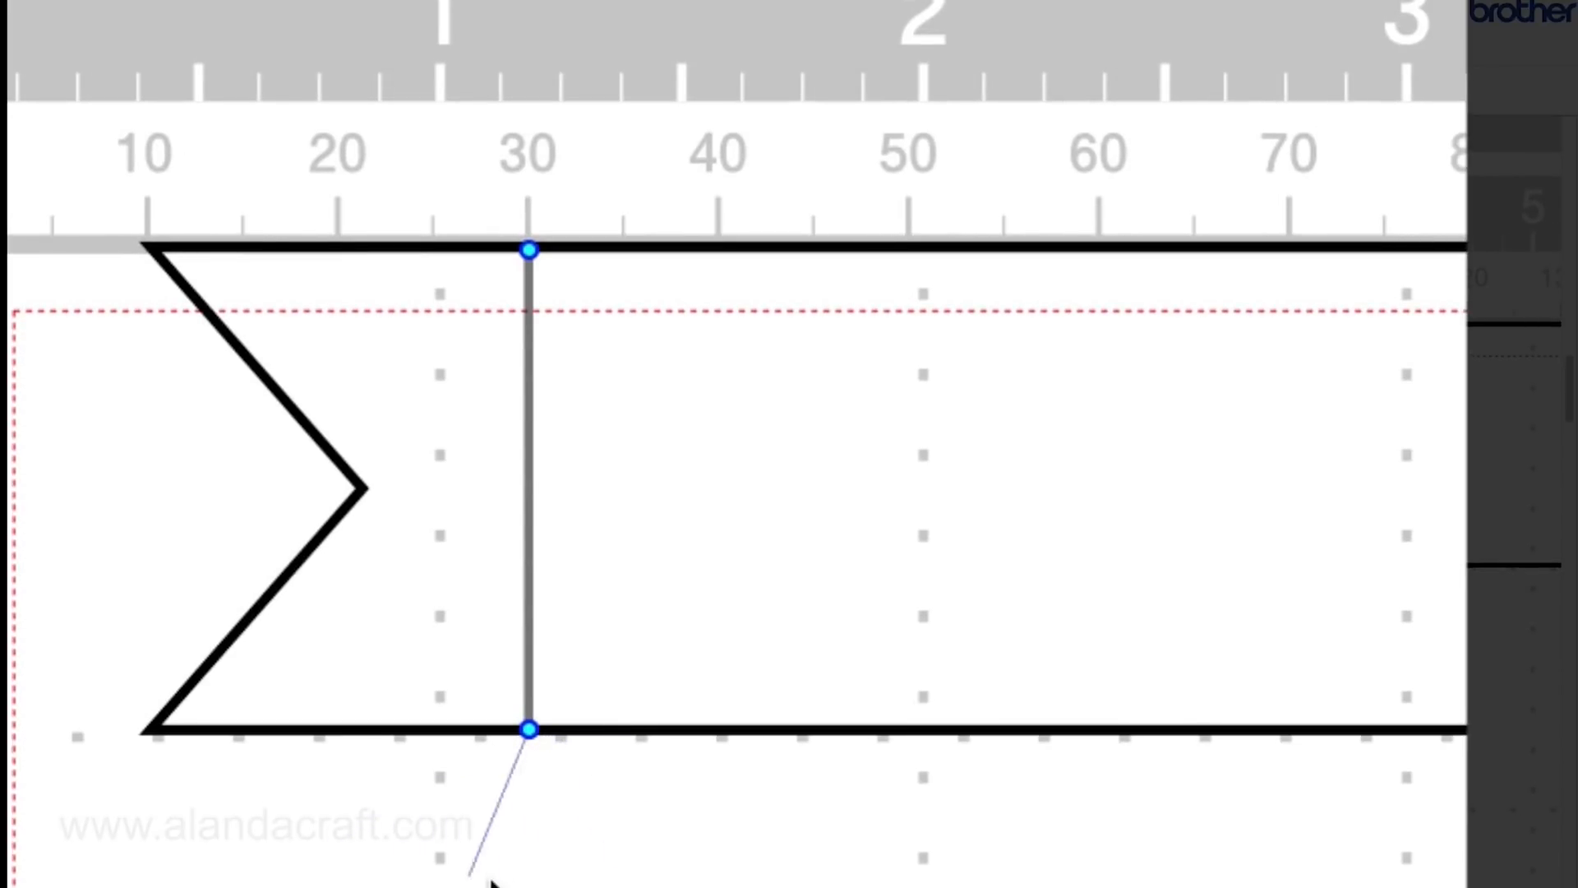
pyautogui.scroll(1, 529, 734)
pyautogui.doubleClick(529, 734)
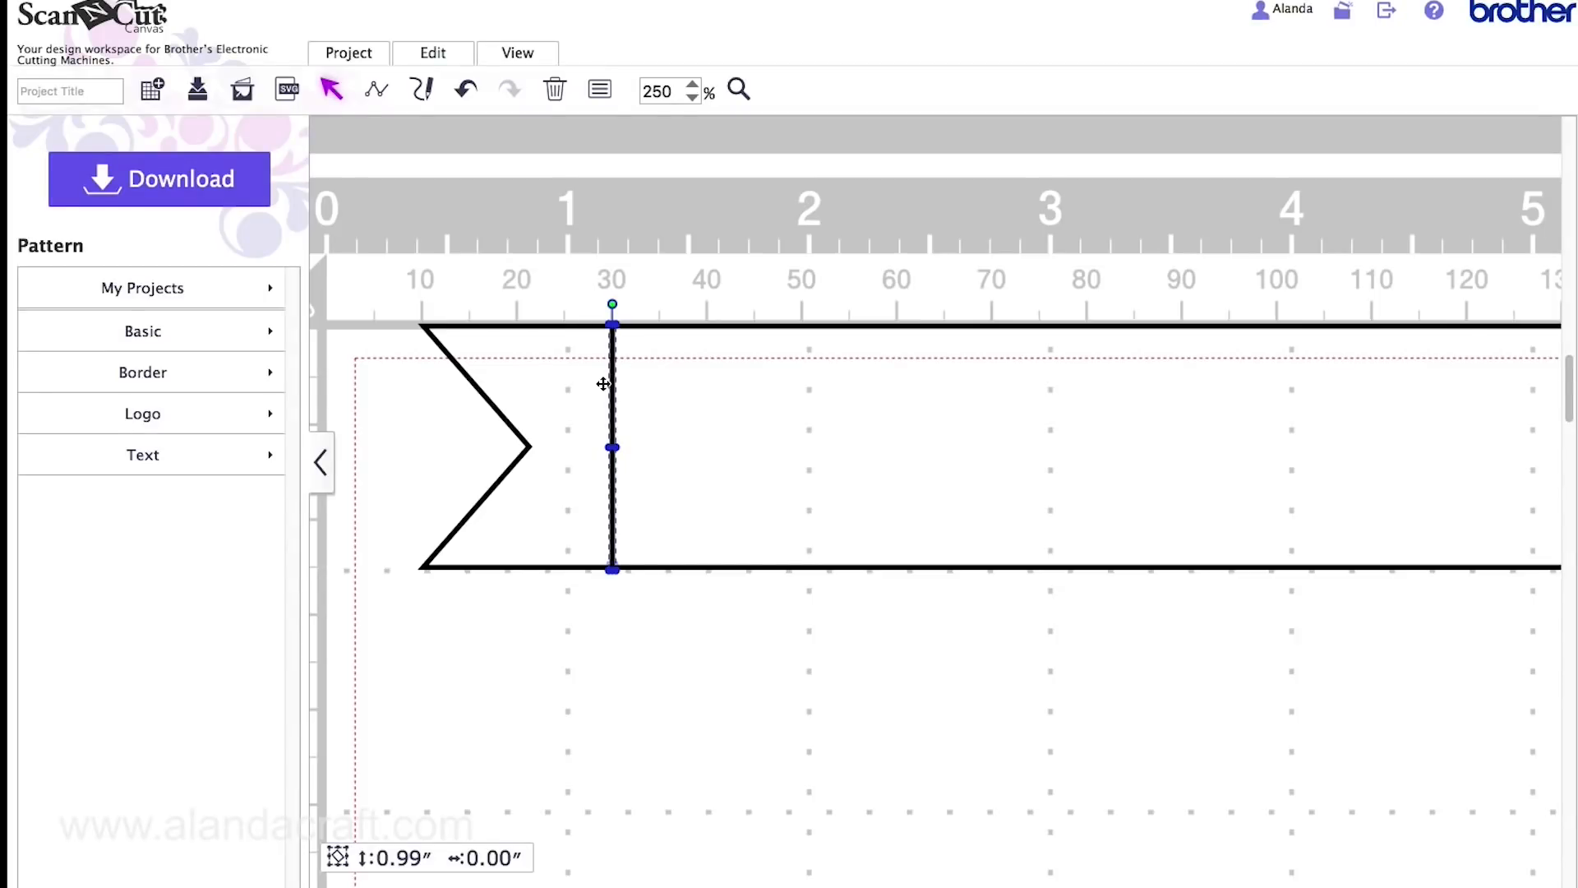
# Change the vertical line at 30 mm to the third dash pattern, with short widely spaced dashes
pyautogui.click(601, 93)
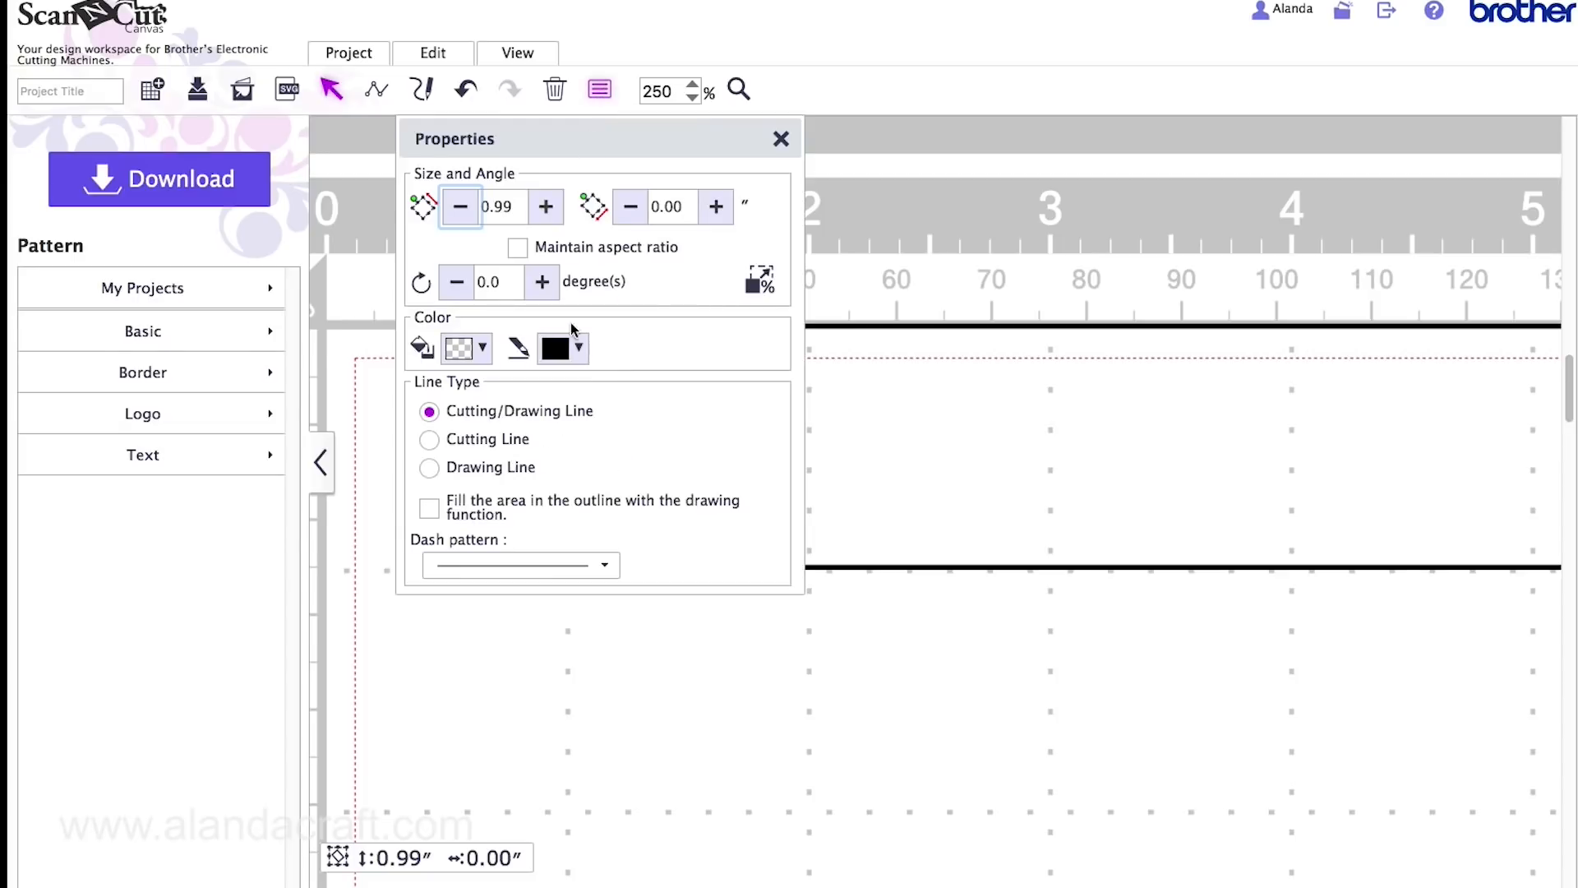
pyautogui.click(592, 568)
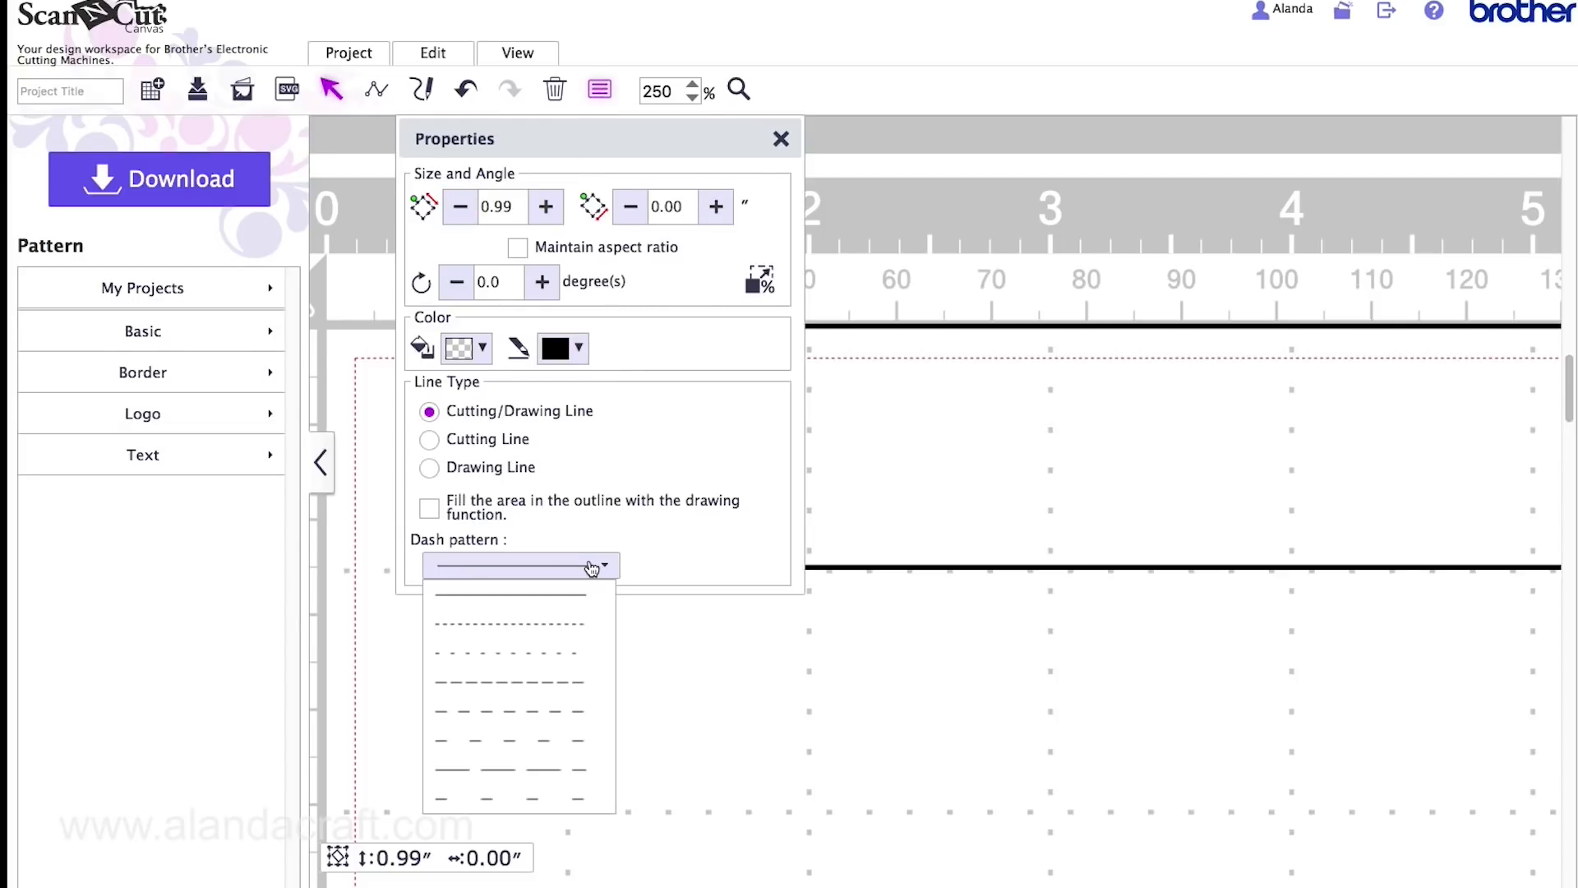
pyautogui.click(507, 657)
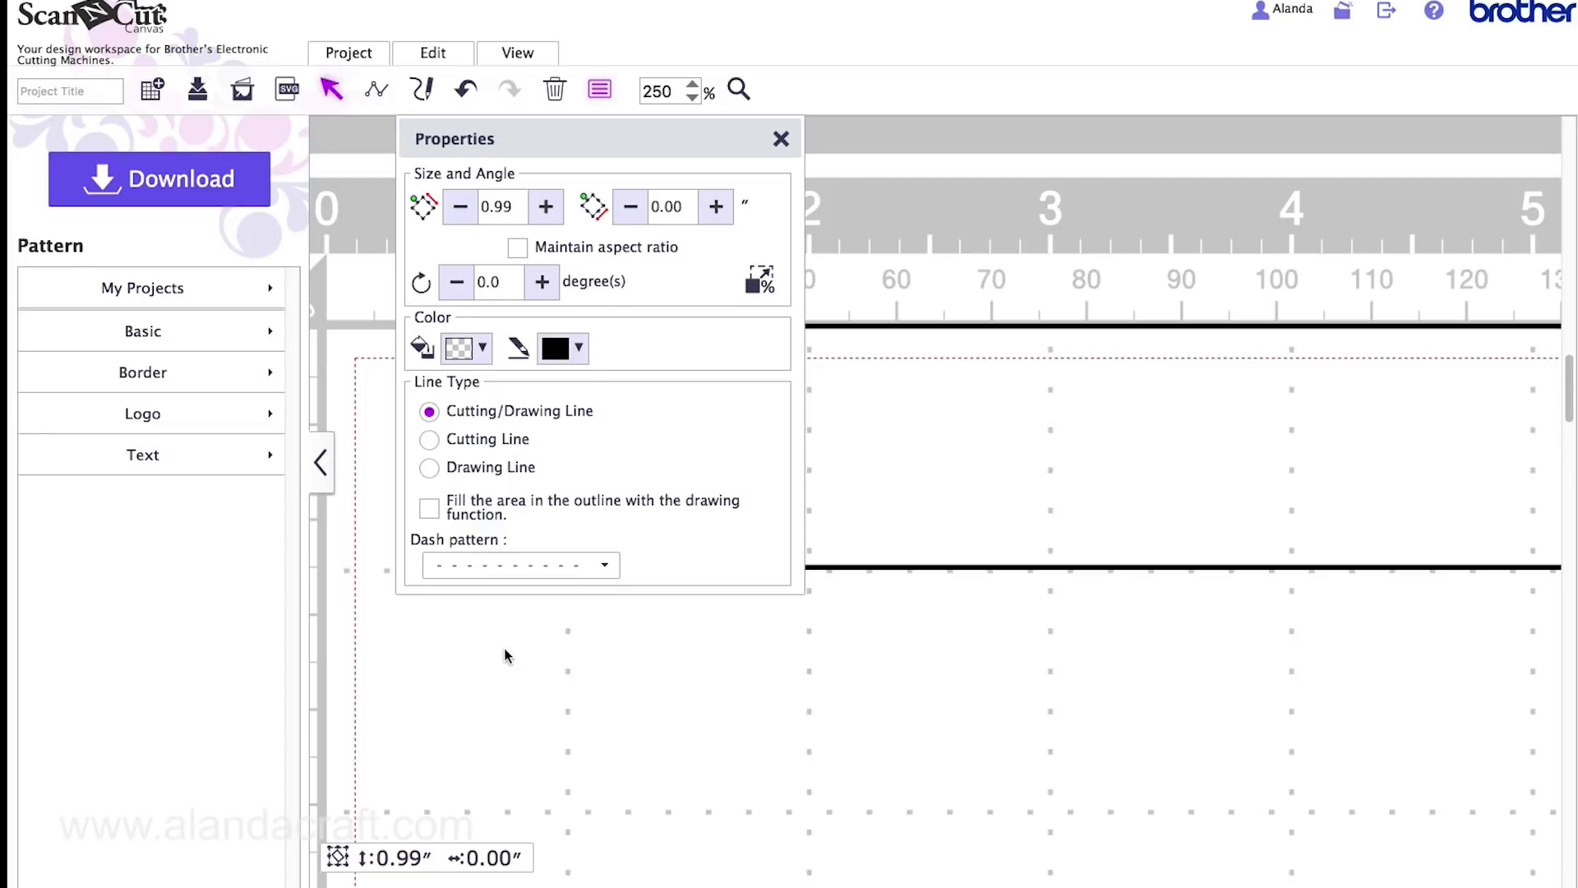
pyautogui.click(781, 140)
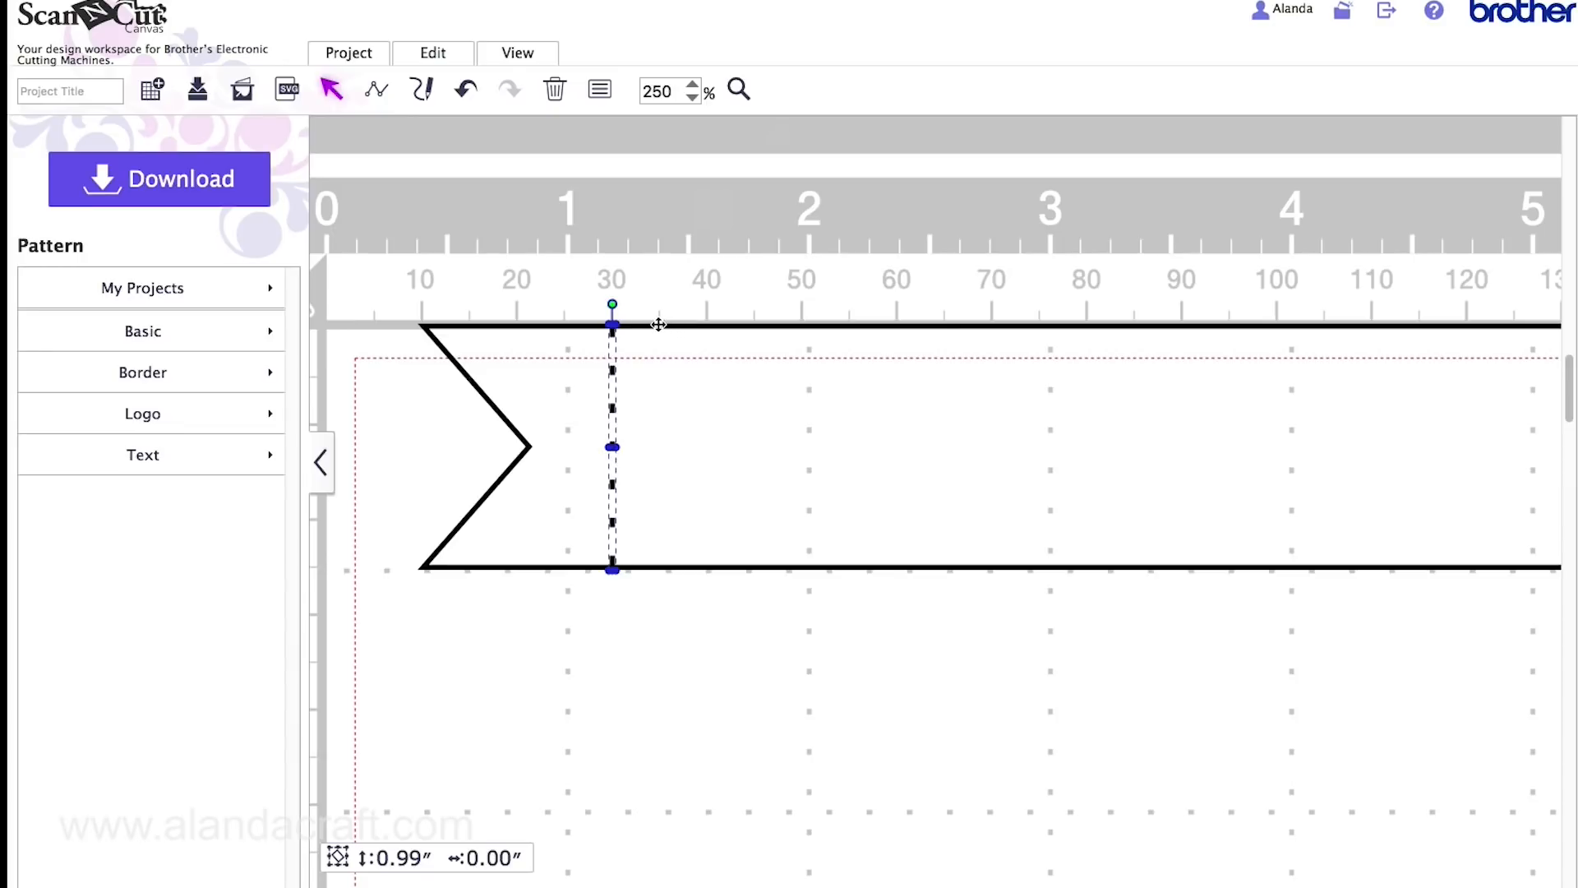
# Draw a second vertical line, 1.00 inch long, across the banner at the 35 mm ruler mark
pyautogui.click(376, 92)
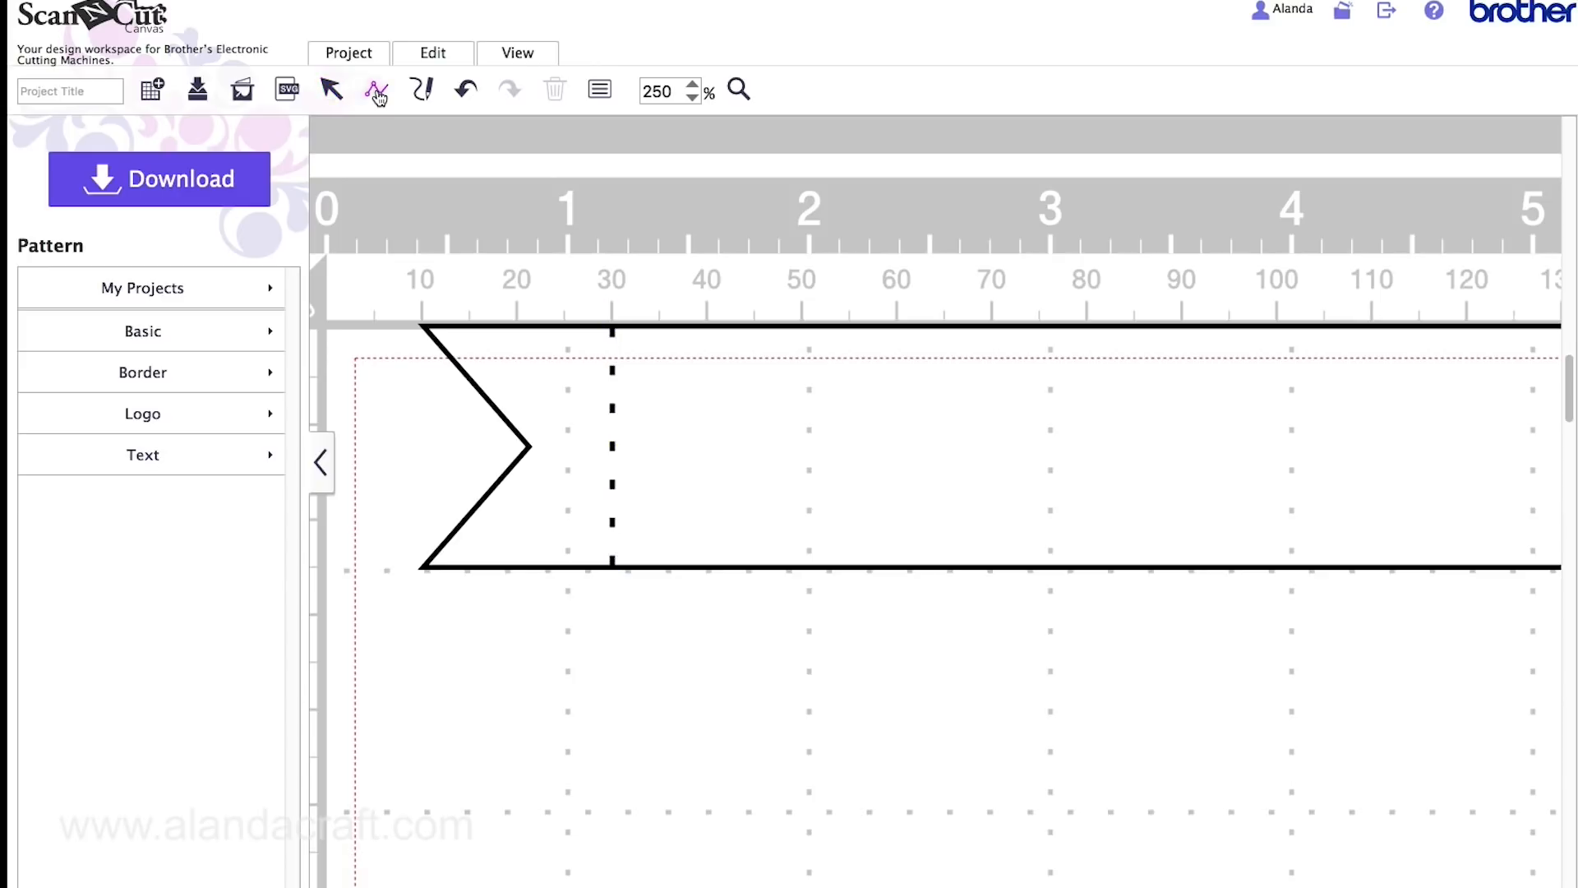
pyautogui.click(659, 326)
pyautogui.click(659, 566)
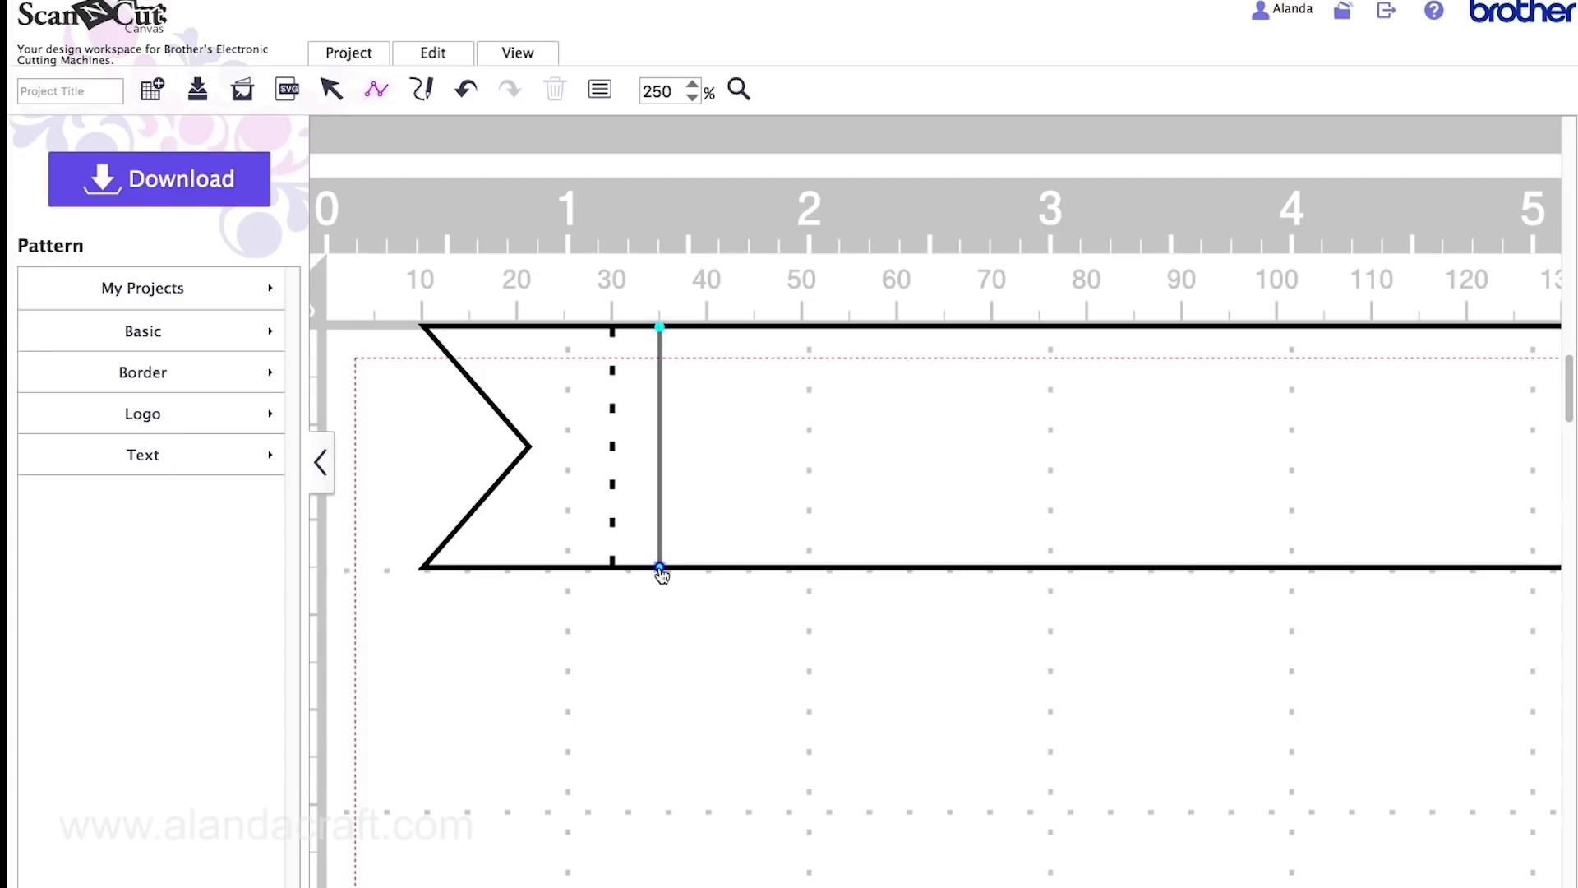
pyautogui.click(659, 567)
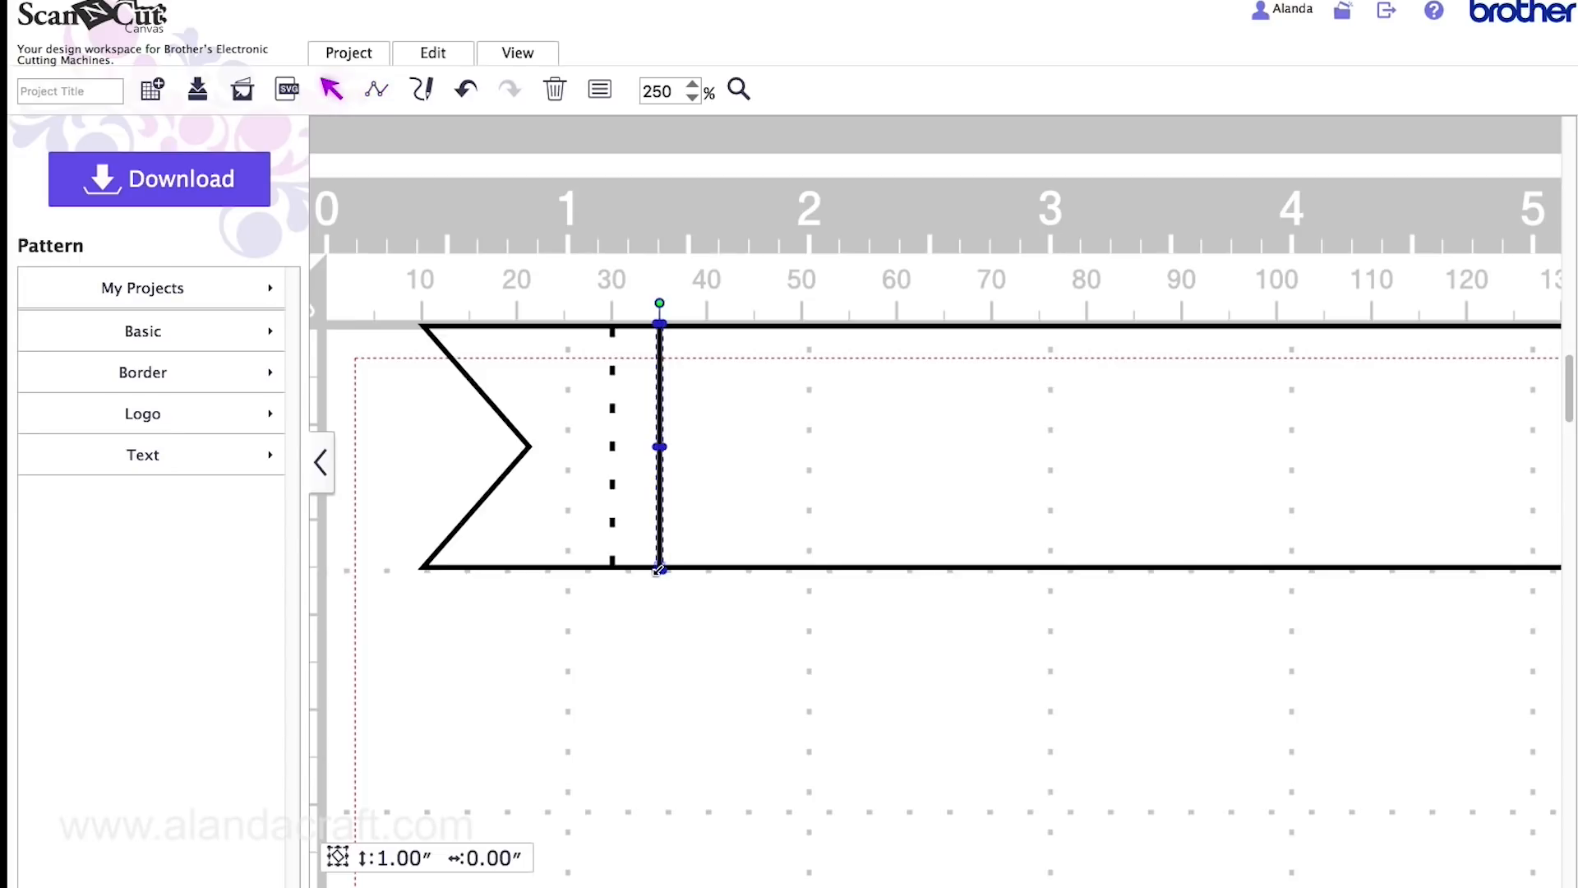
# Apply the same short, widely spaced dash pattern to the vertical line at 35 mm and deselect it
pyautogui.click(600, 90)
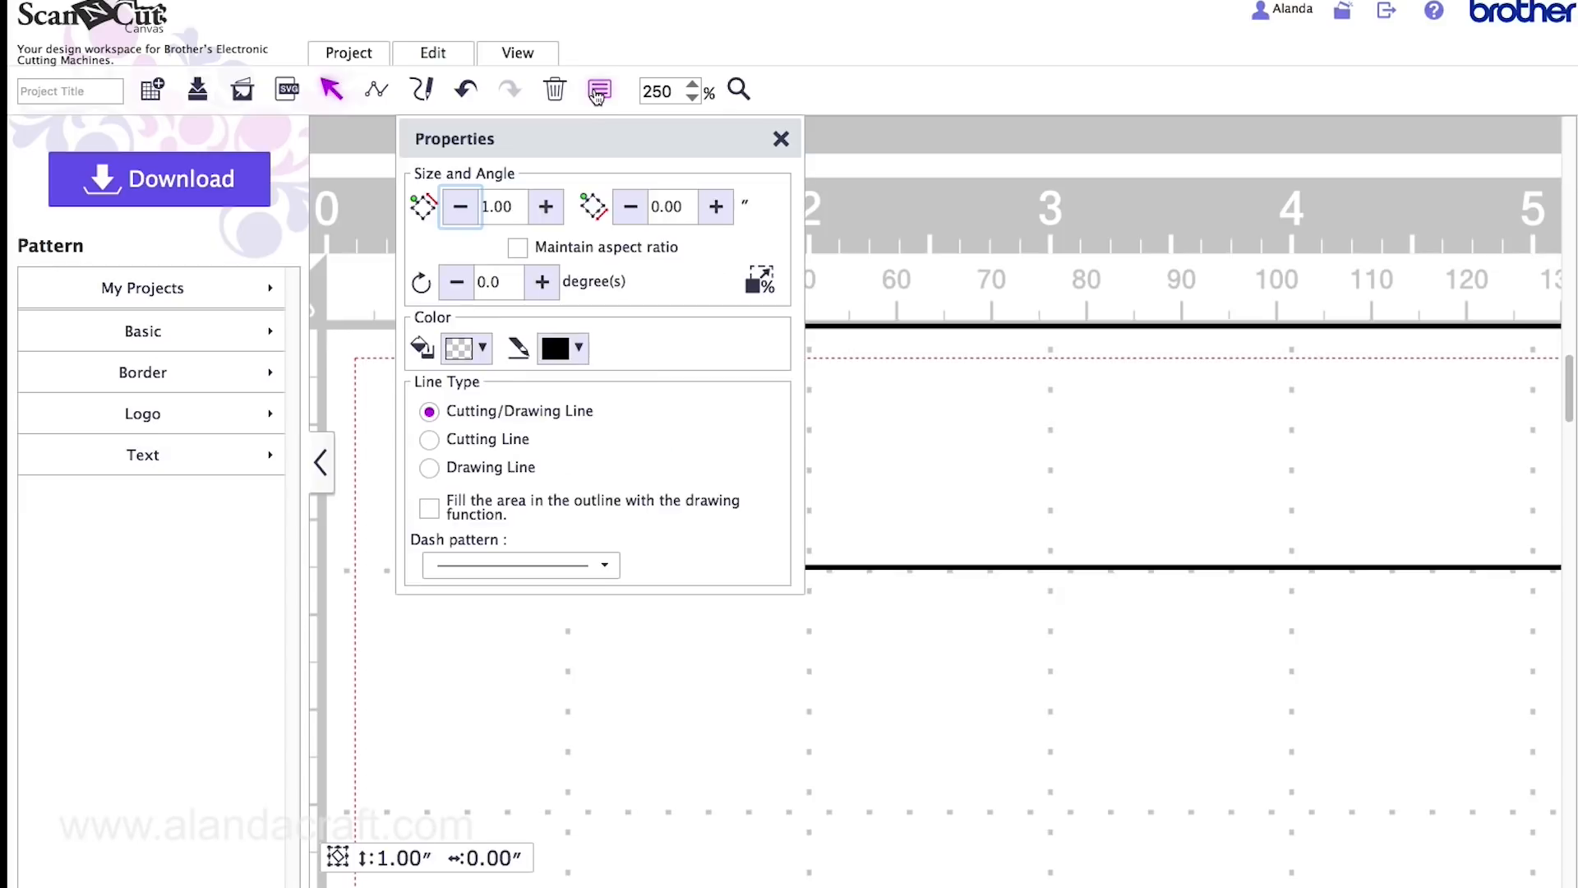
pyautogui.click(604, 565)
pyautogui.click(544, 660)
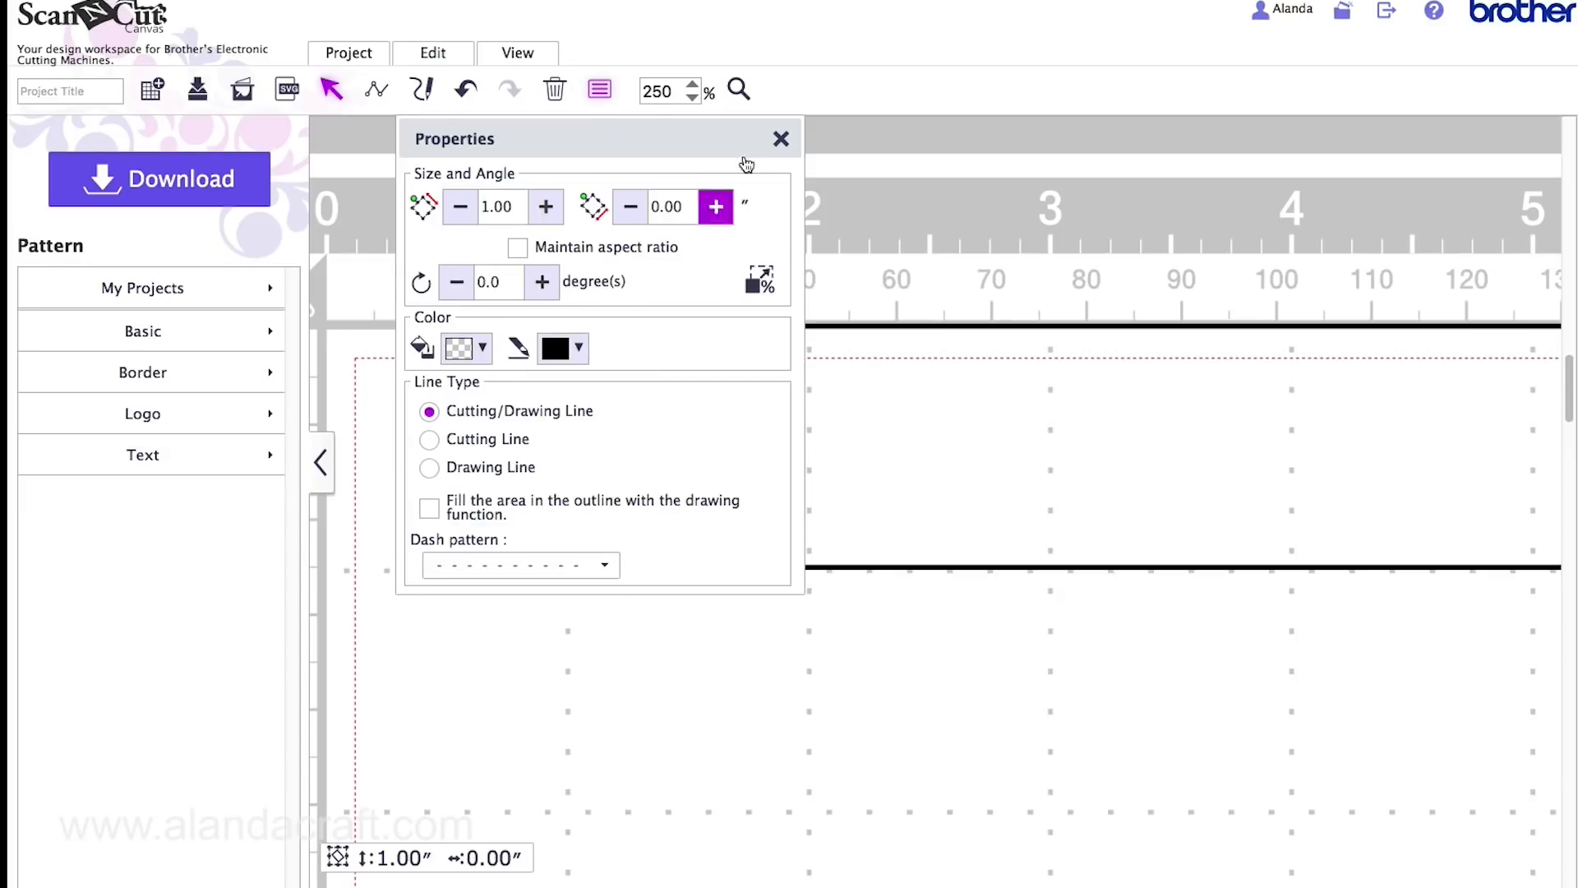
pyautogui.click(780, 139)
pyautogui.click(770, 653)
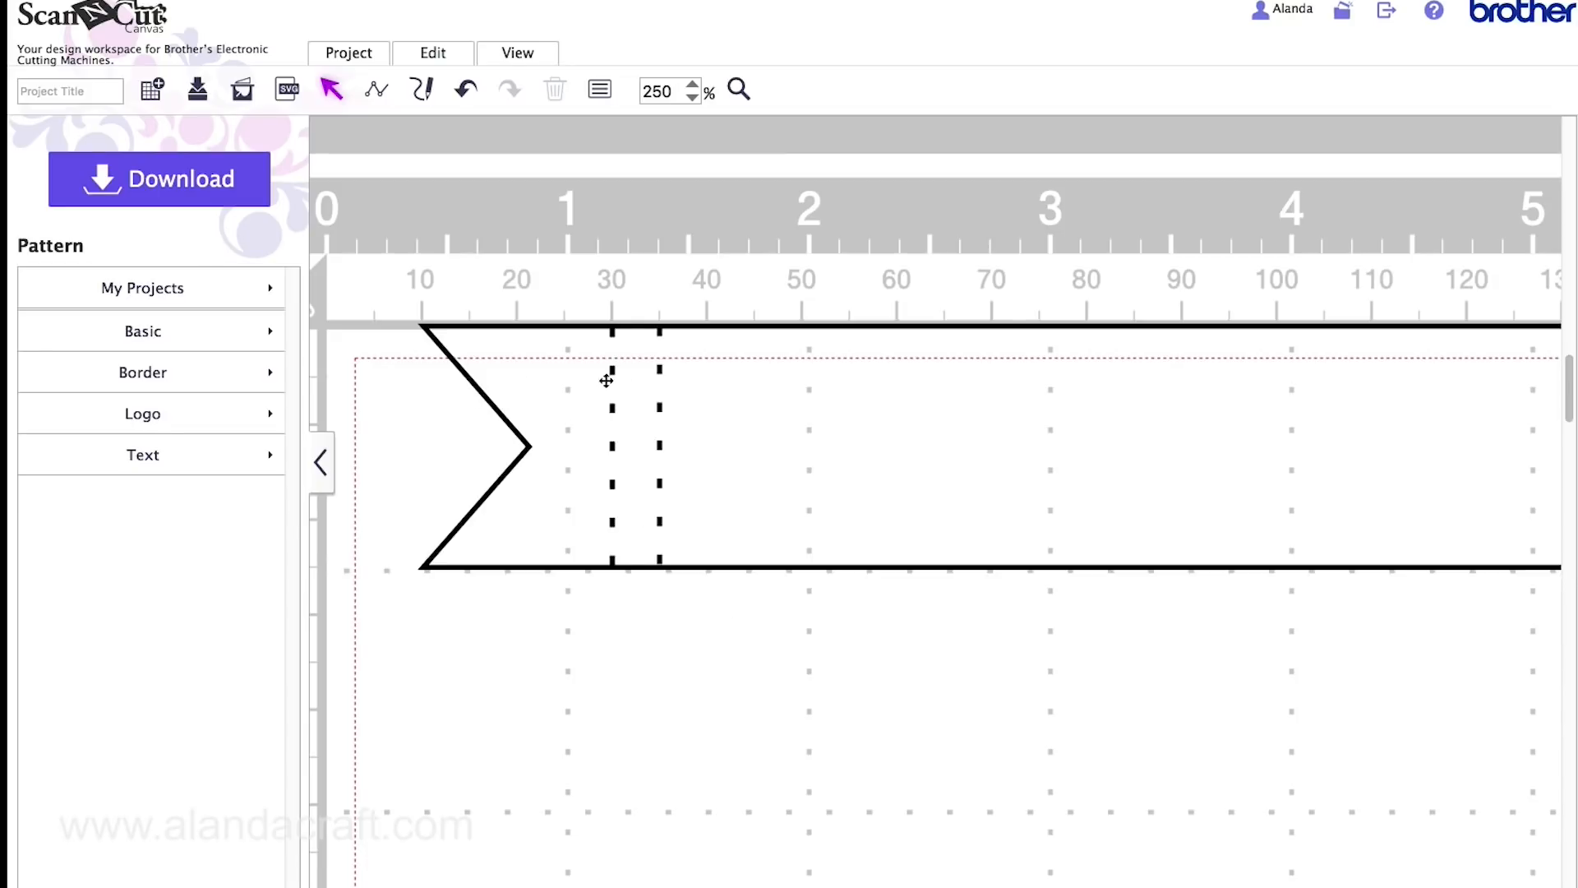
# Group the banner with its two dashed lines and move the group down inside the mat's cutting area
pyautogui.moveTo(369, 306); pyautogui.dragTo(857, 655)
pyautogui.rightClick(695, 422)
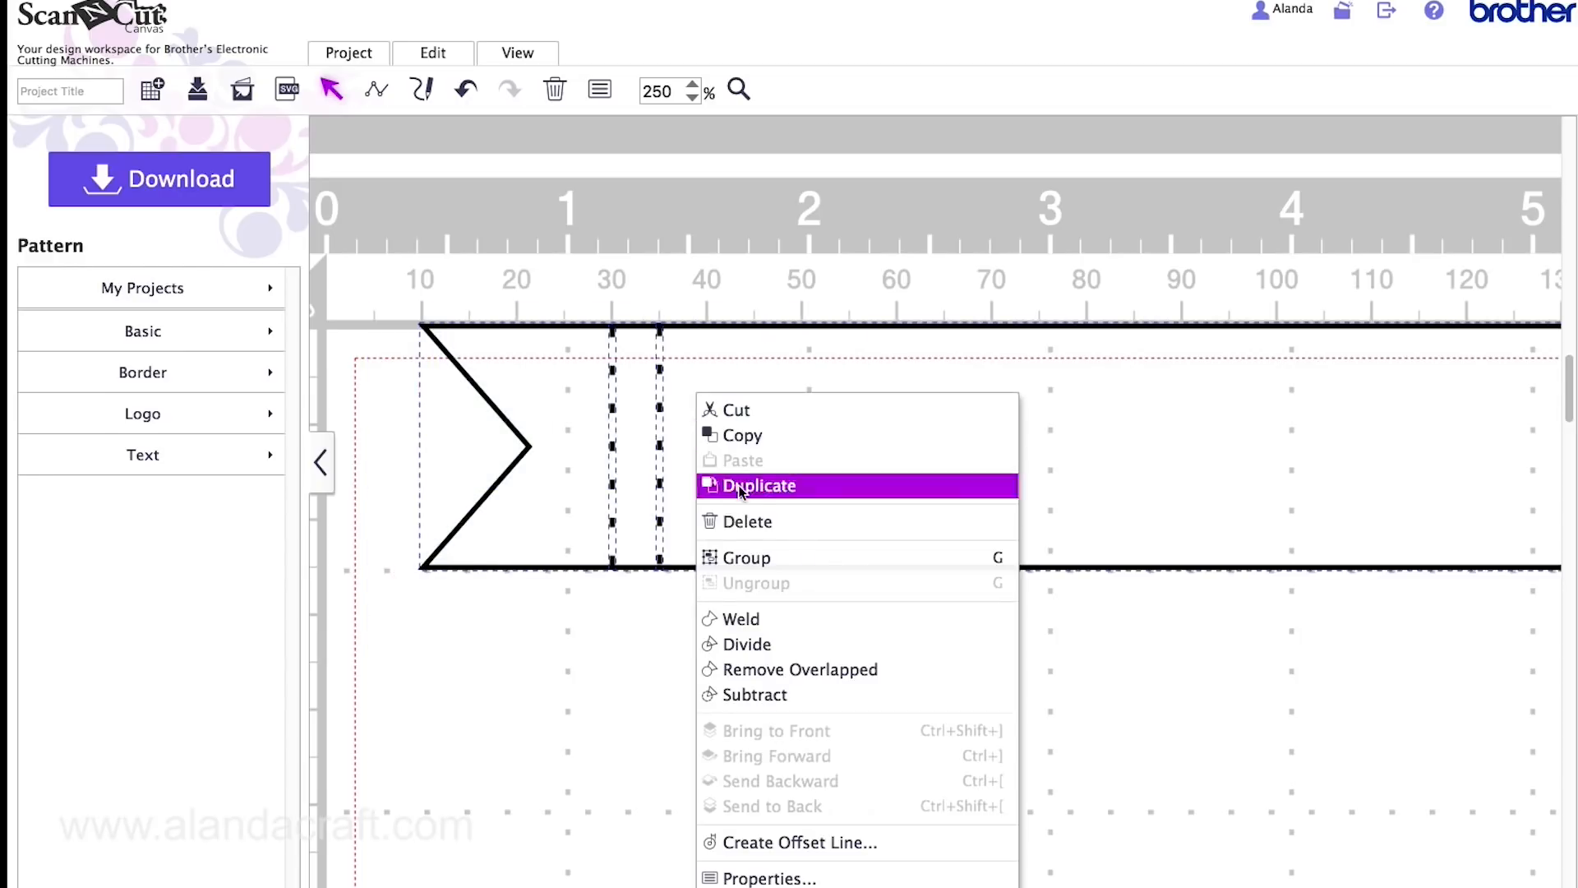
pyautogui.click(746, 557)
pyautogui.moveTo(717, 498); pyautogui.dragTo(684, 485)
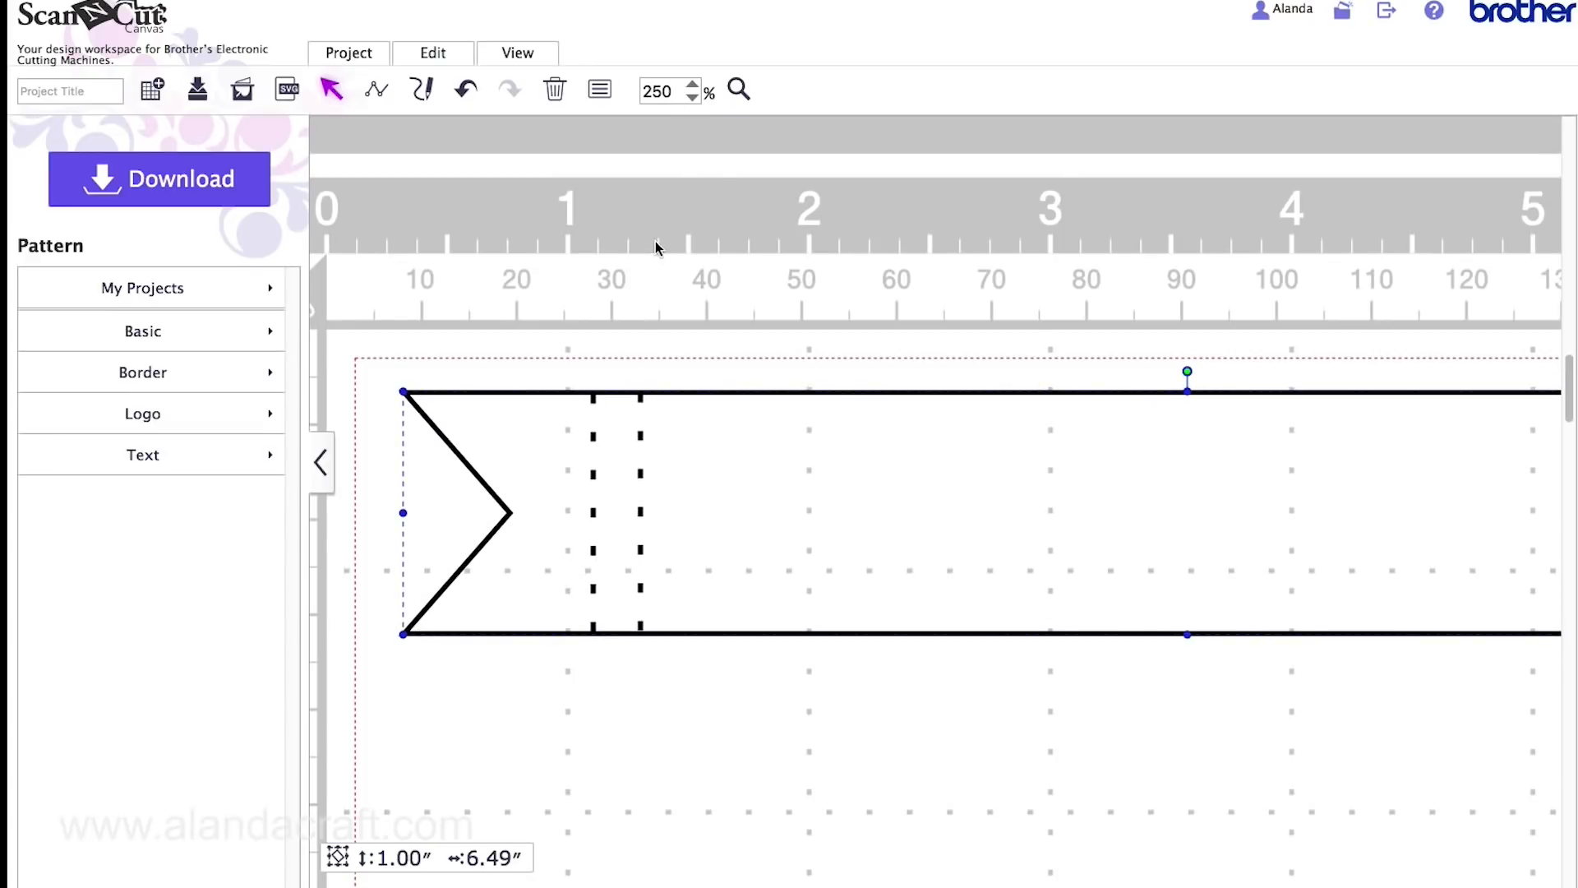
# Rotate the grouped banner 180 degrees so the dashed lines sit near the opposite end
pyautogui.click(694, 97)
pyautogui.click(695, 97)
pyautogui.hscroll(2, 649, 205)
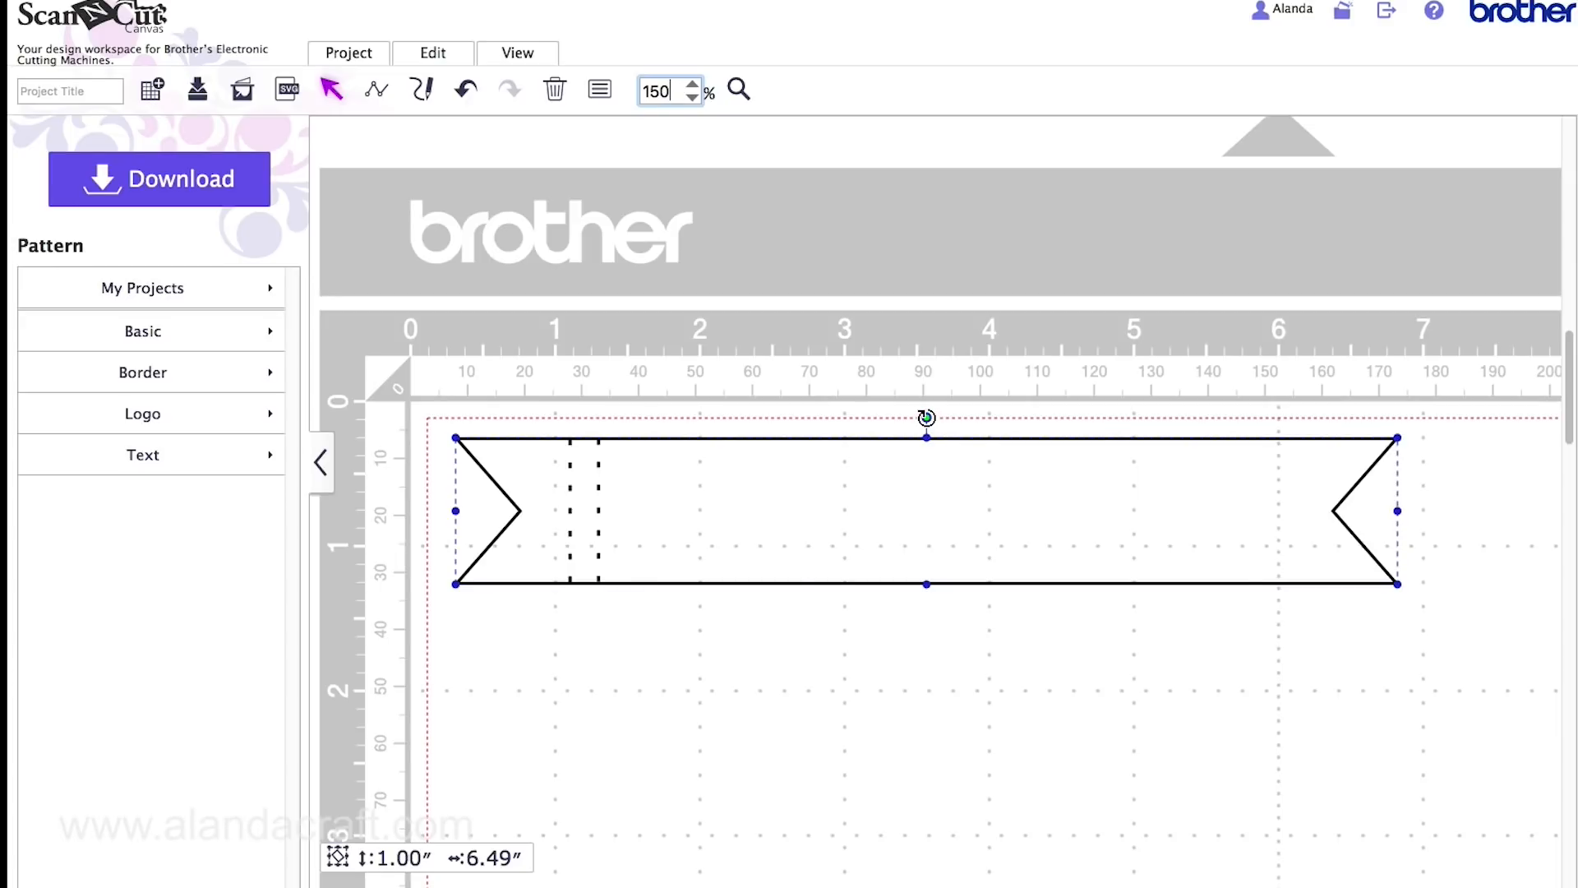
pyautogui.moveTo(927, 417); pyautogui.dragTo(924, 540)
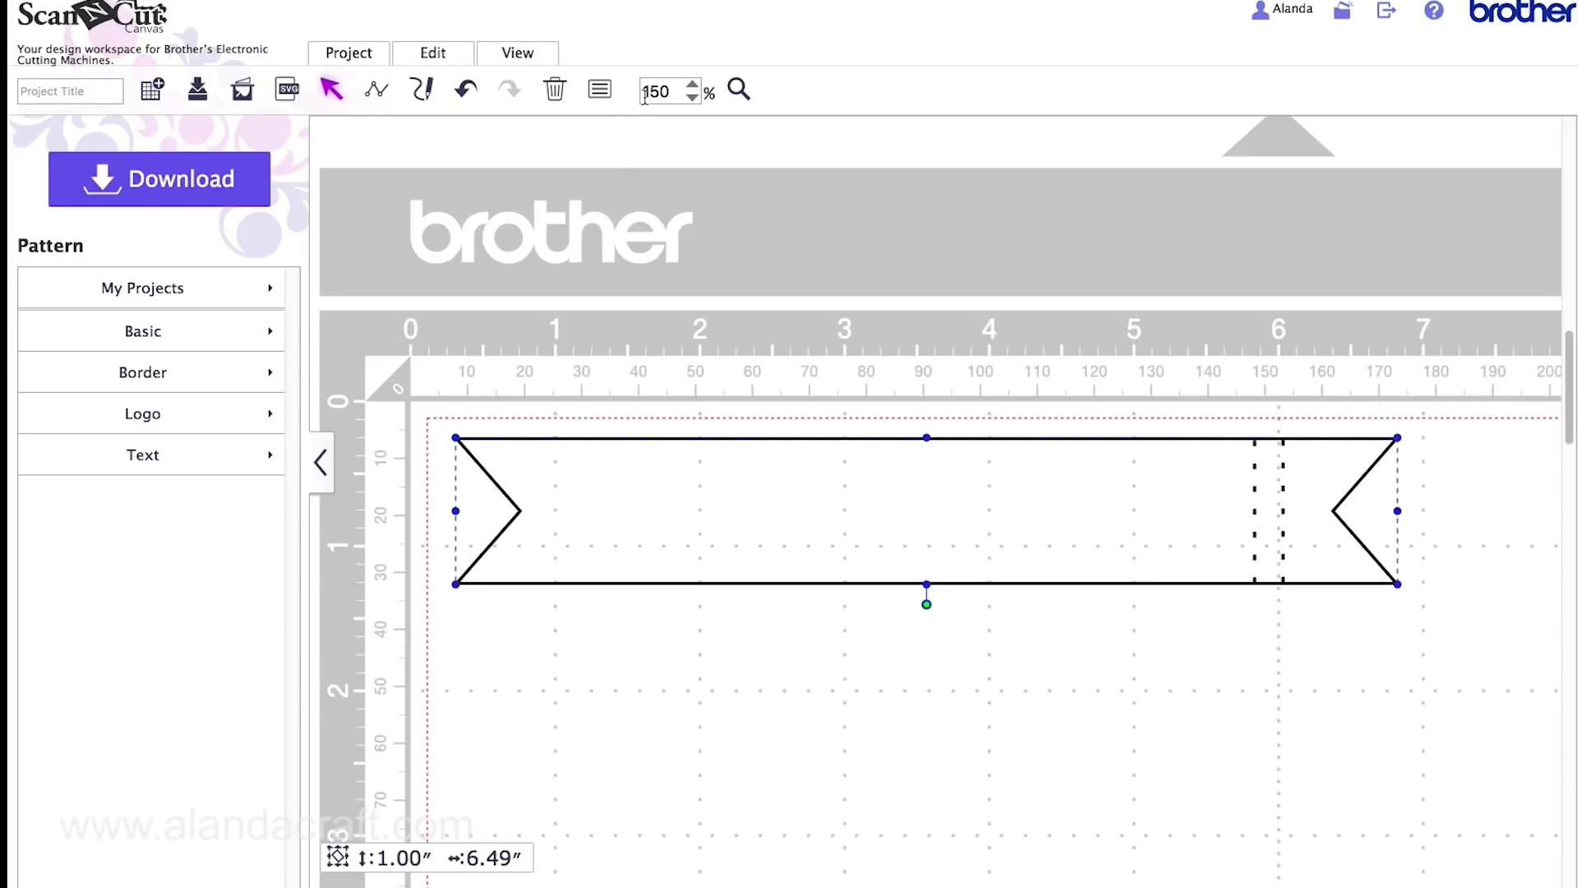
# Move the rotated banner so its plain notched end starts at the 10 mm mark and its upper edge meets the zero line
pyautogui.click(692, 85)
pyautogui.click(693, 86)
pyautogui.hscroll(-5, 679, 304)
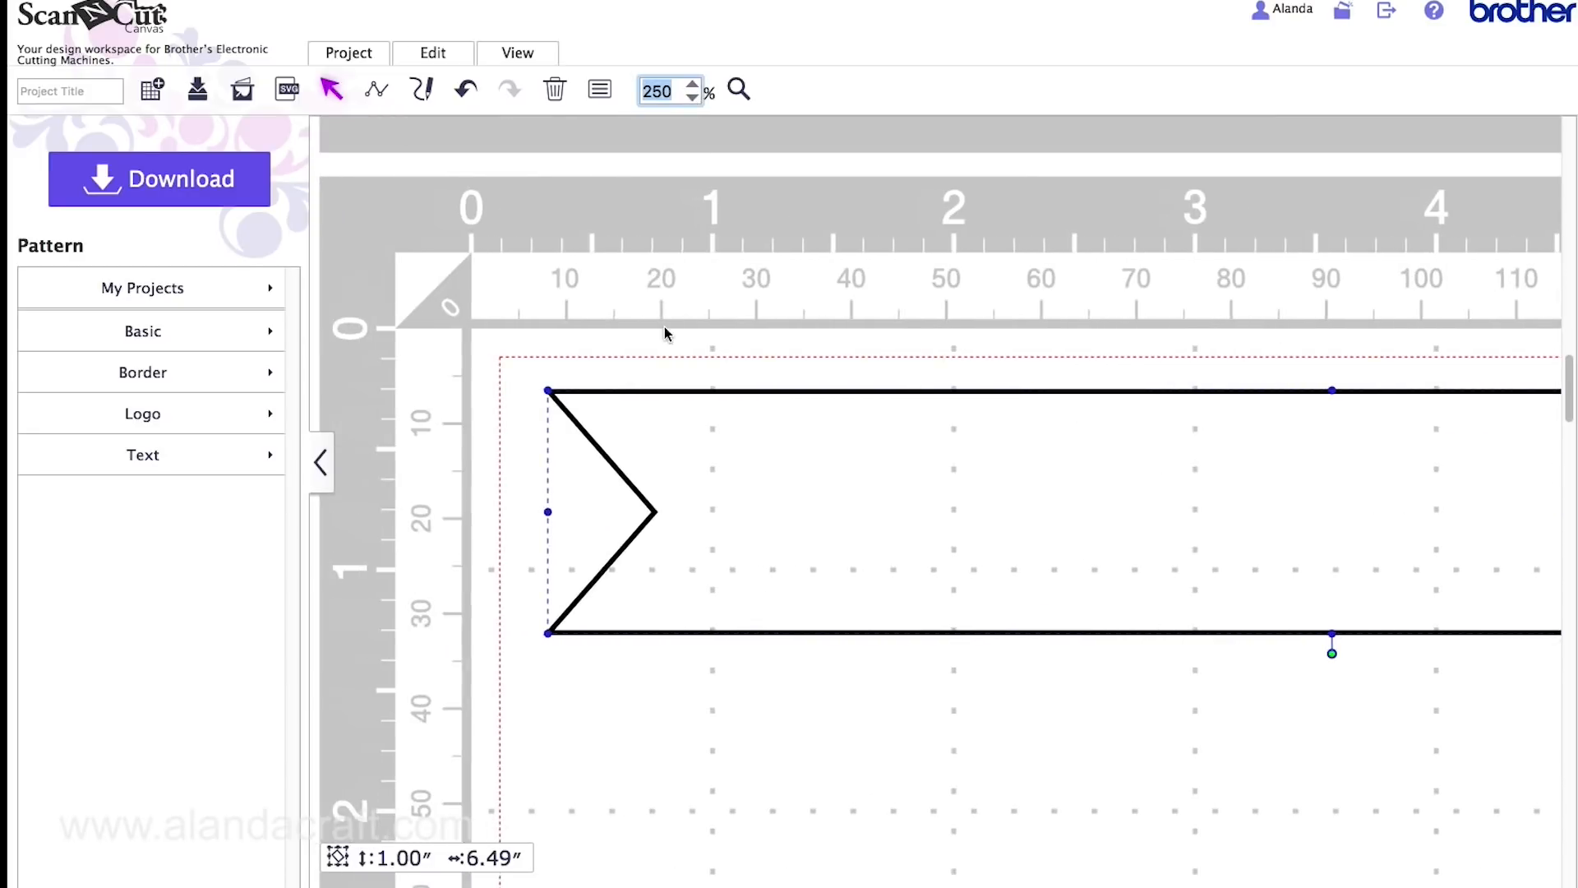
pyautogui.moveTo(641, 412); pyautogui.dragTo(660, 346)
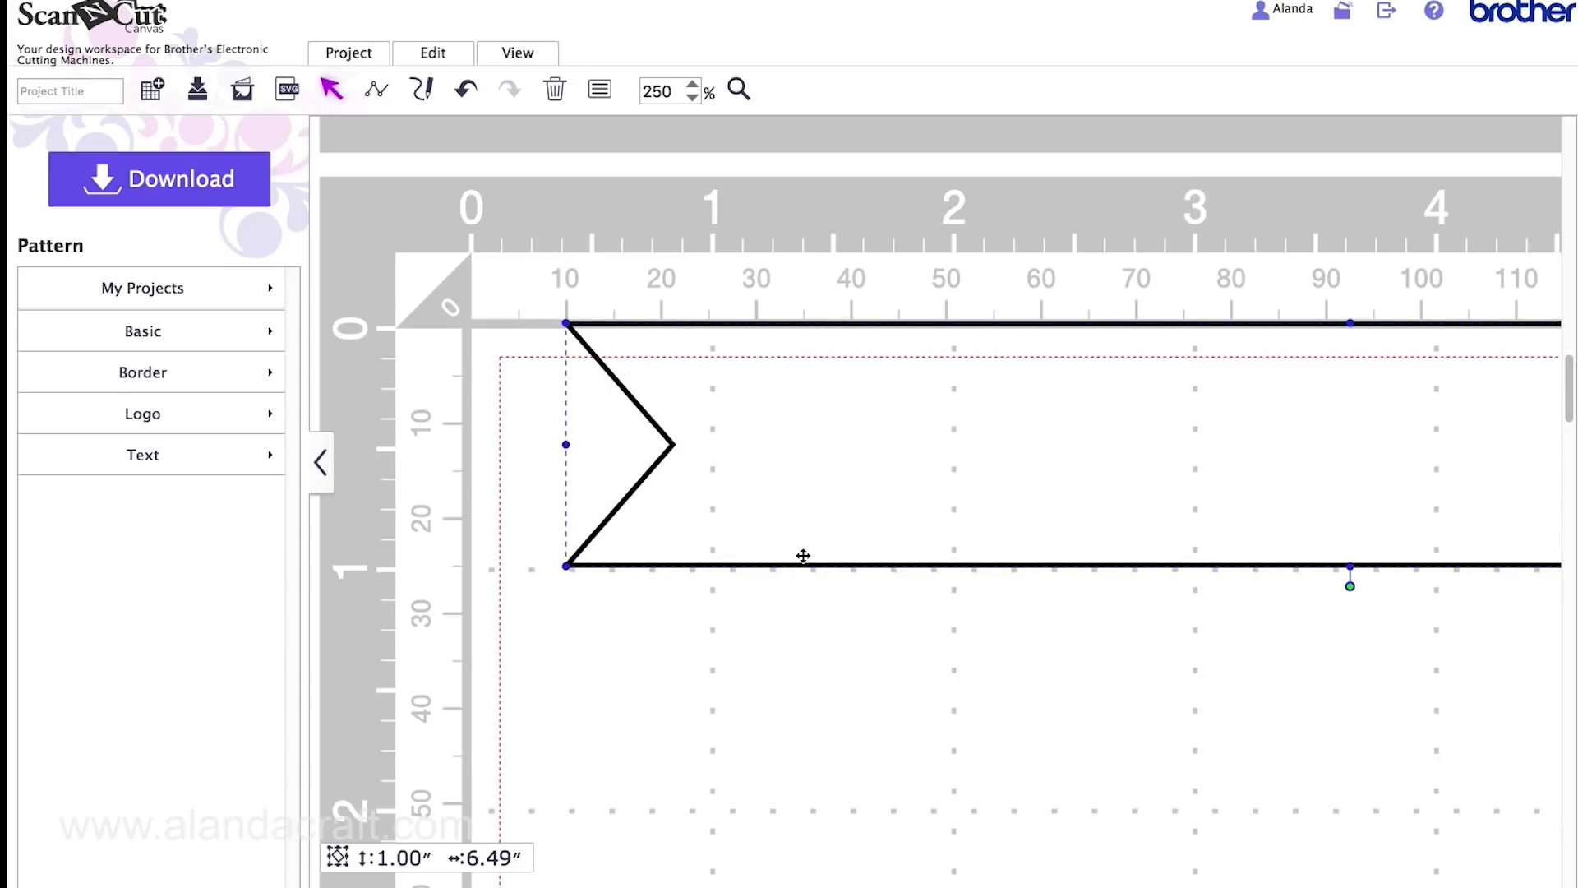
# Draw a straight vertical line across the banner at the 30 mm mark, from its upper edge to its lower edge
pyautogui.click(378, 92)
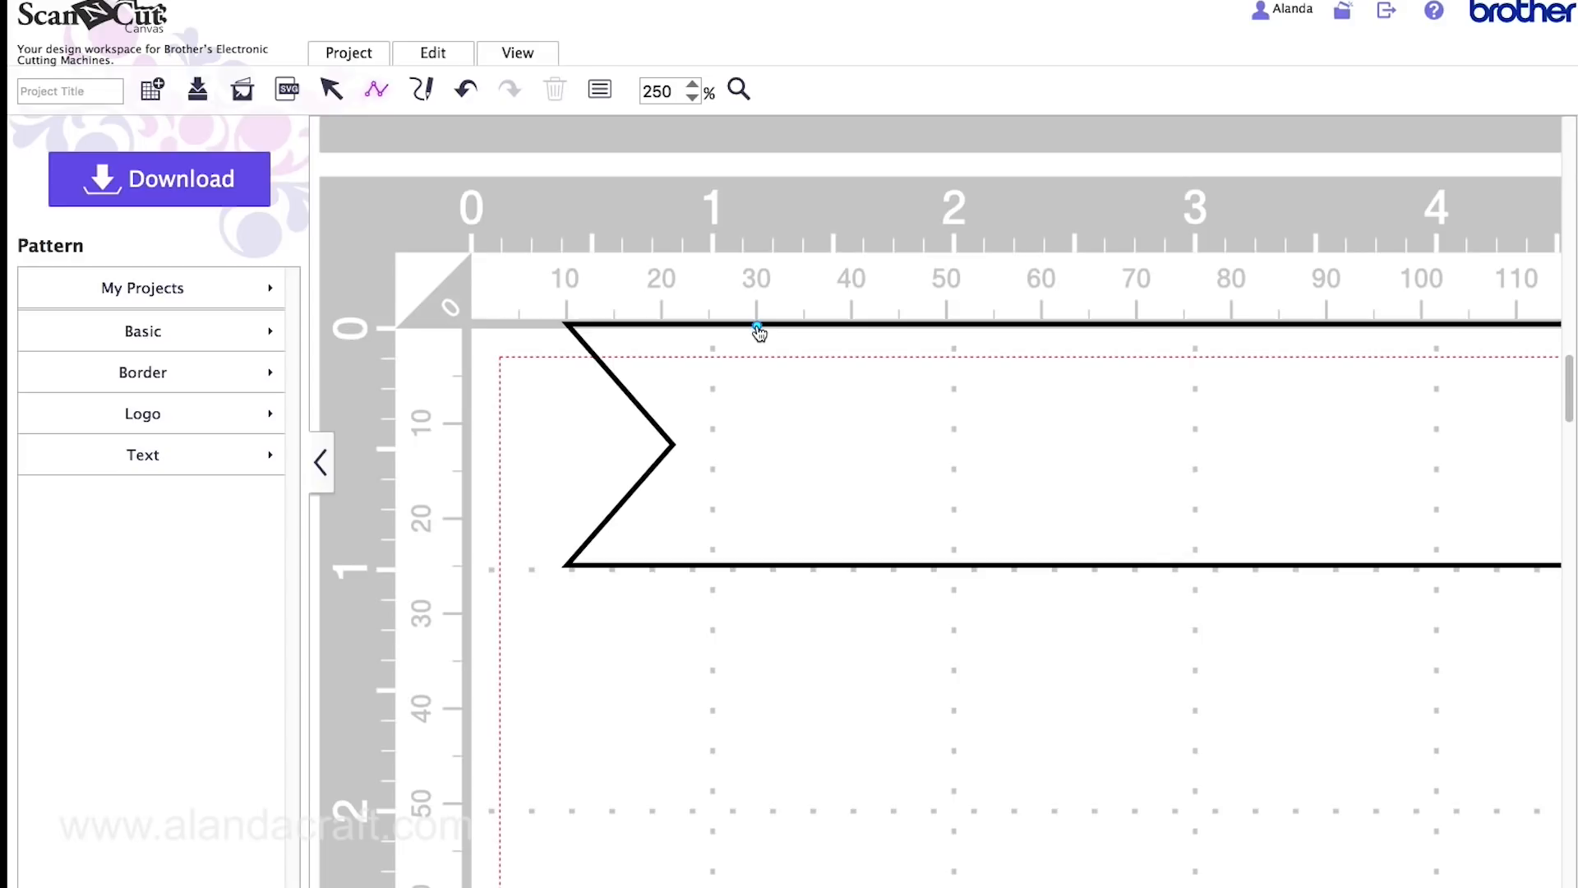
pyautogui.click(758, 328)
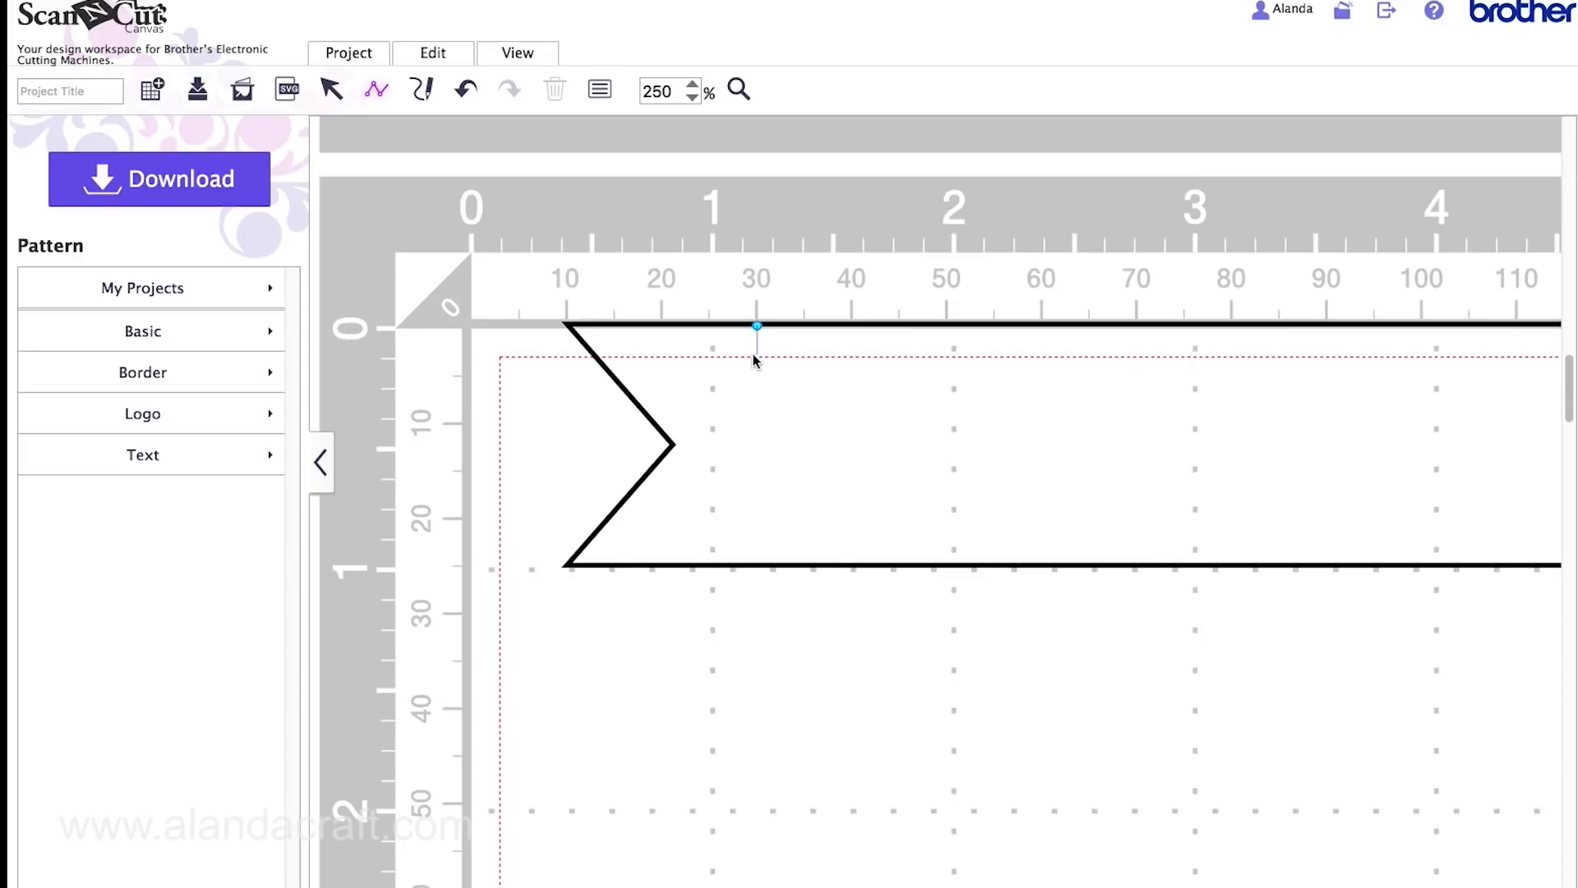
pyautogui.click(757, 566)
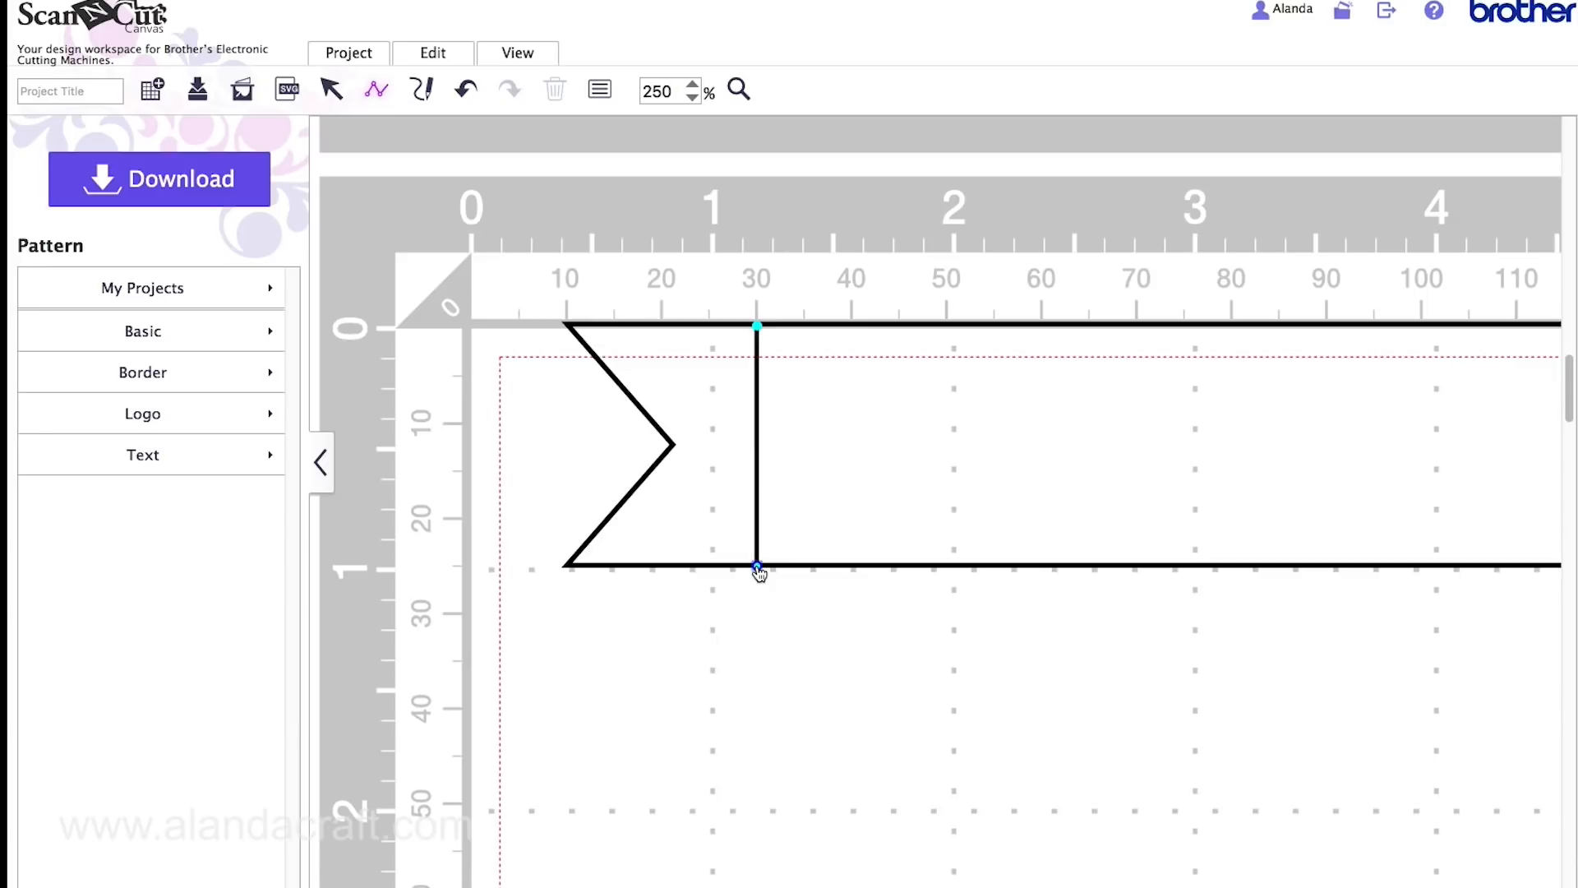
pyautogui.doubleClick(757, 567)
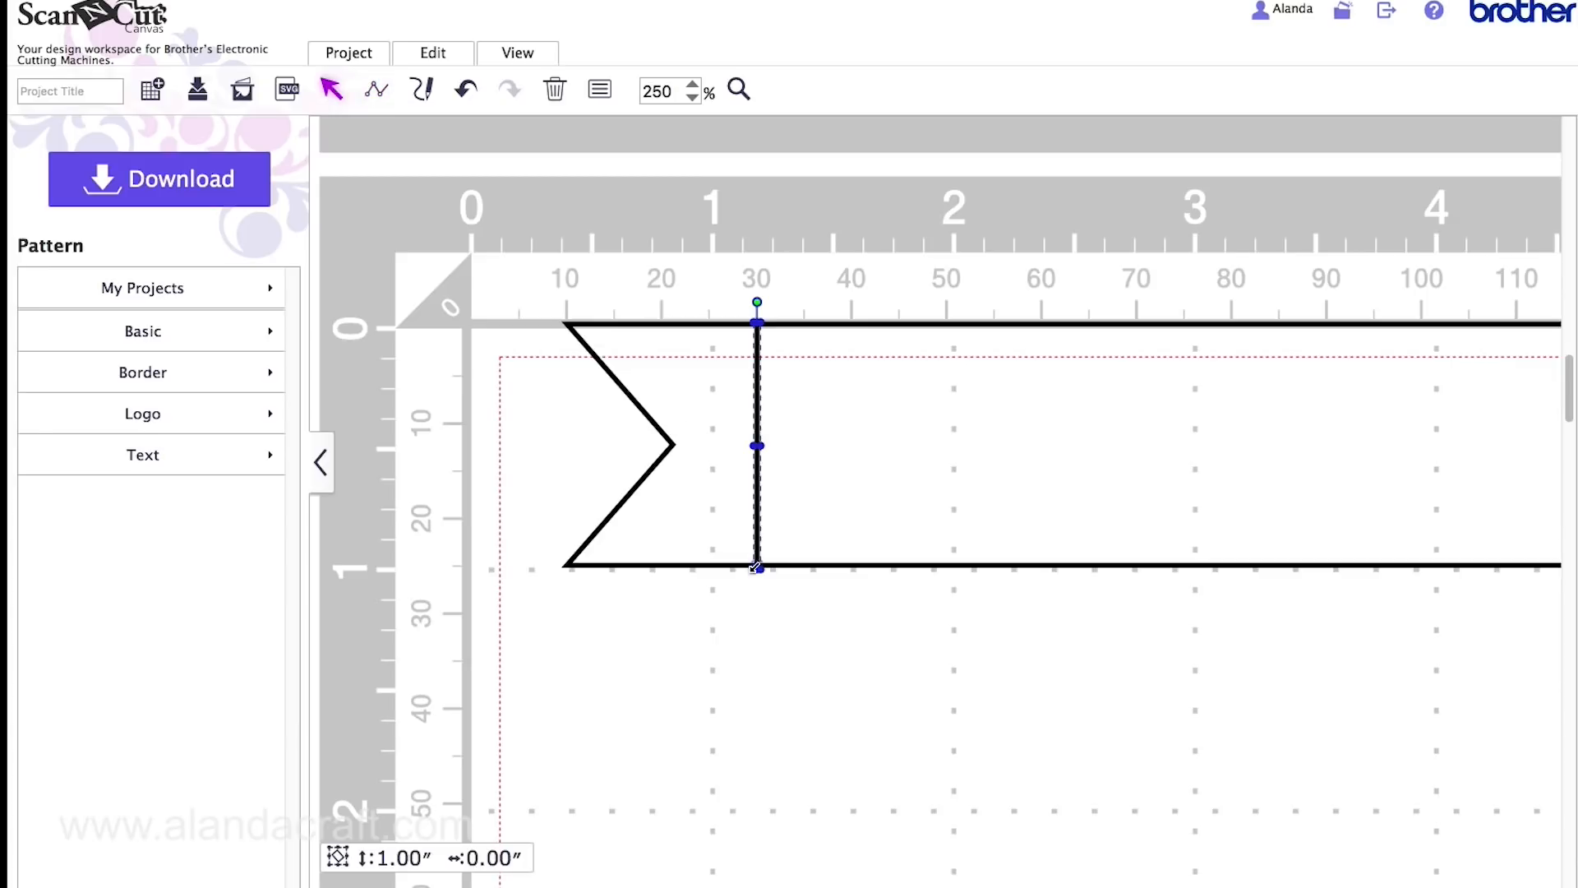
# Apply the short, widely spaced dash pattern to the vertical line at 30 mm
pyautogui.click(599, 91)
pyautogui.click(498, 573)
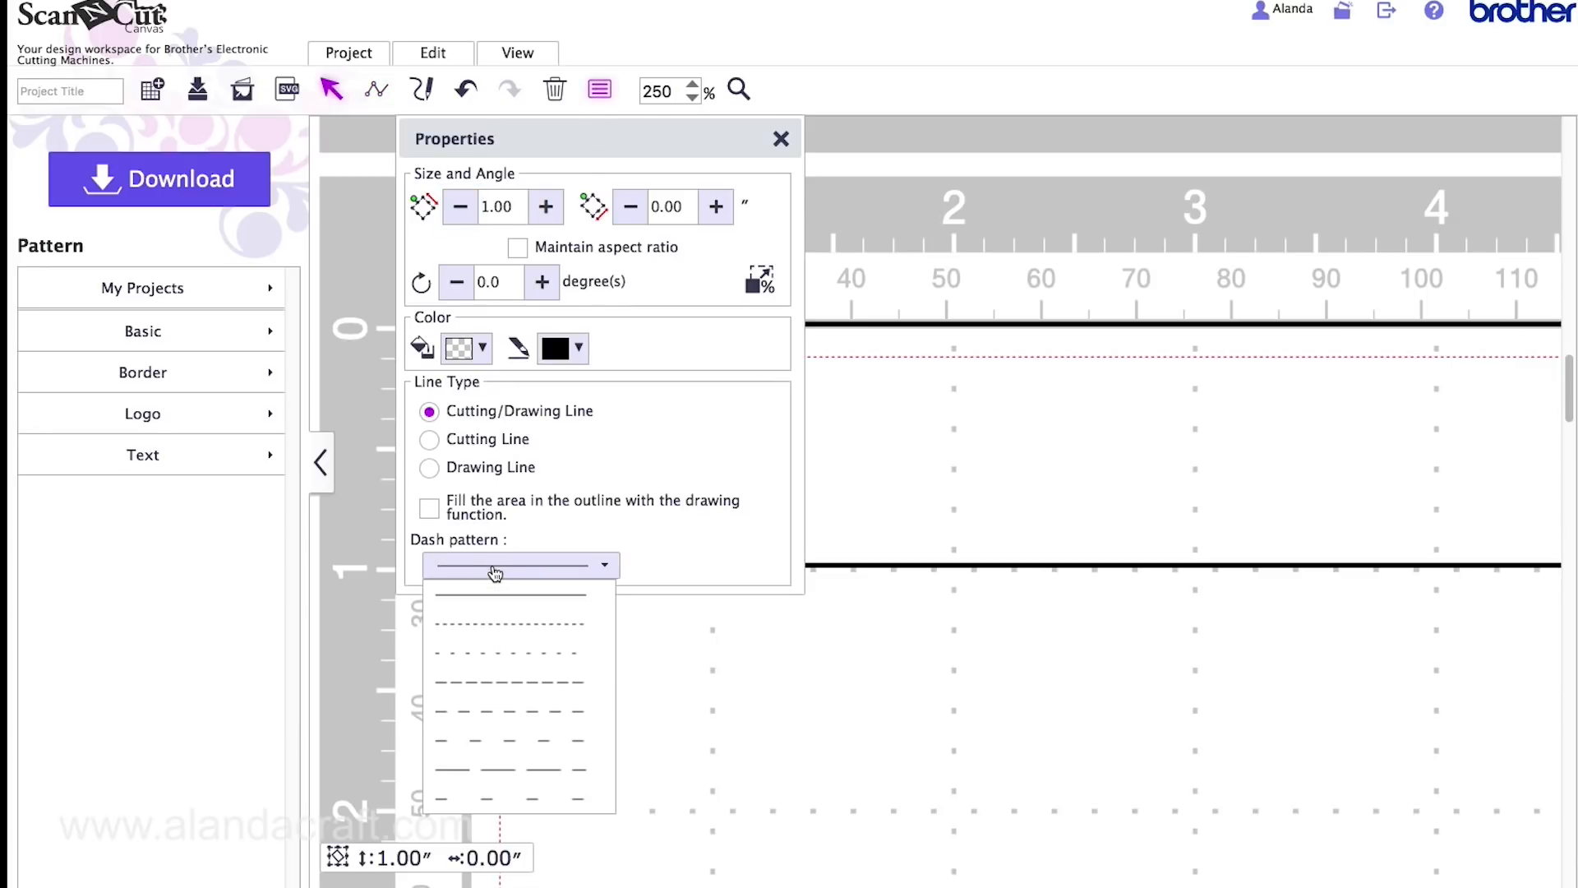
pyautogui.click(498, 657)
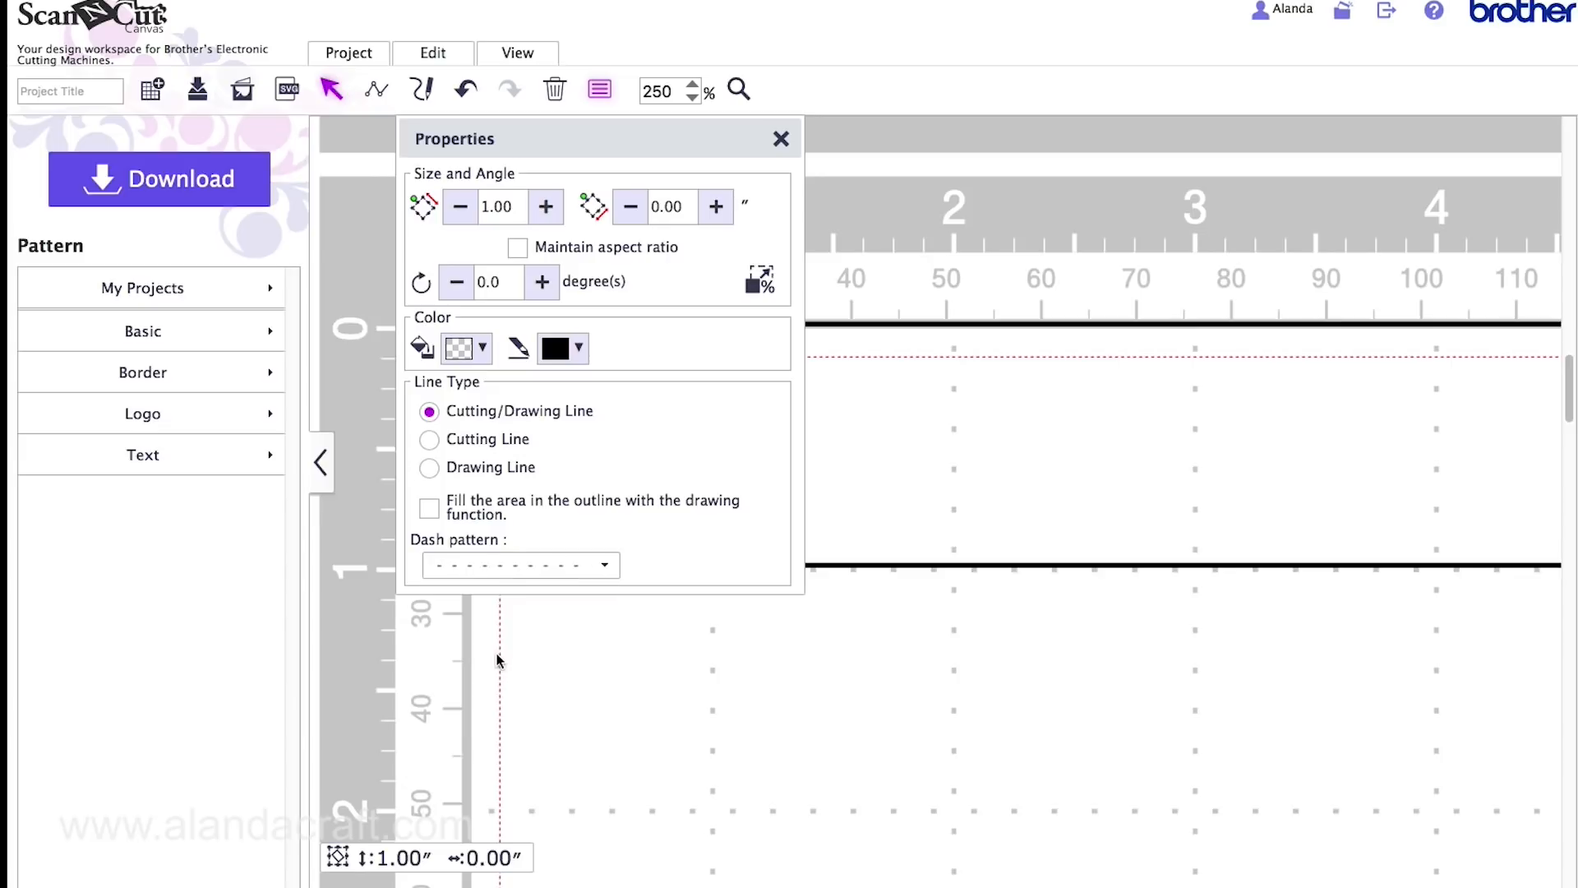
pyautogui.click(781, 139)
# Draw a second vertical line across the banner at the 35 mm mark, from the upper edge to the lower edge
pyautogui.click(375, 91)
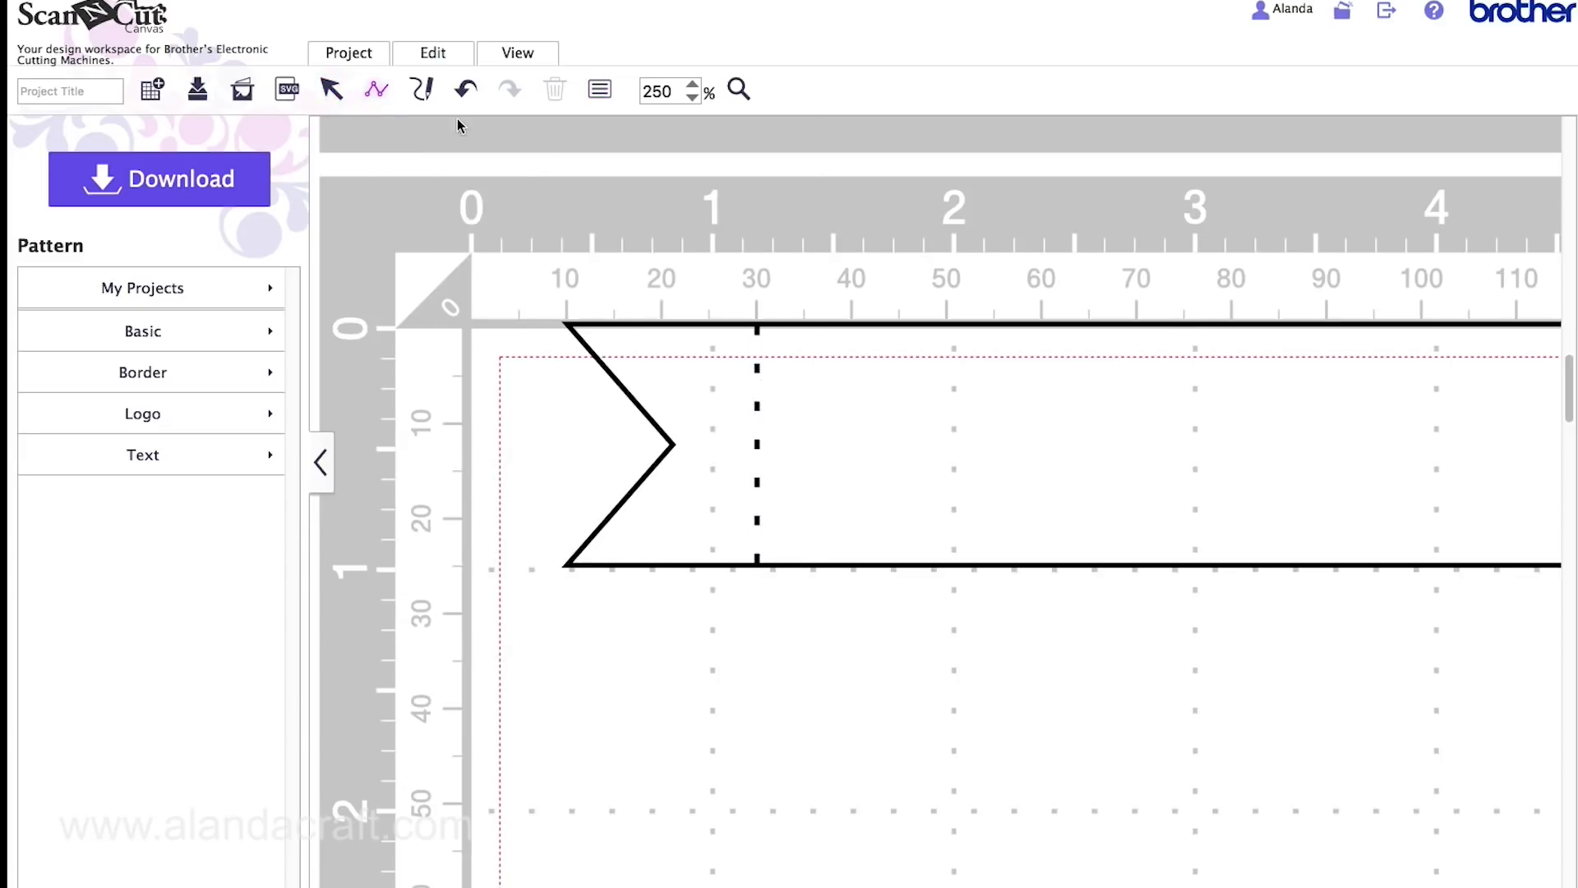
pyautogui.click(805, 326)
pyautogui.click(806, 565)
pyautogui.doubleClick(807, 566)
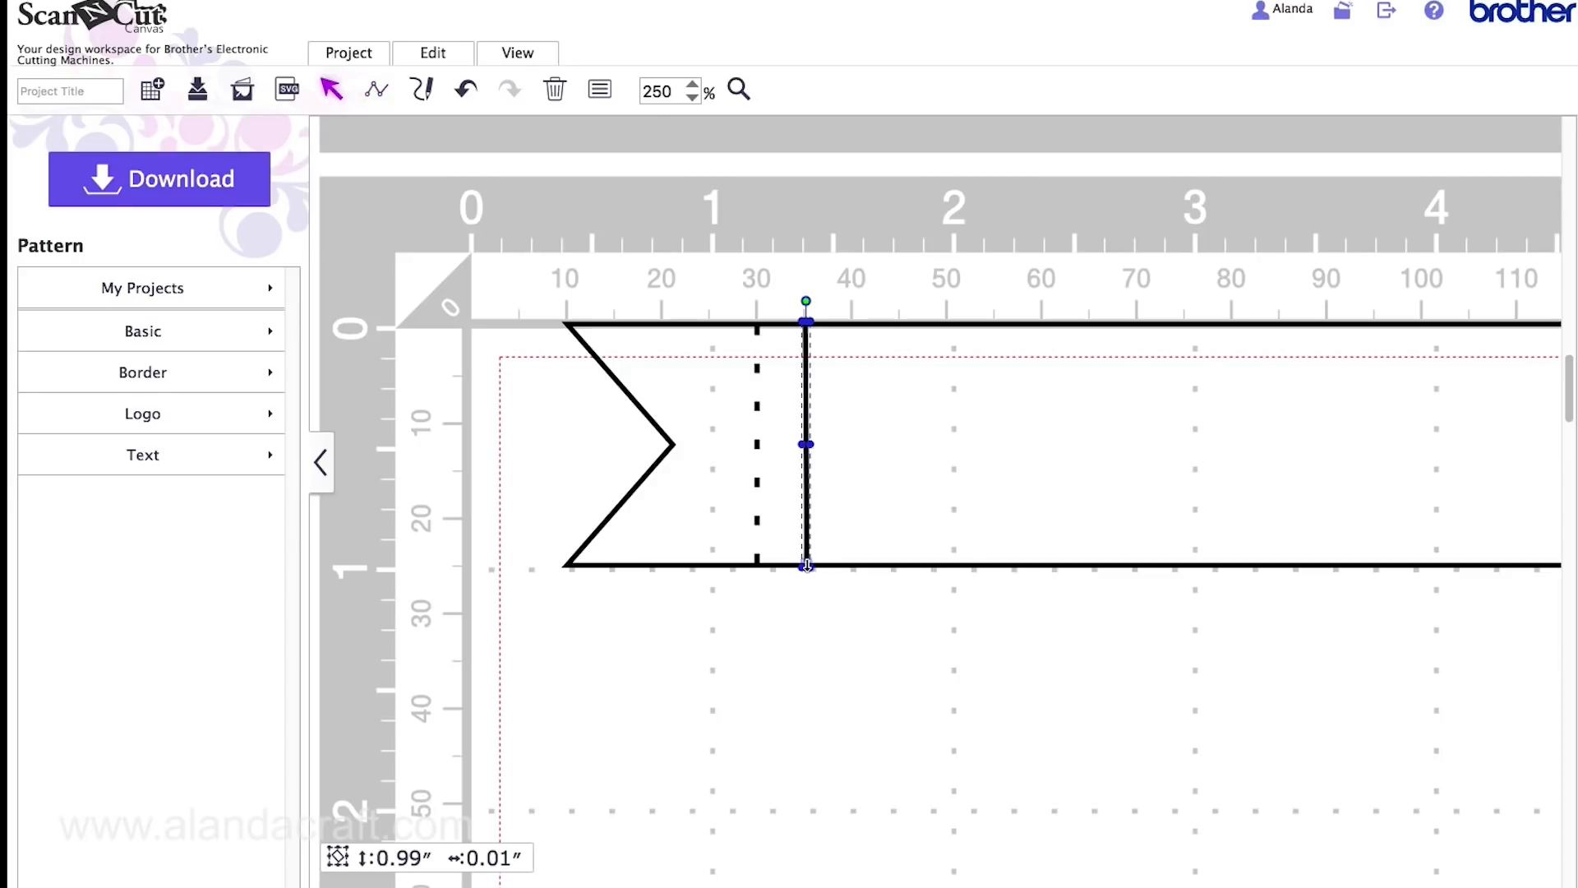
# Give the vertical line at 35 mm the same short, widely spaced dash pattern and deselect it
pyautogui.click(599, 97)
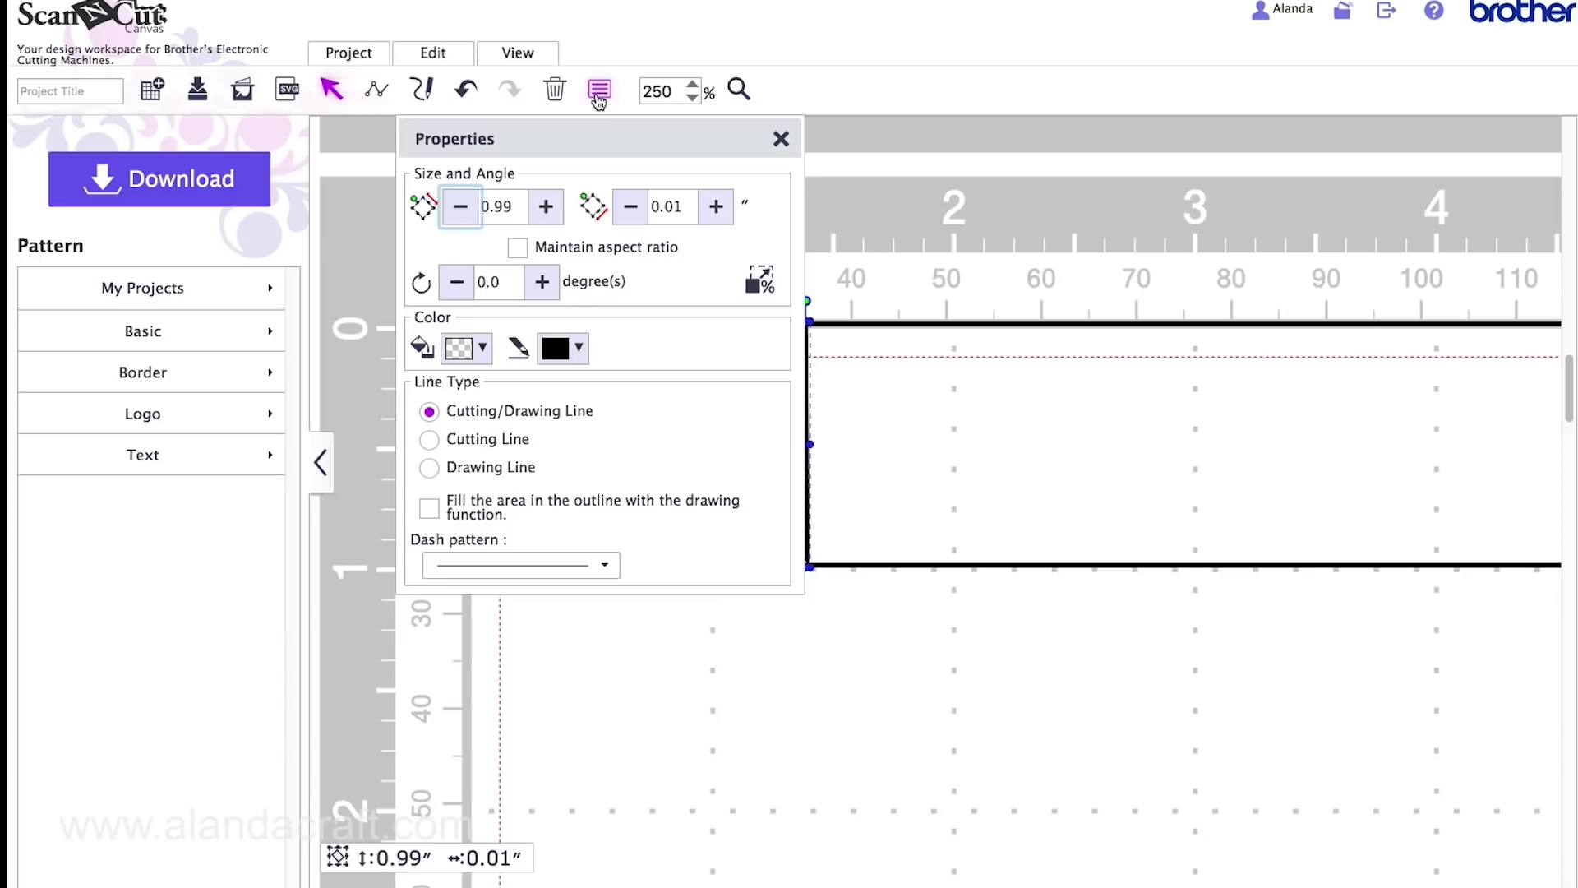
pyautogui.click(533, 568)
pyautogui.click(530, 660)
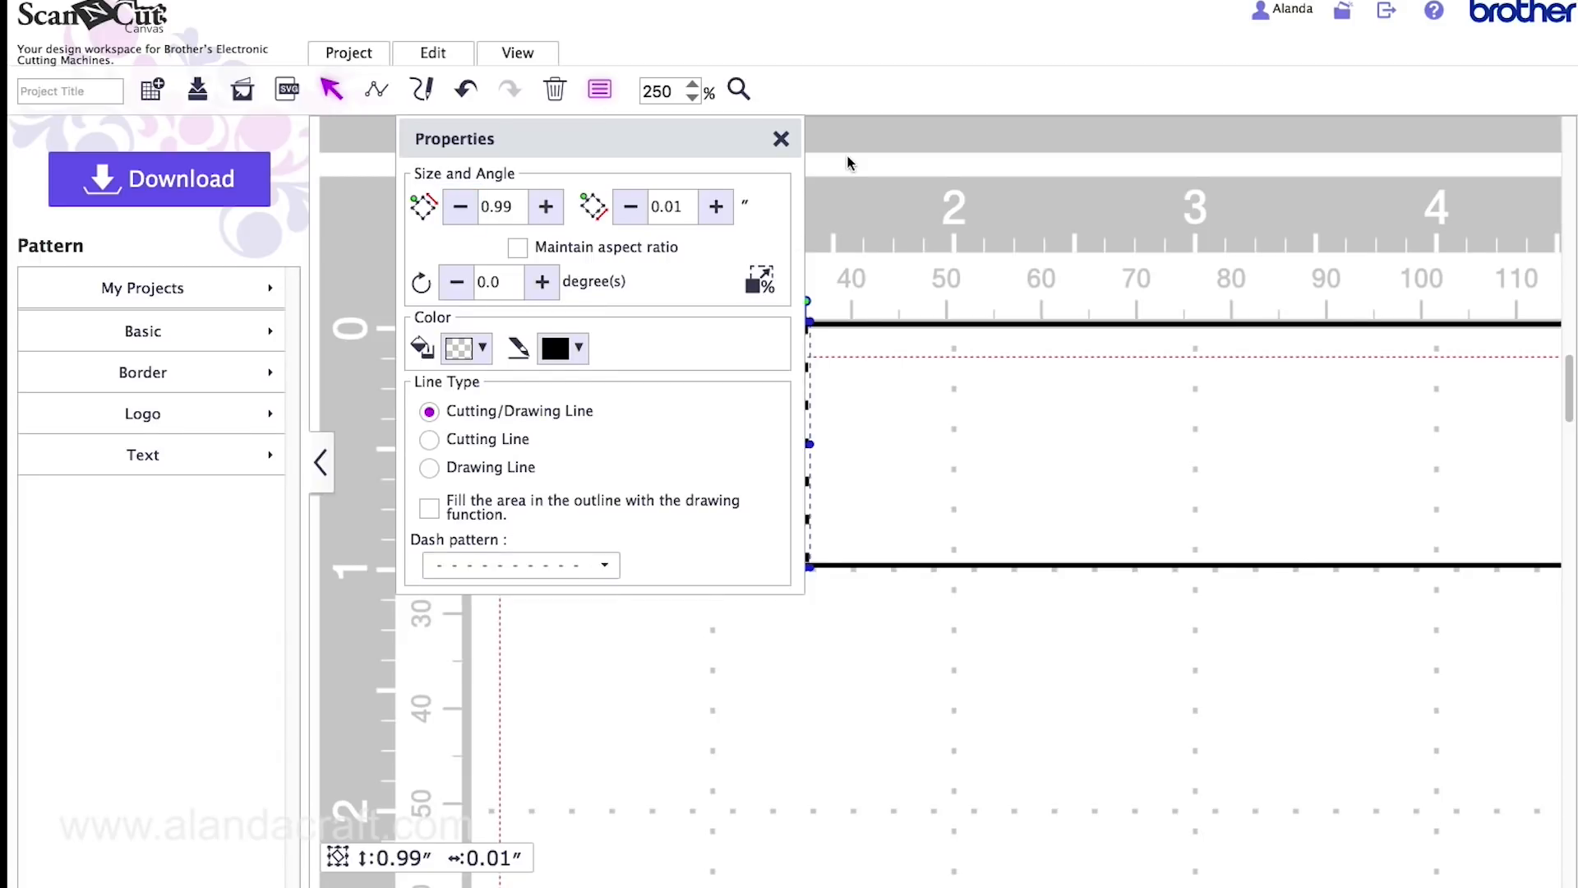
pyautogui.click(780, 139)
pyautogui.click(1016, 713)
# Select the banner together with its two new dashed lines and group them
pyautogui.moveTo(1066, 639); pyautogui.dragTo(449, 304)
pyautogui.moveTo(446, 280); pyautogui.dragTo(446, 280)
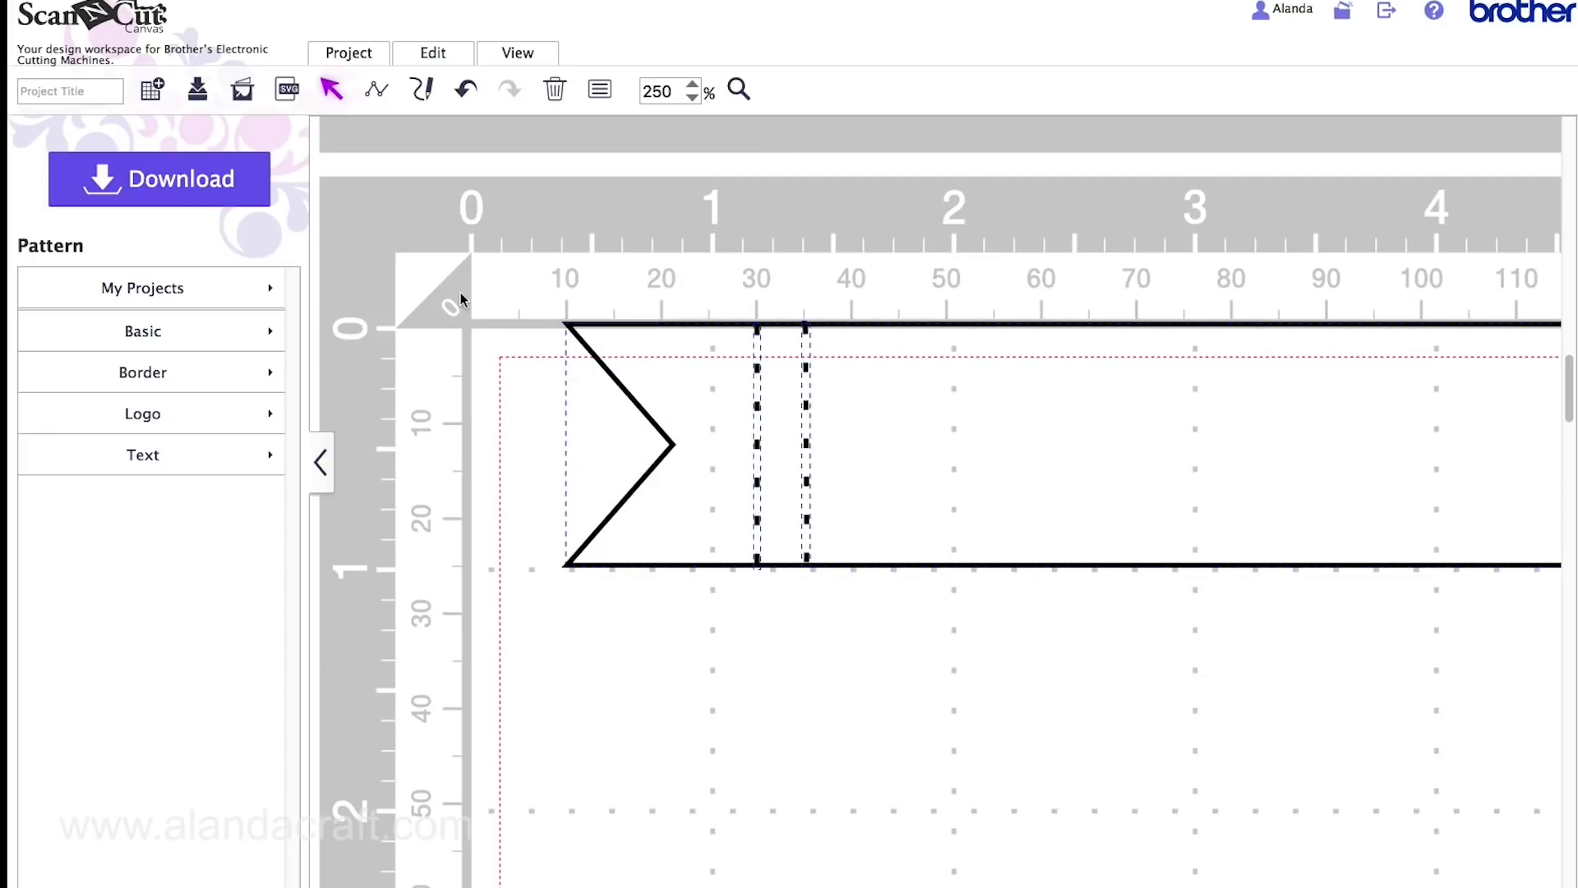
pyautogui.rightClick(870, 393)
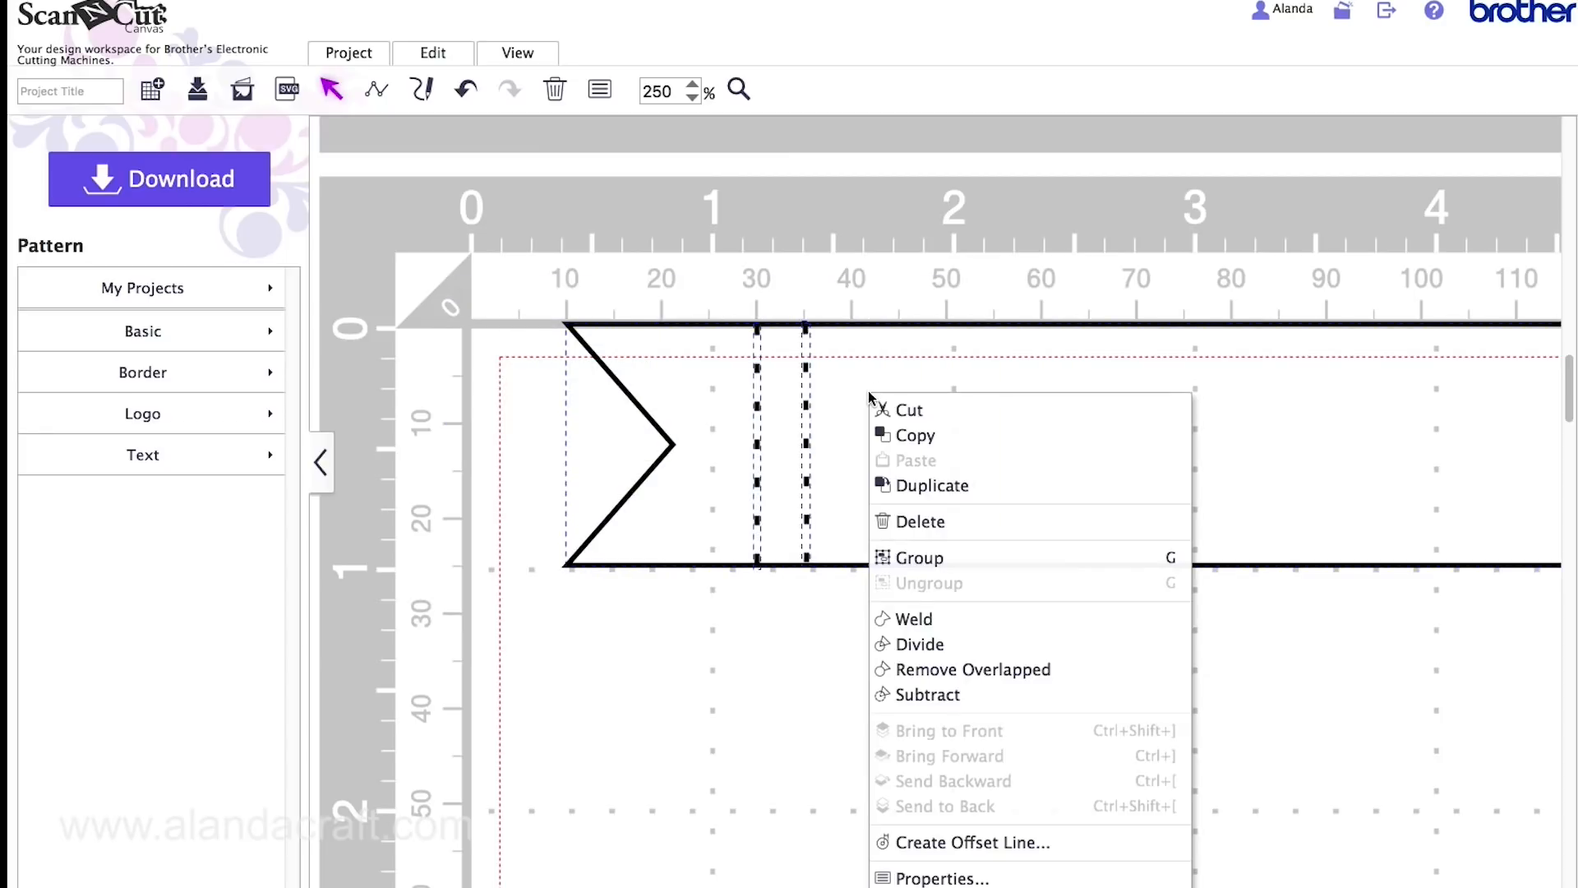
pyautogui.click(922, 563)
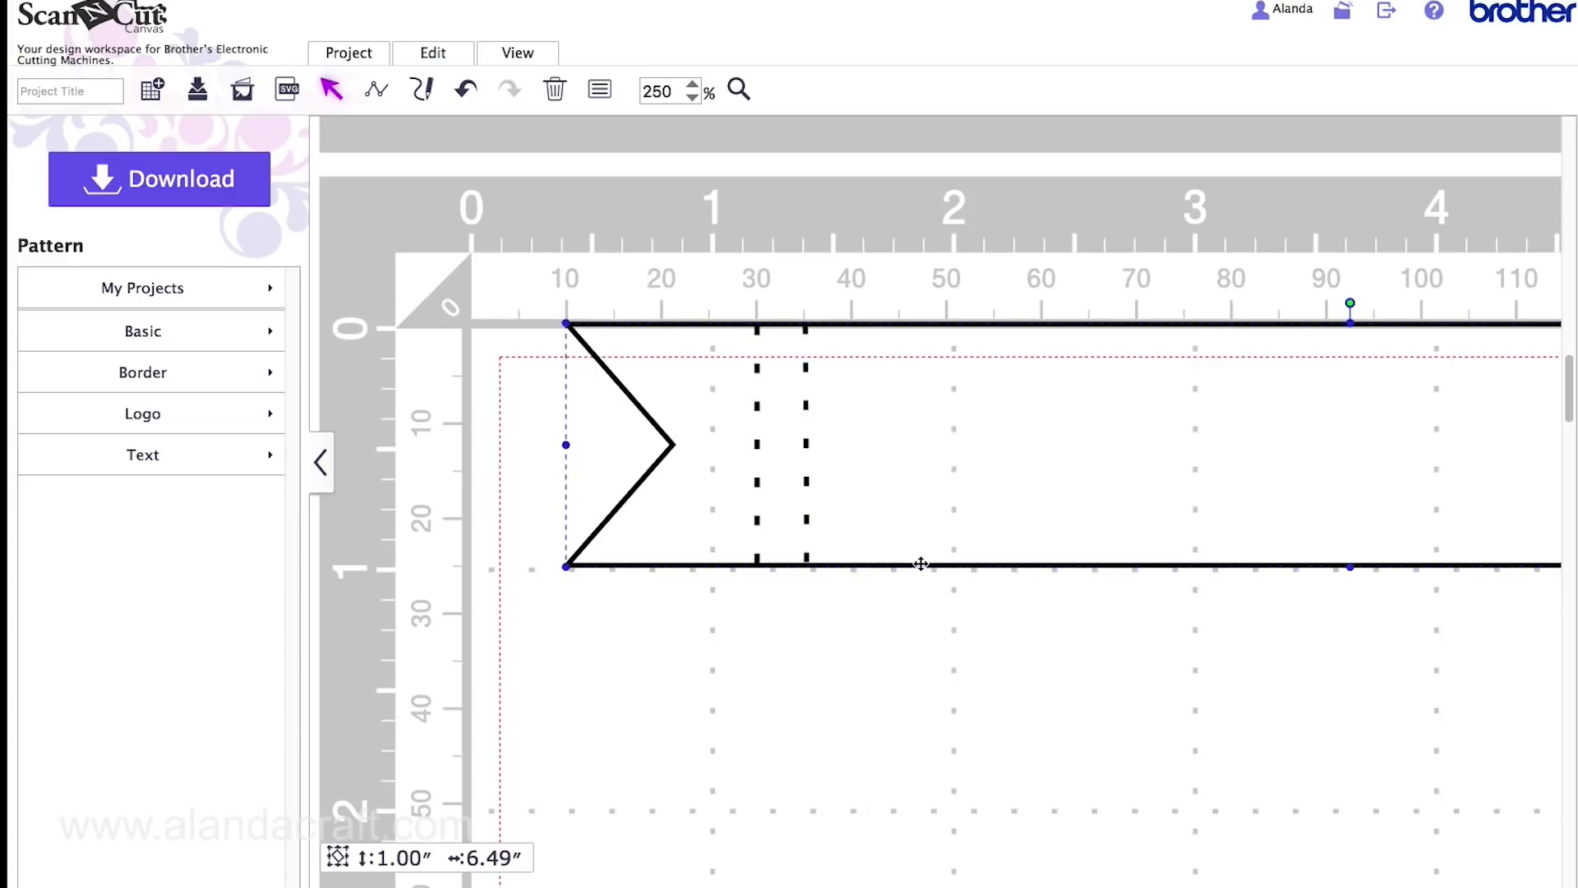
# Move the grouped banner down so that it lies fully inside the mat's cutting area
pyautogui.click(693, 97)
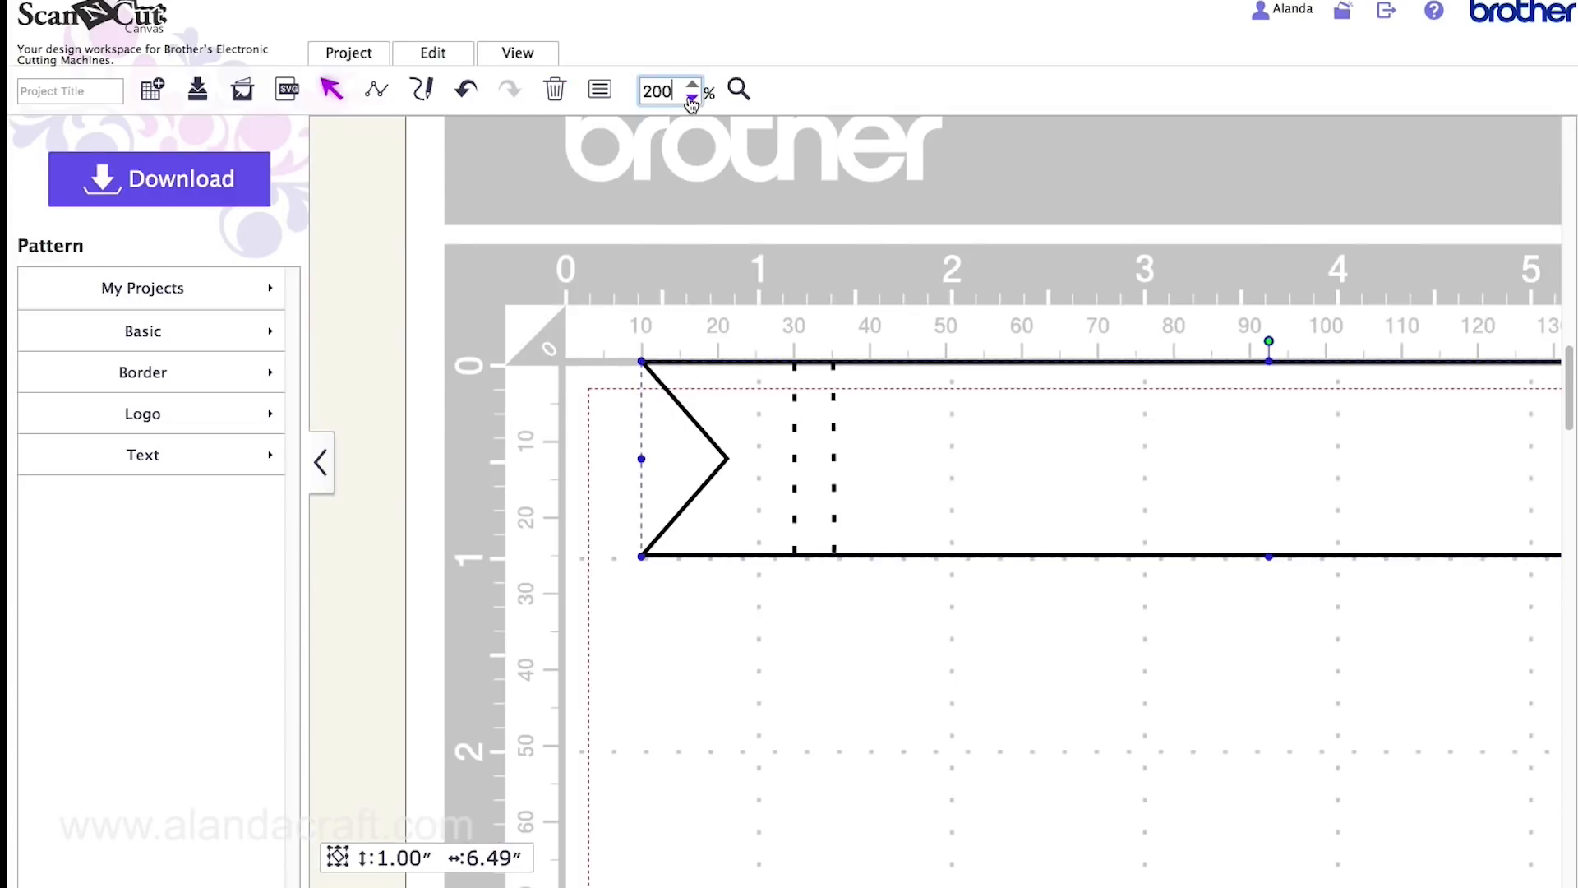
pyautogui.click(693, 97)
pyautogui.click(692, 97)
pyautogui.hscroll(3, 646, 212)
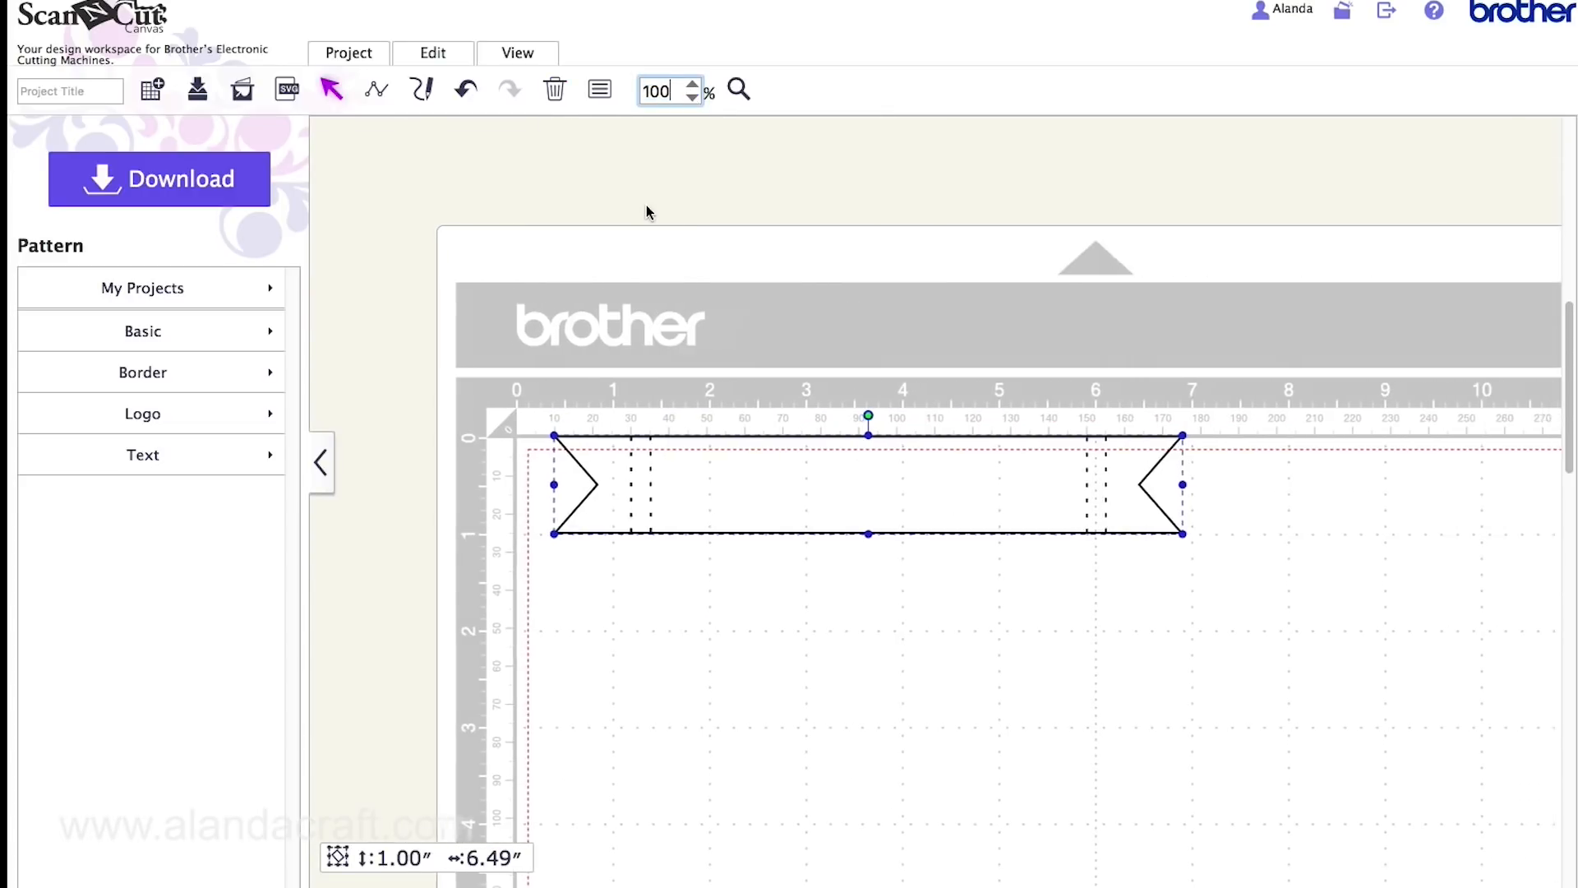
pyautogui.scroll(-3, 646, 213)
pyautogui.moveTo(697, 255); pyautogui.dragTo(698, 294)
# Title the project "banner" and send it using ScanNCut Transfer, closing the file transfer dialog
pyautogui.click(93, 93)
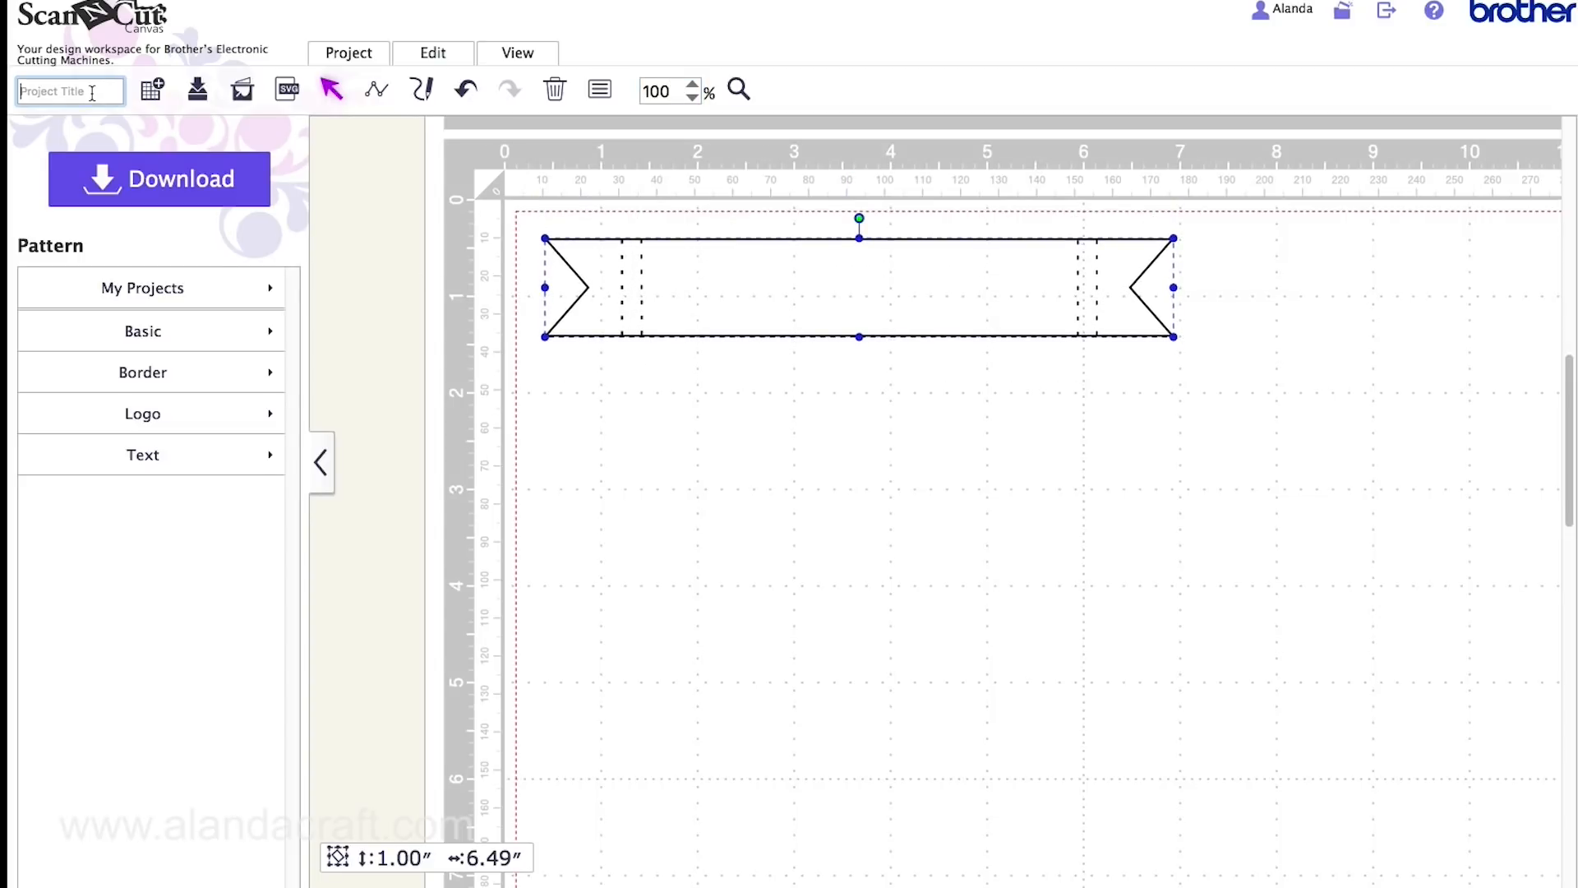
pyautogui.write('banner')
pyautogui.click(176, 187)
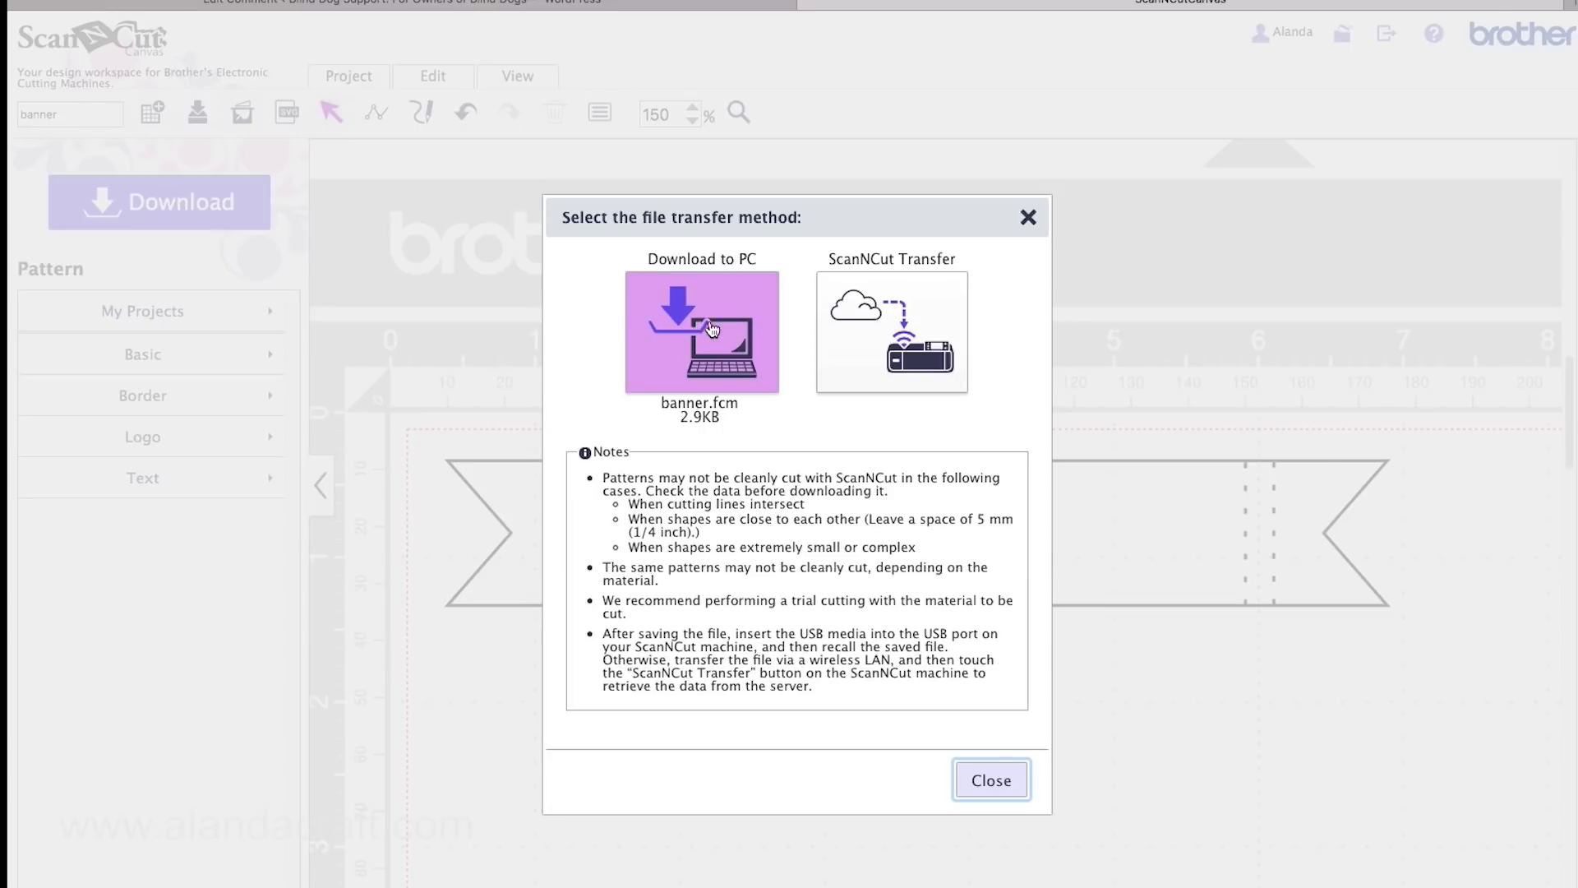
pyautogui.click(928, 311)
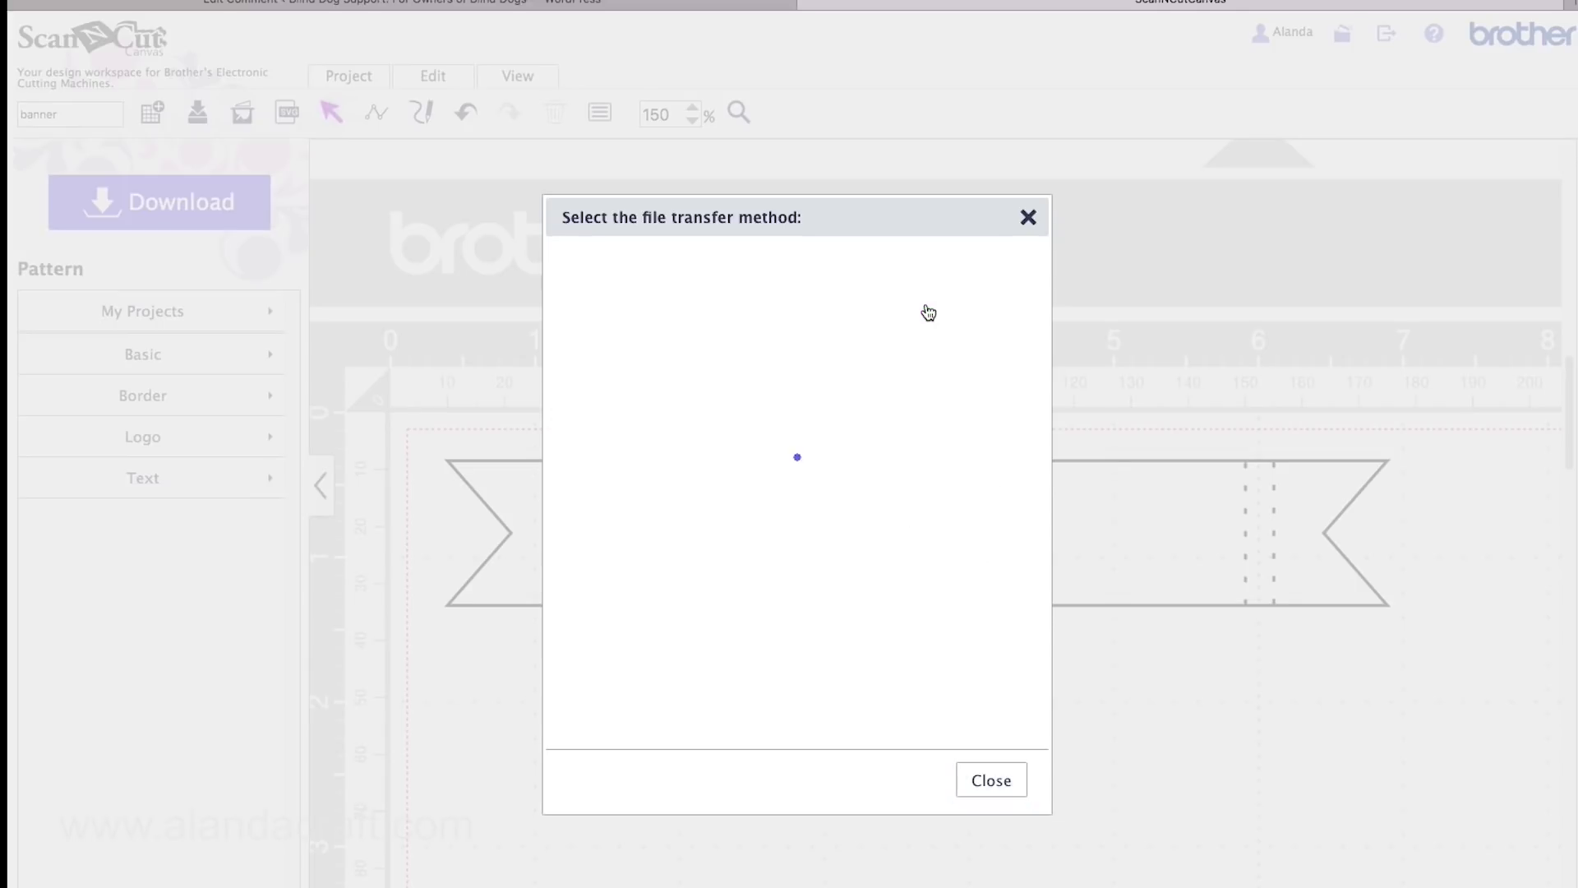
pyautogui.click(986, 779)
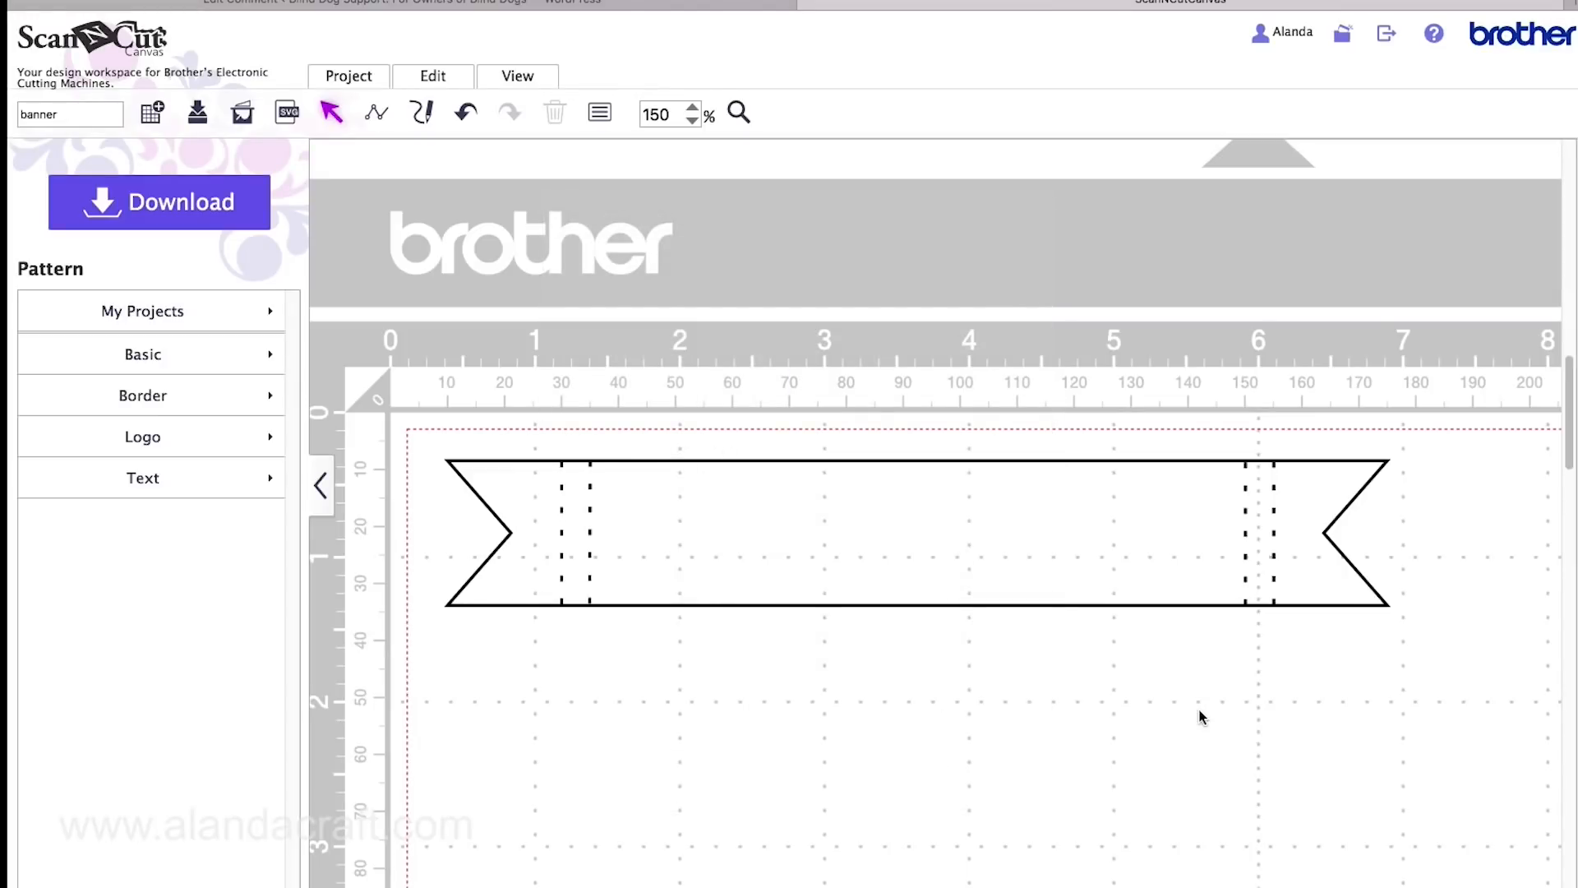